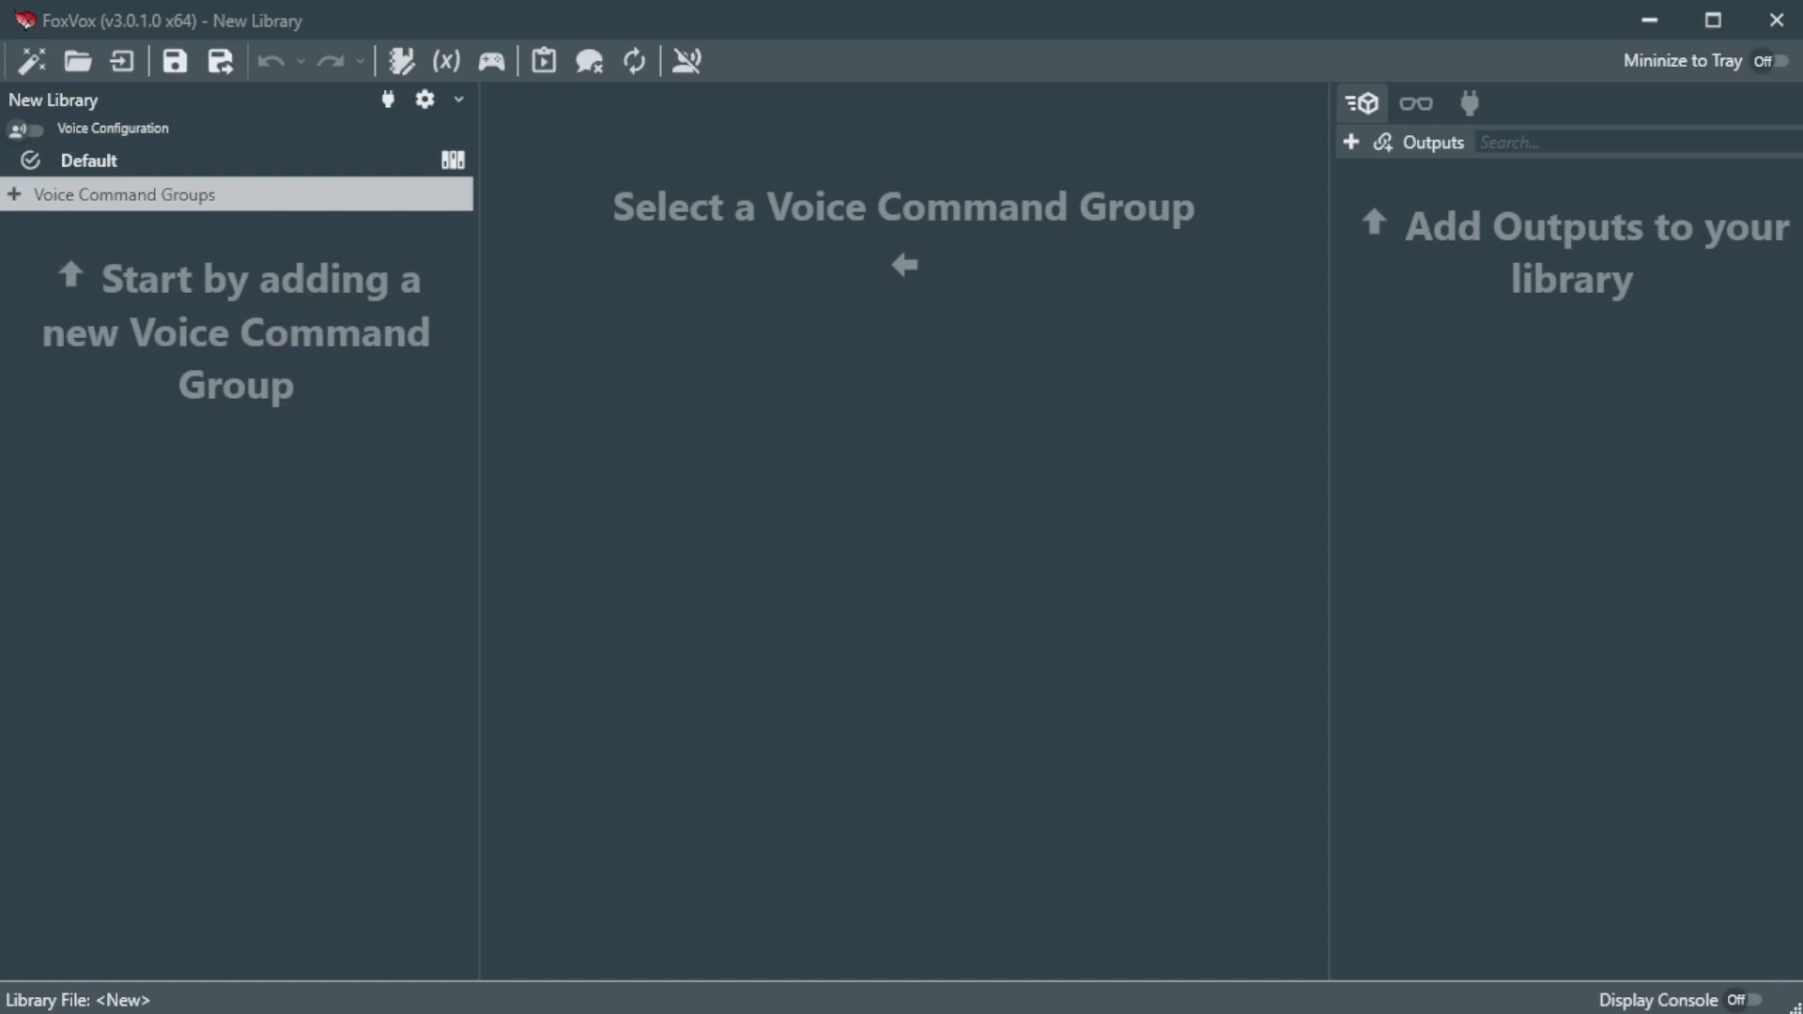
Step: Start a new output and enable its timer with a duration of 5 seconds
left_click(1350, 142)
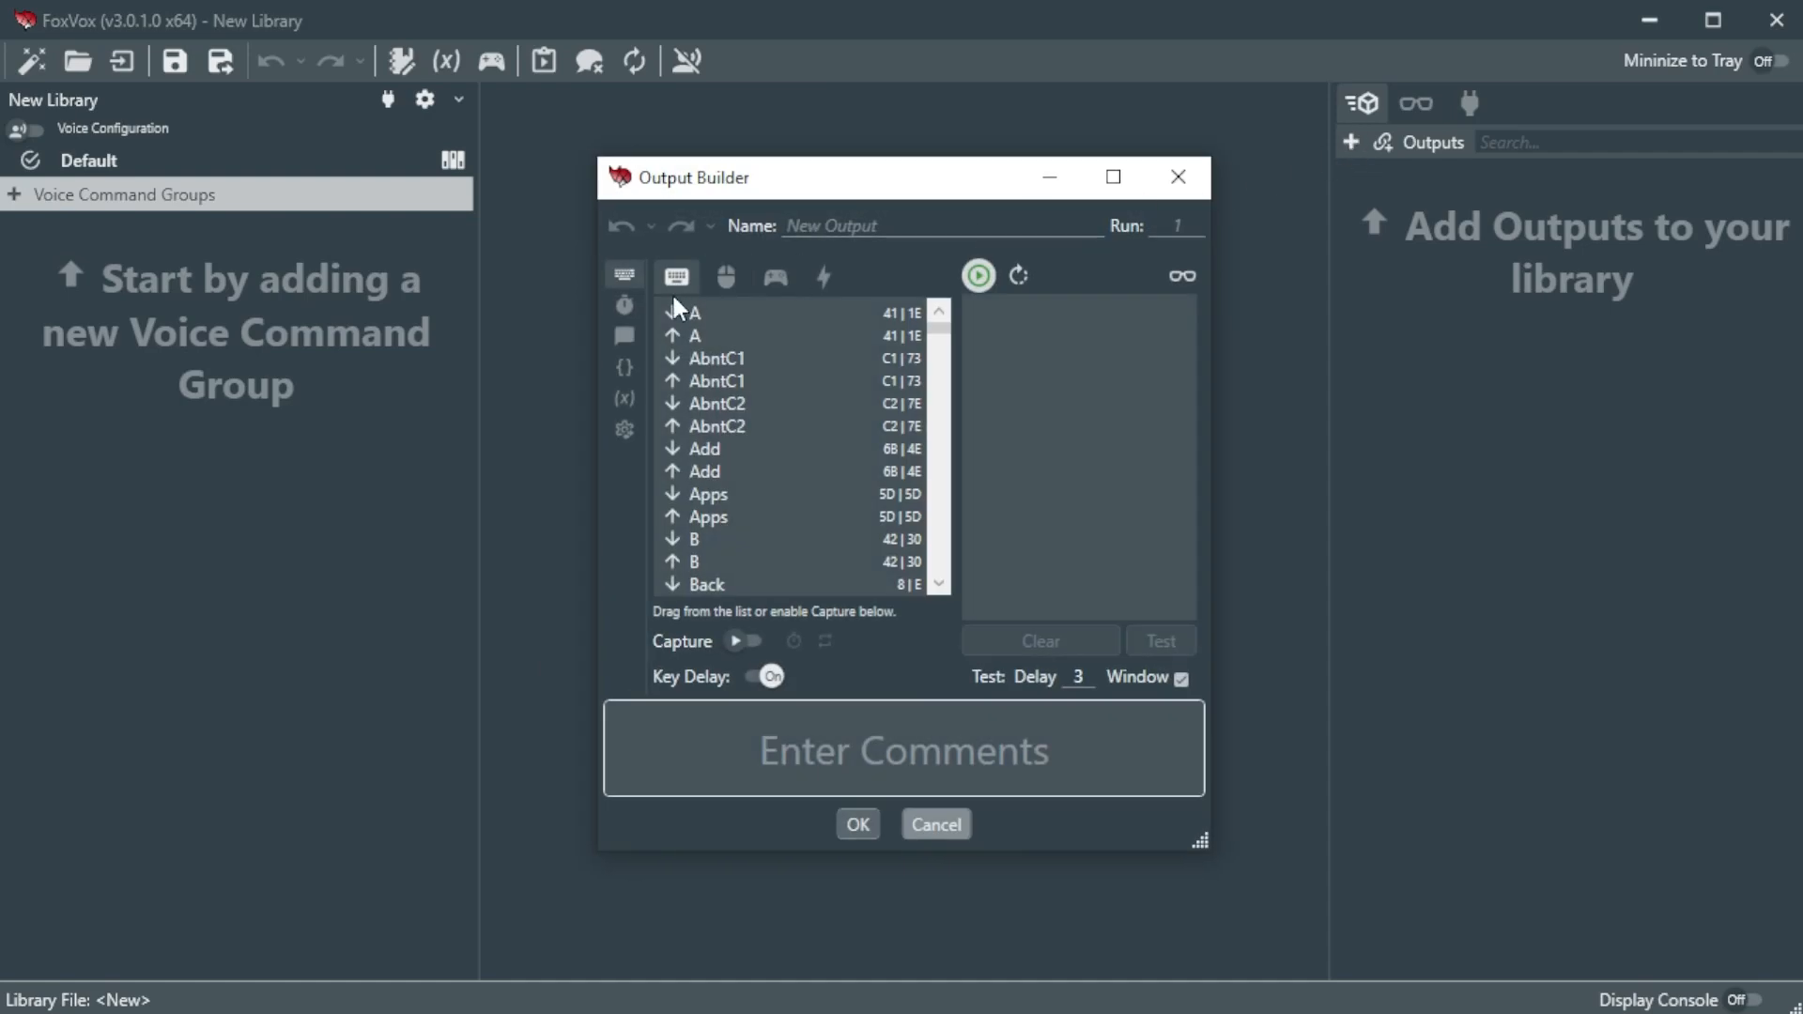
left_click(626, 304)
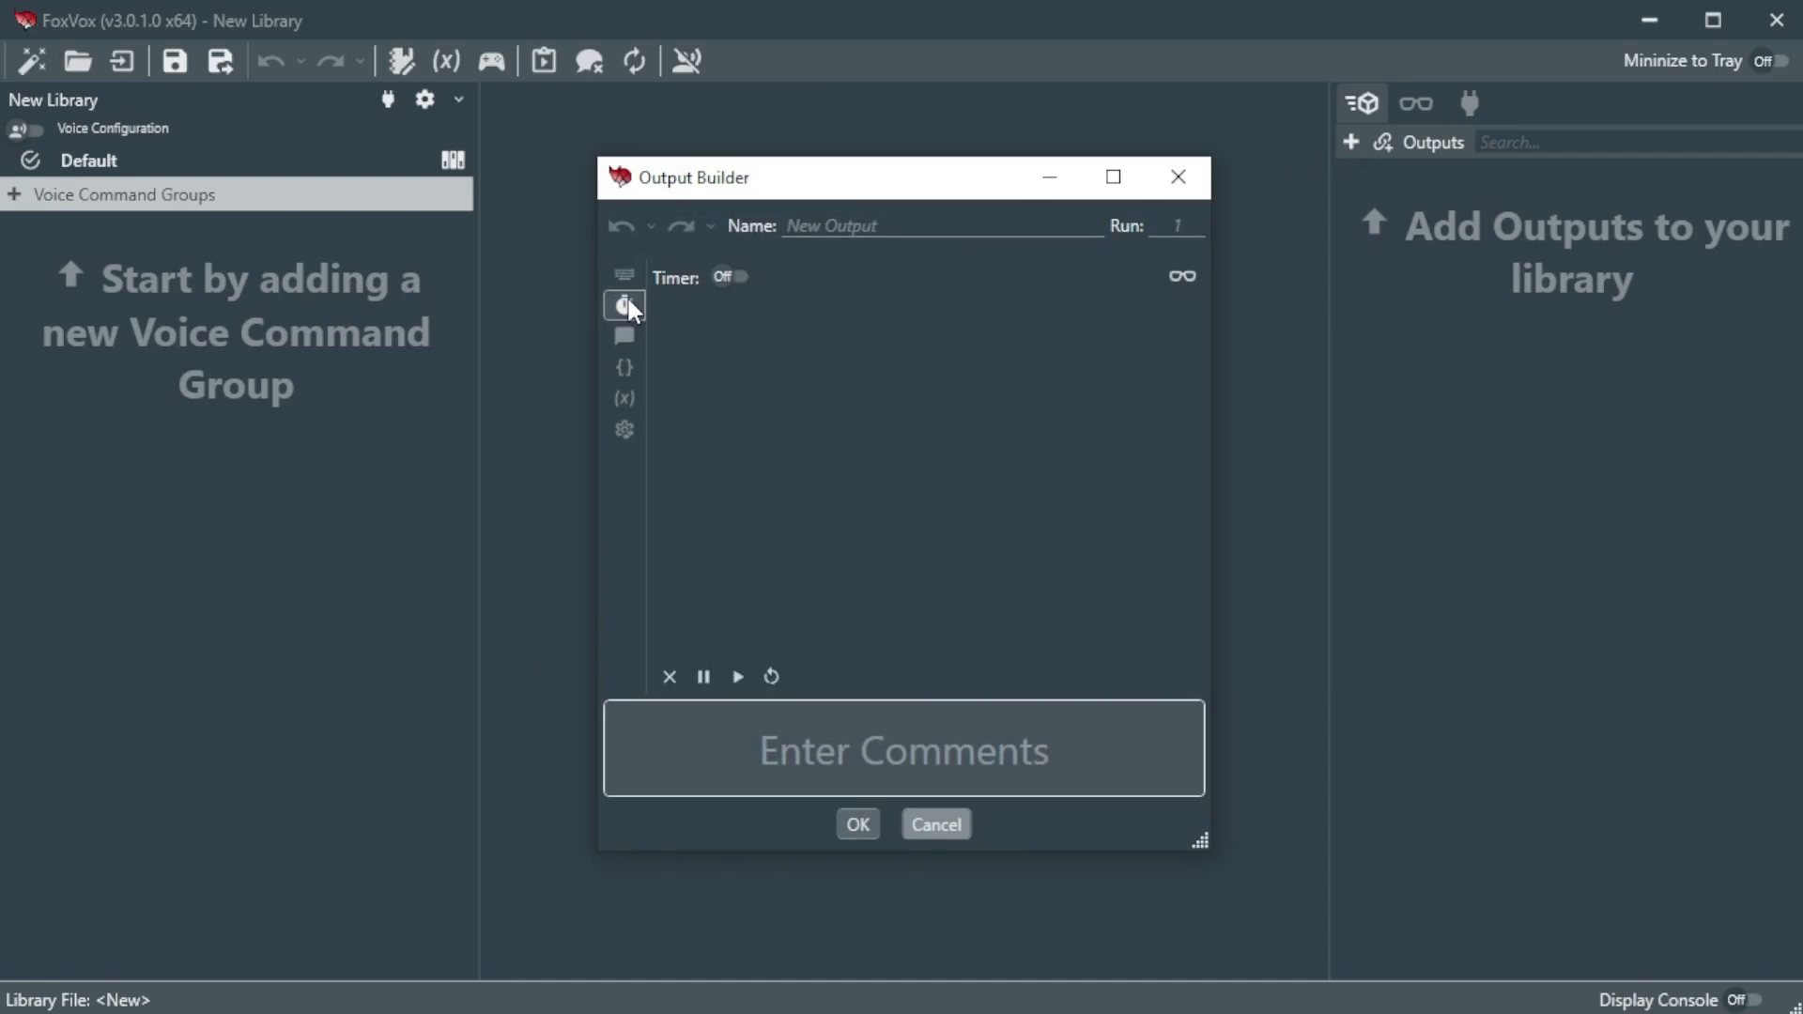
left_click(729, 276)
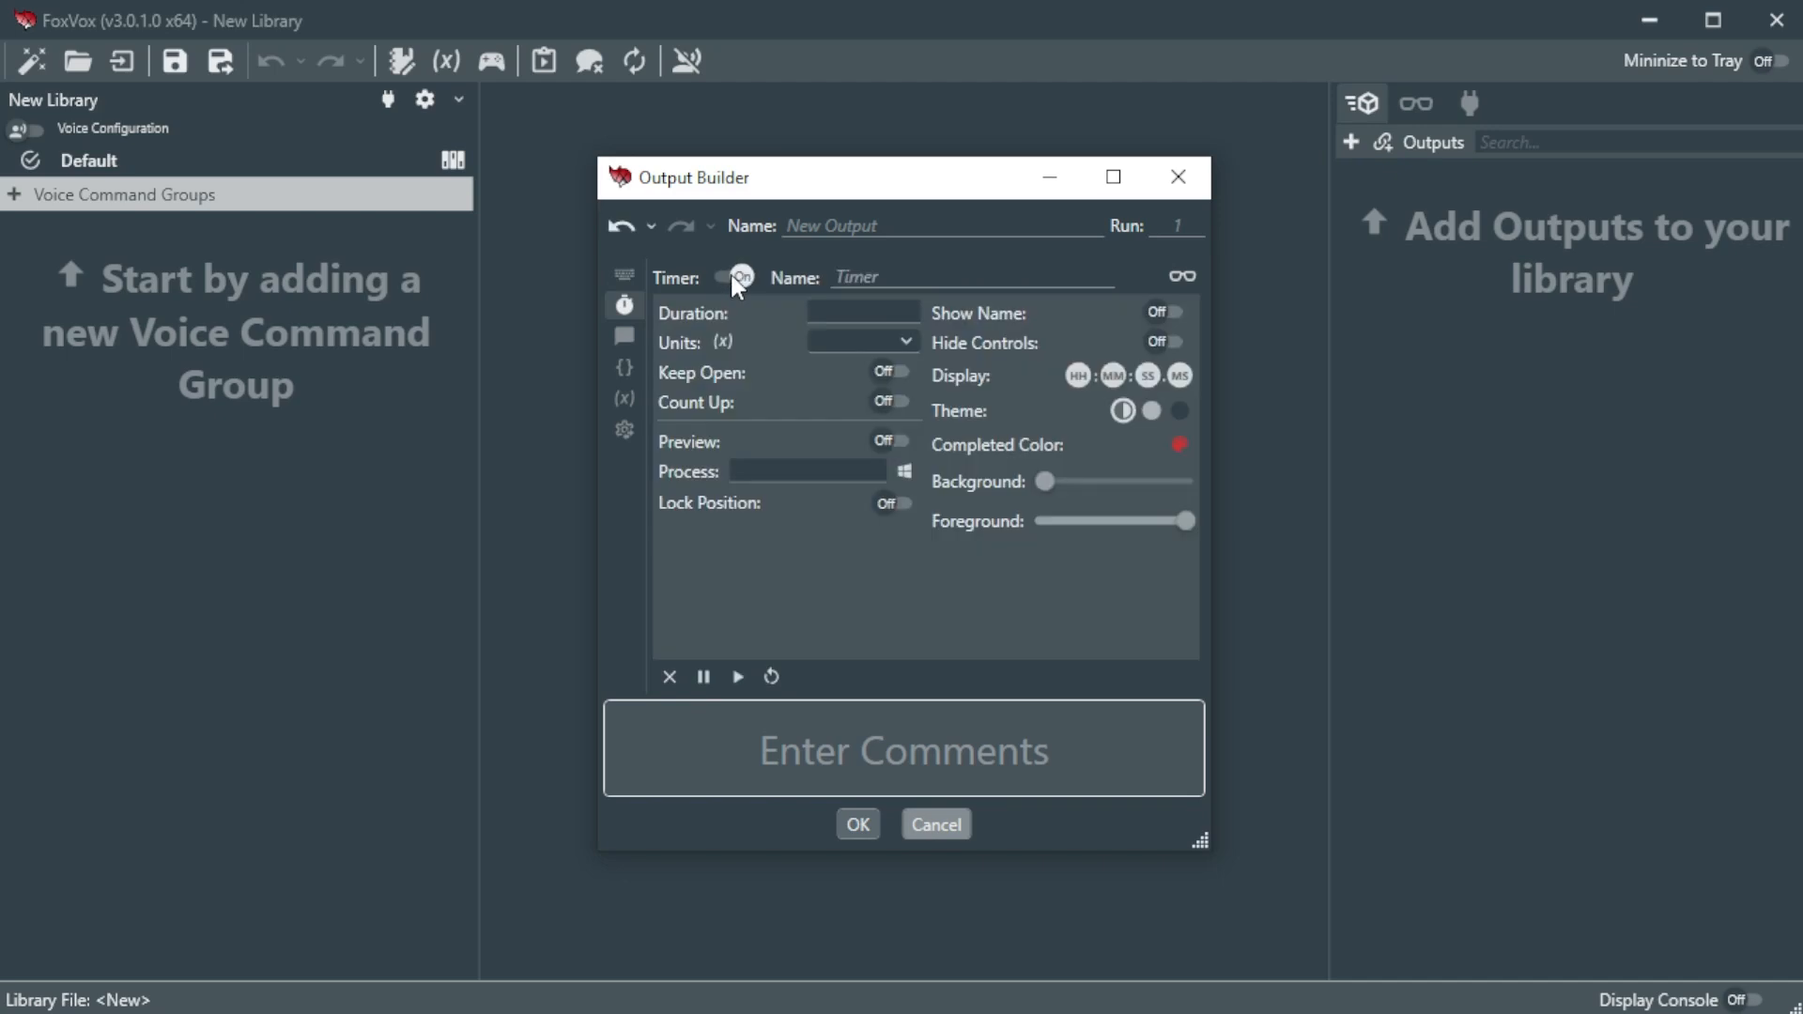
left_click(849, 311)
type("5")
left_click(881, 342)
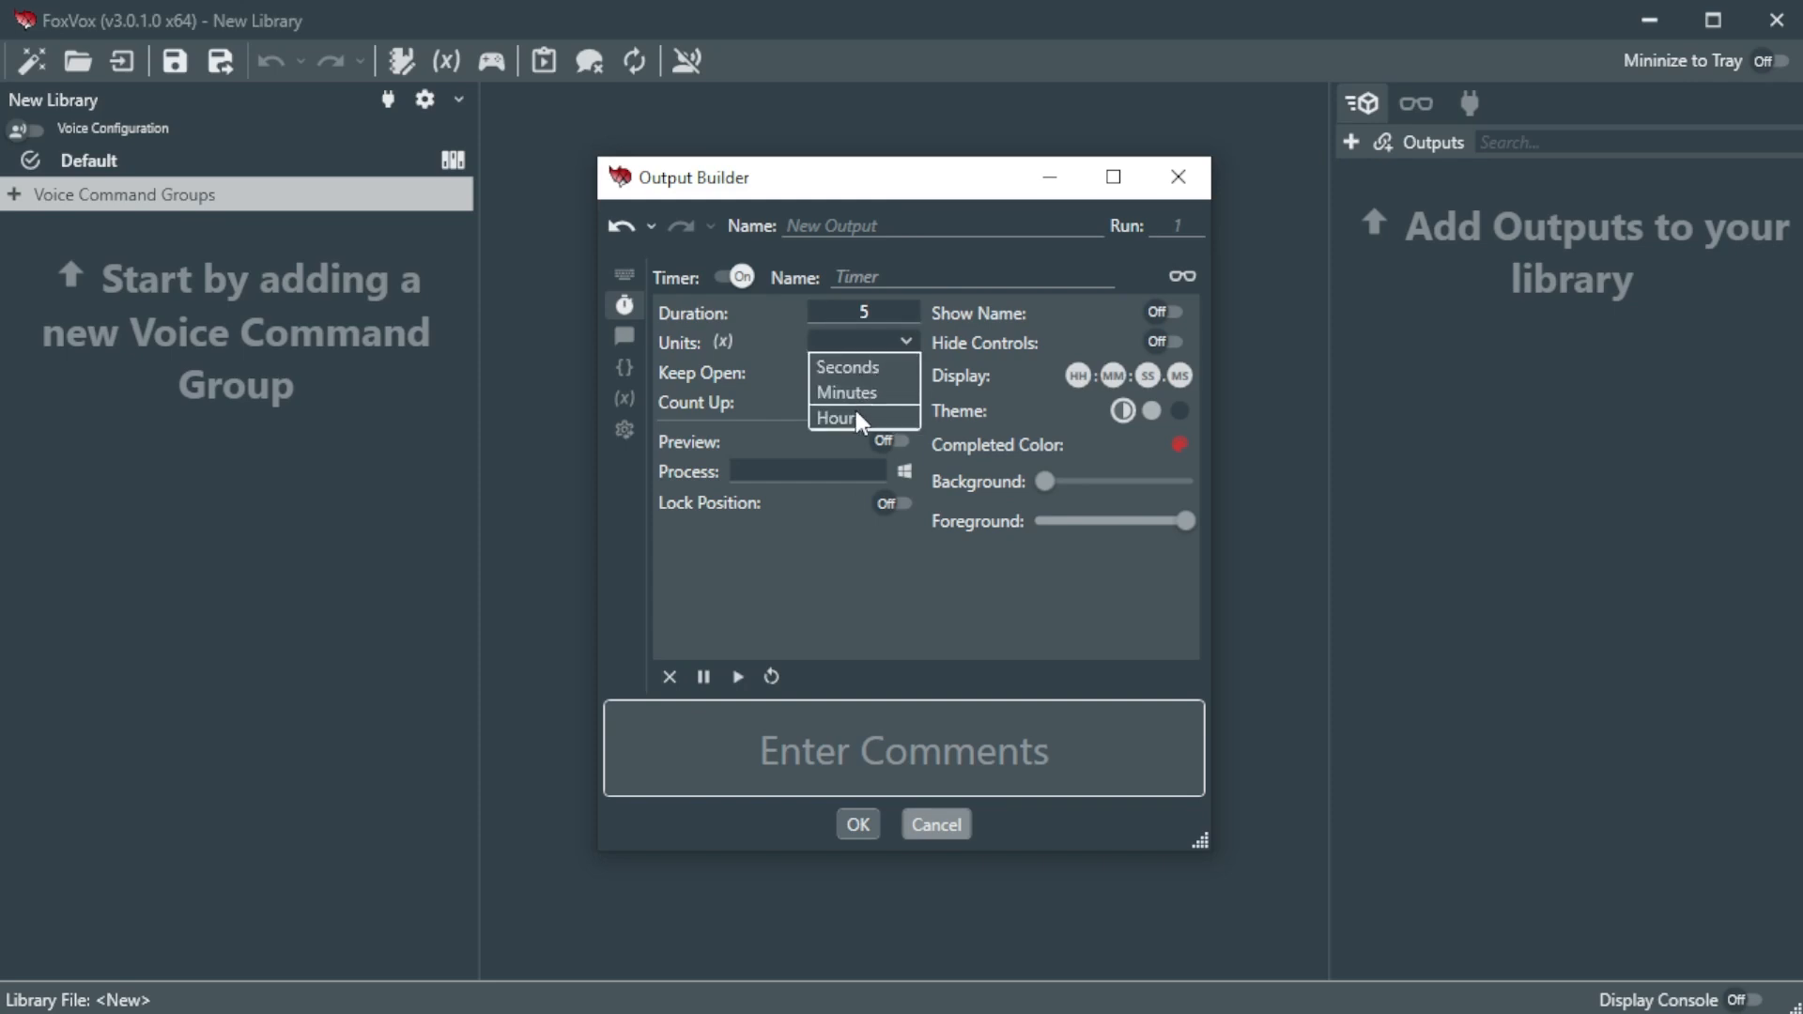
left_click(854, 374)
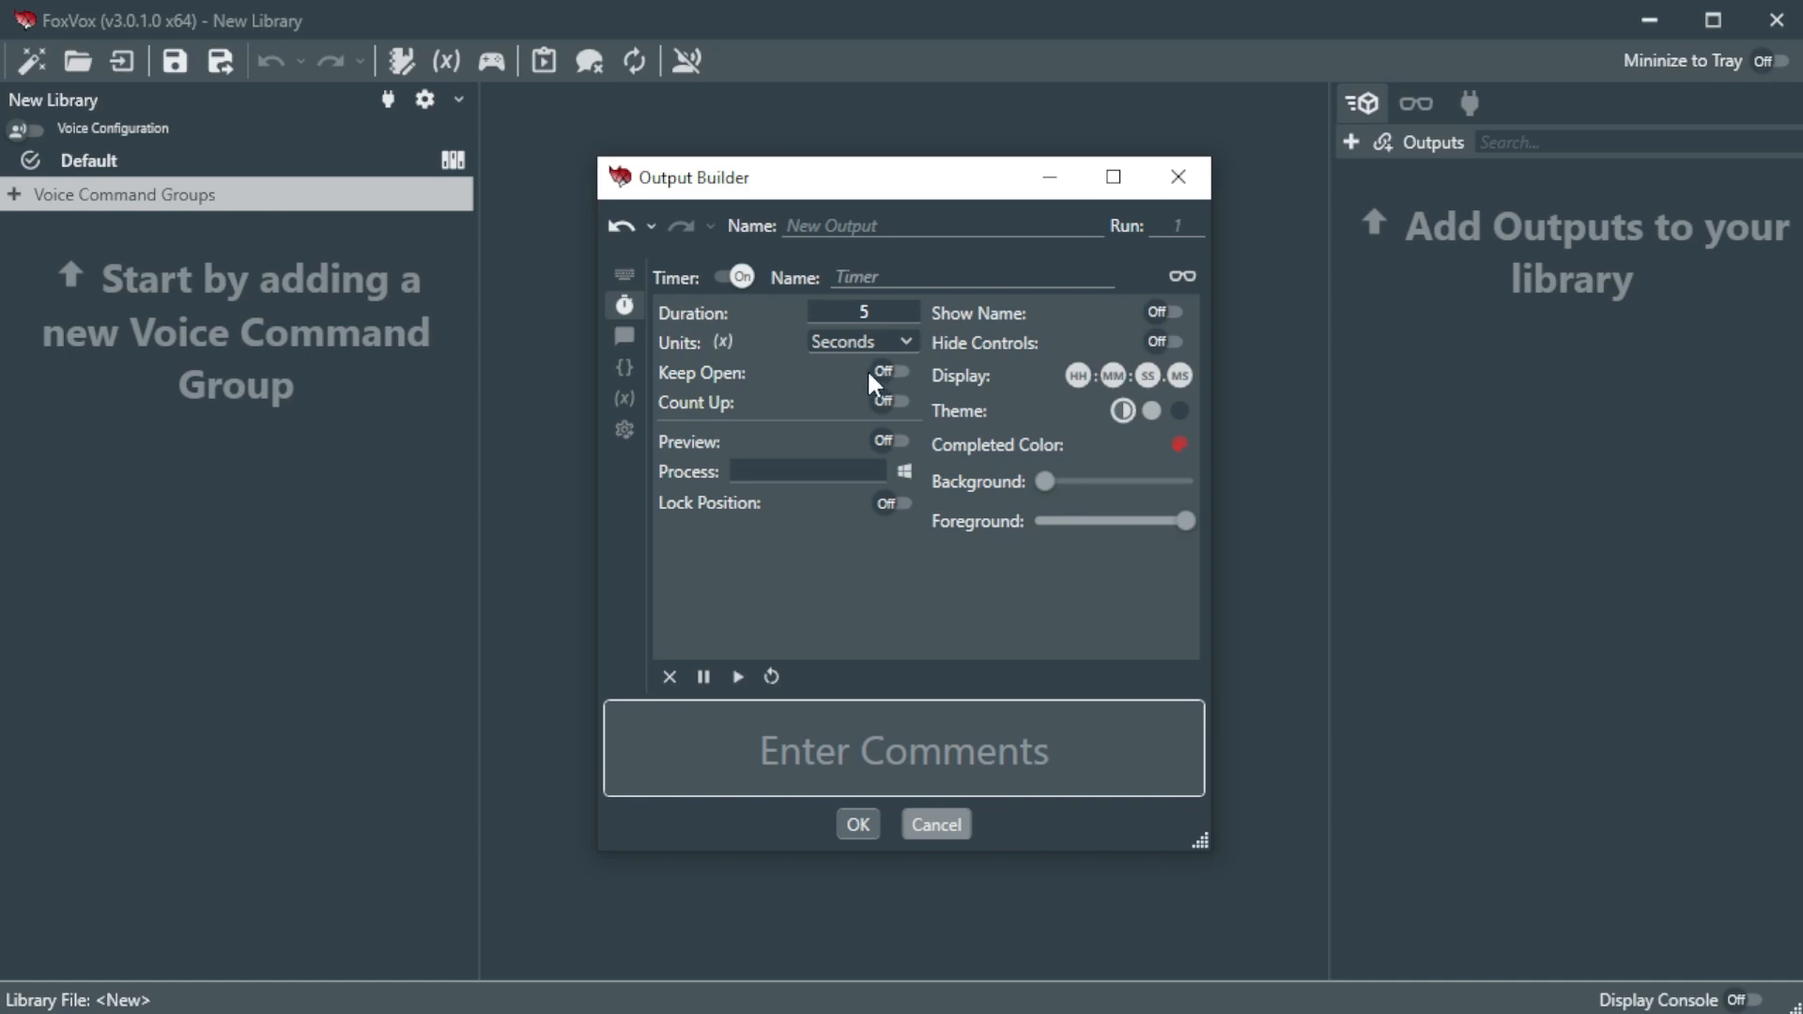
Step: Try out the timer's Keep Open and Repeat options and switch both off again
left_click(892, 372)
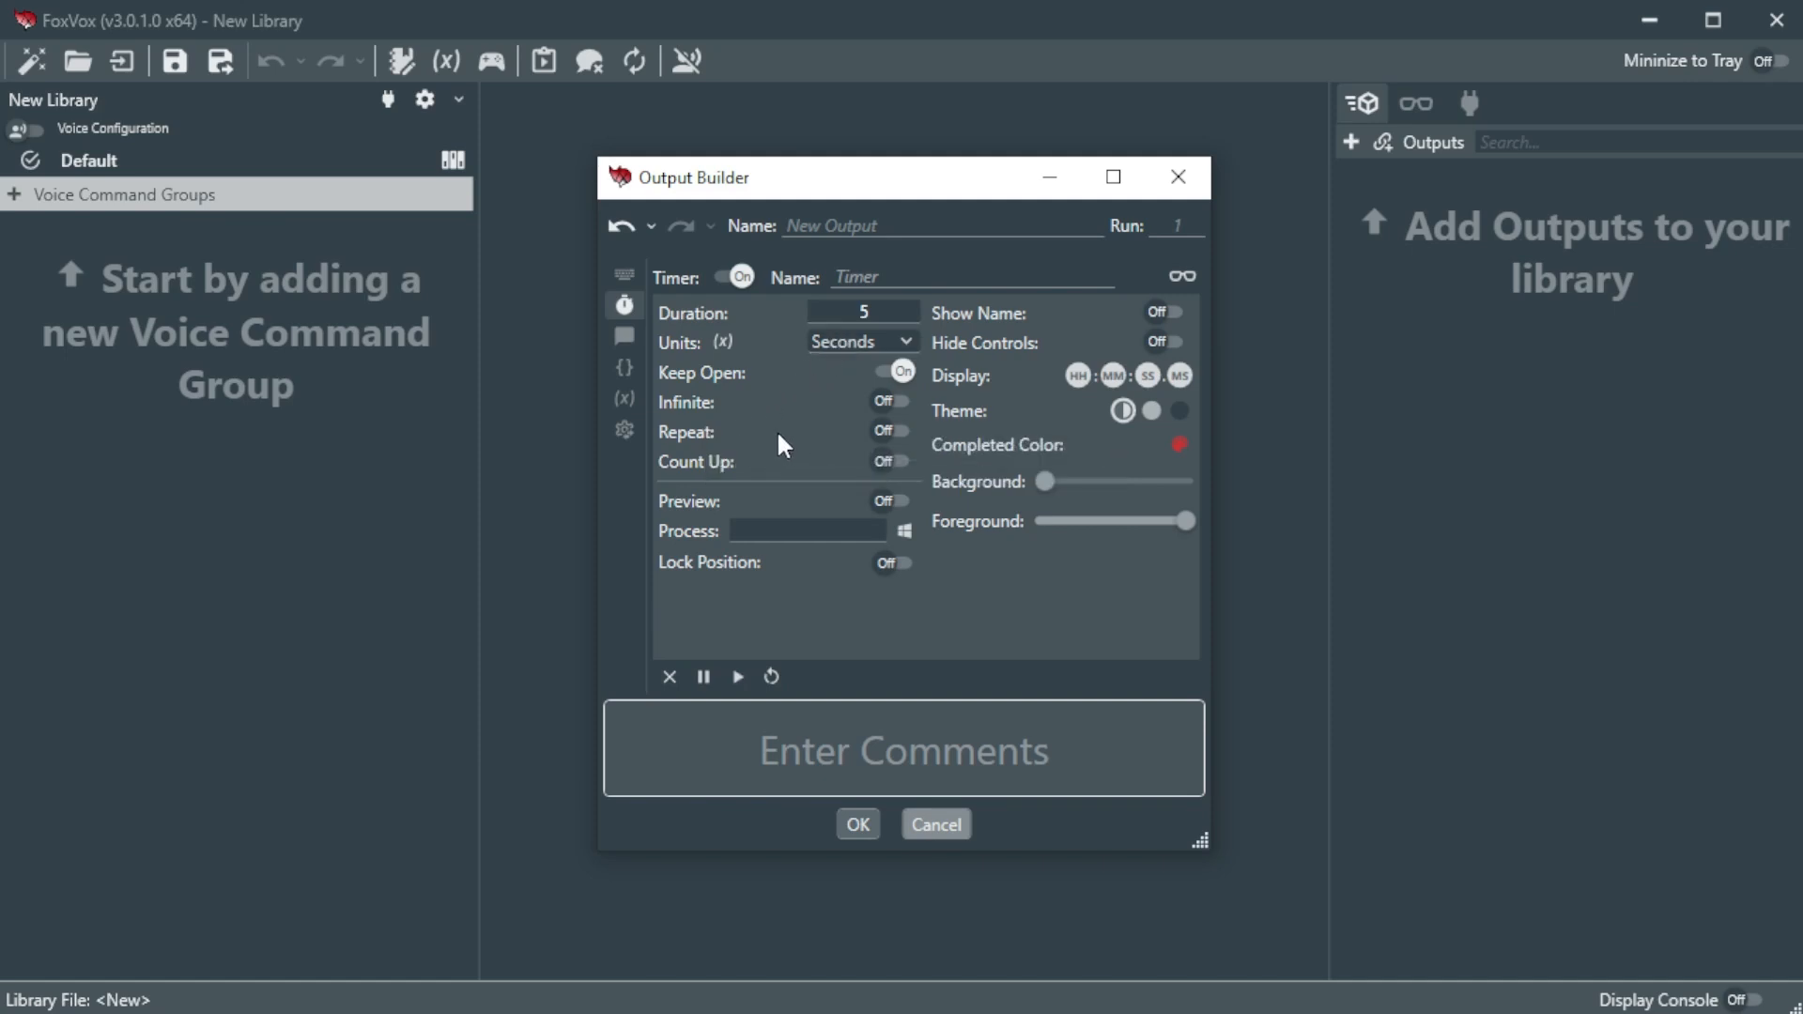
left_click(888, 432)
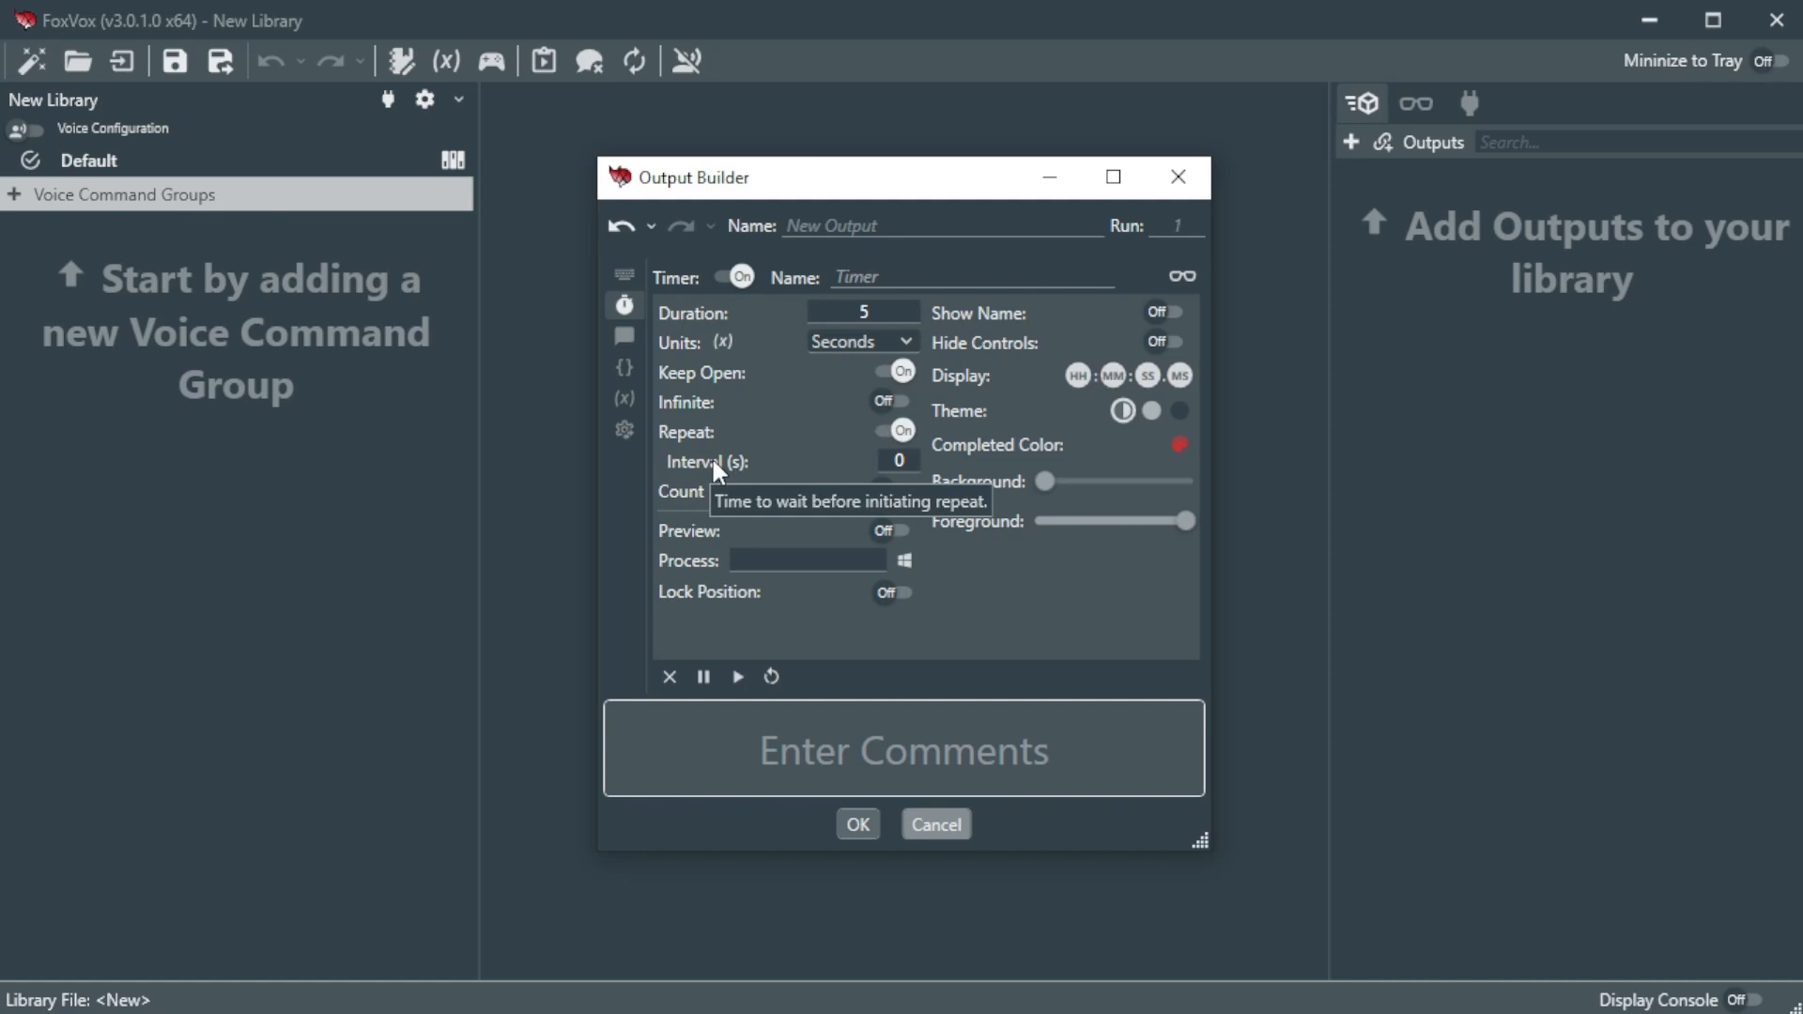
left_click(892, 431)
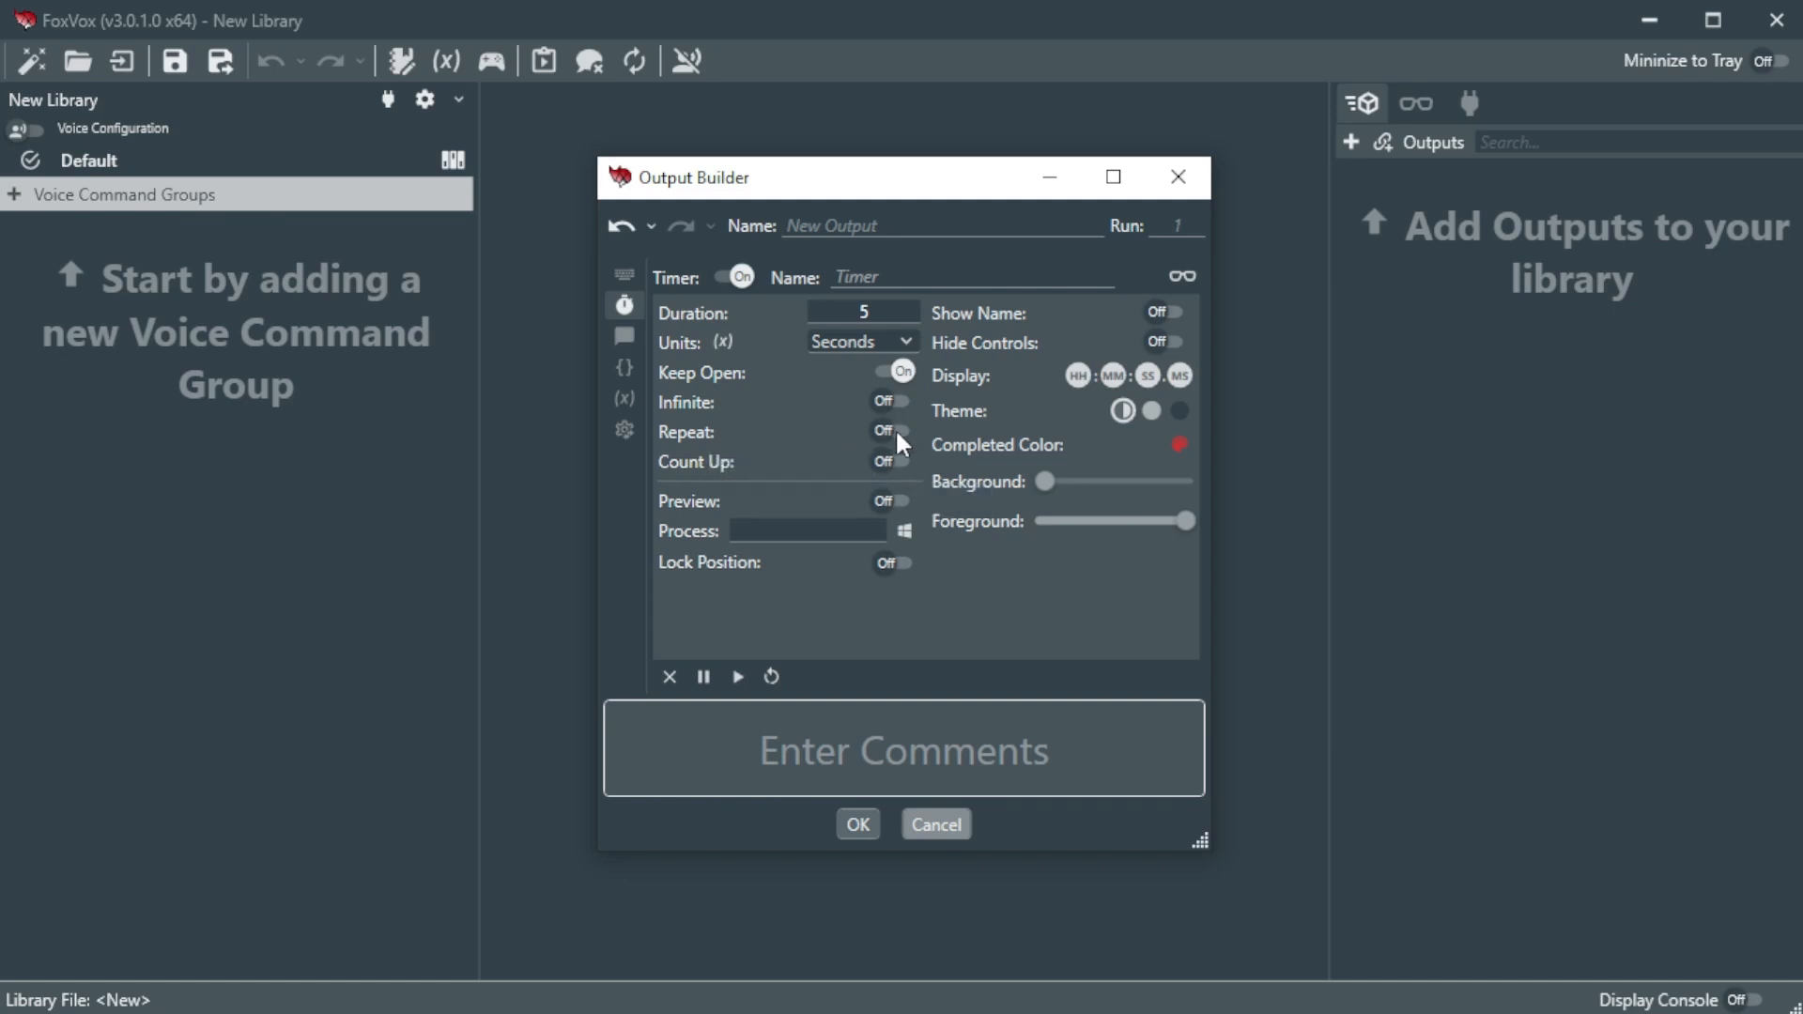
left_click(894, 374)
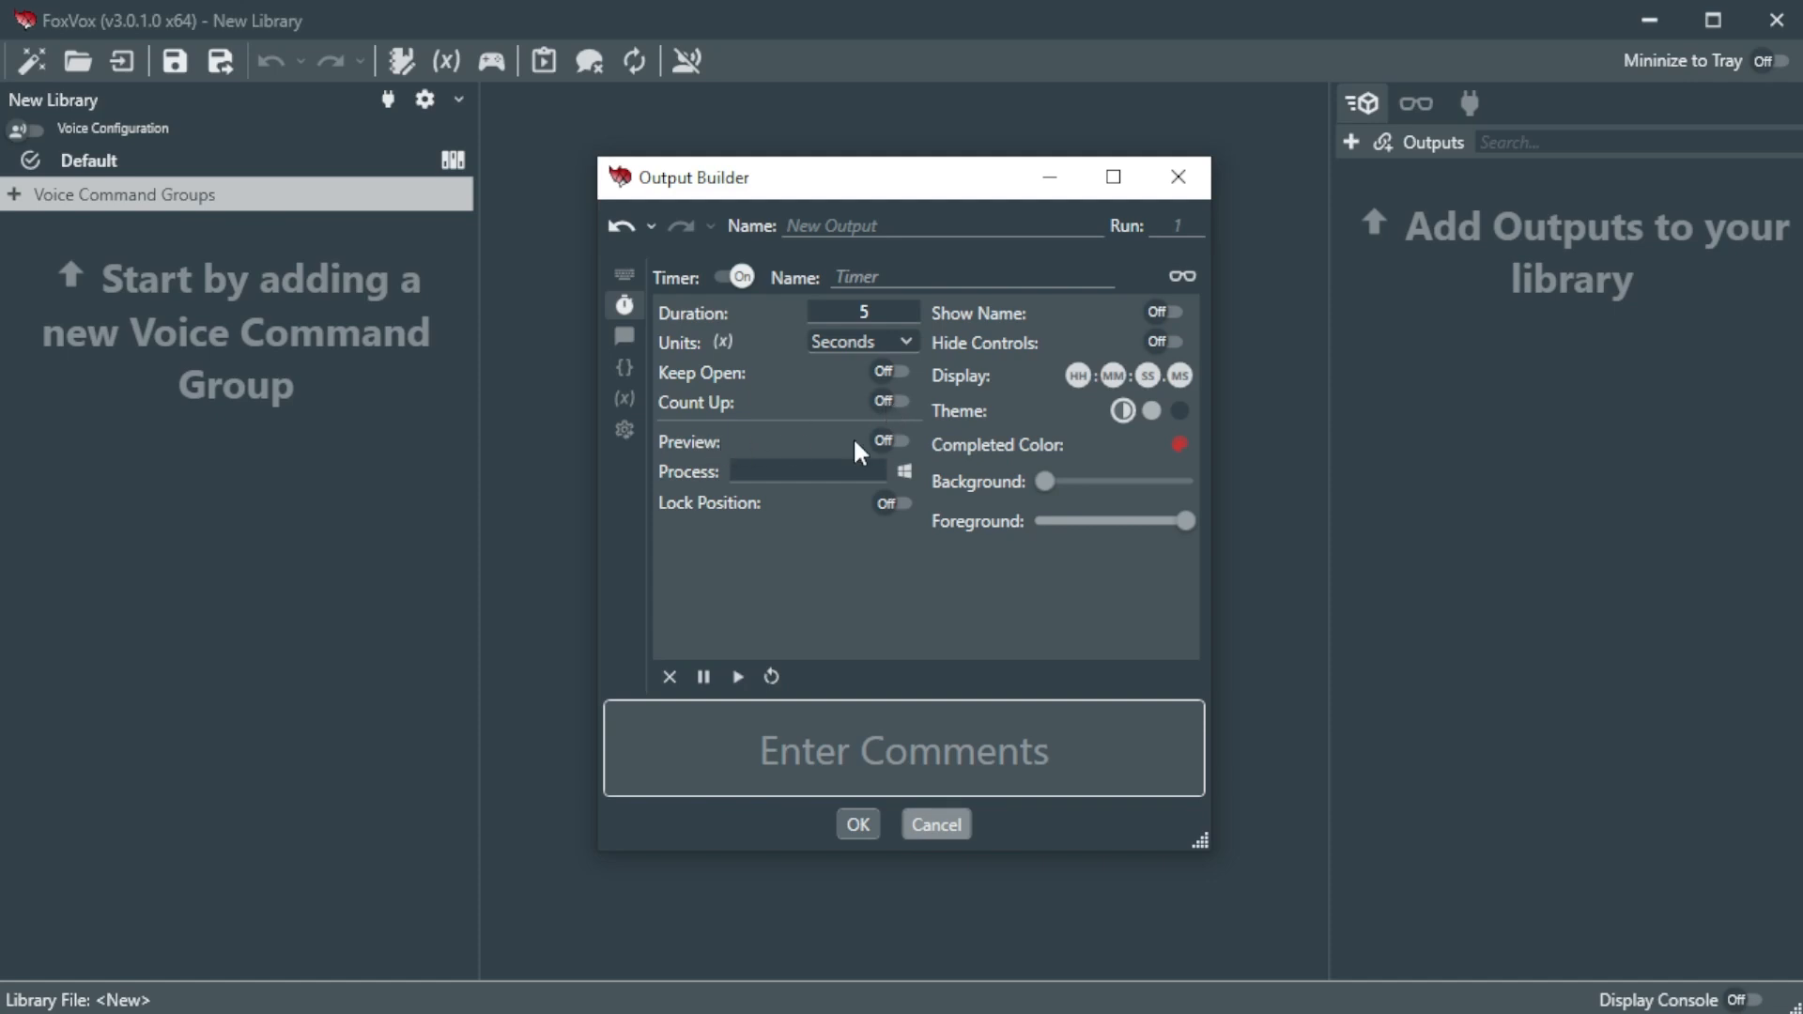
Step: Show the timer preview and place it beside the Output Builder, below the voice command group hint
left_click(889, 438)
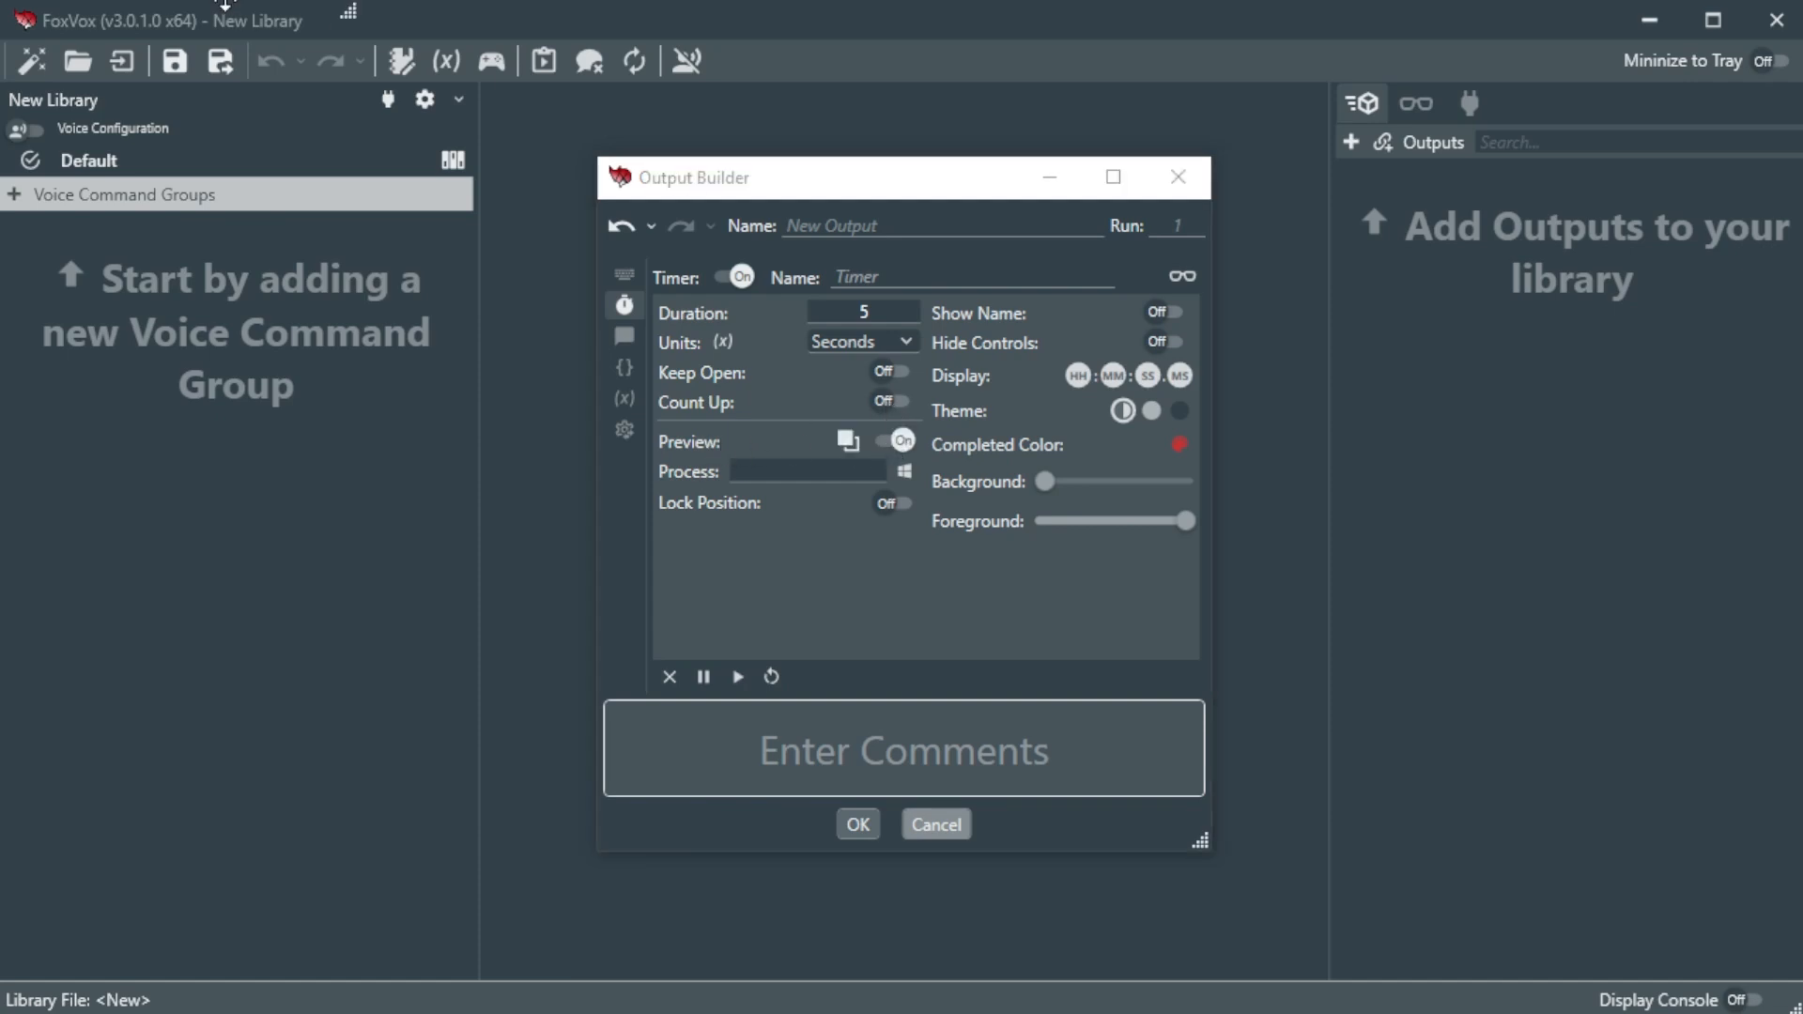
left_click_drag(110, 0, 308, 481)
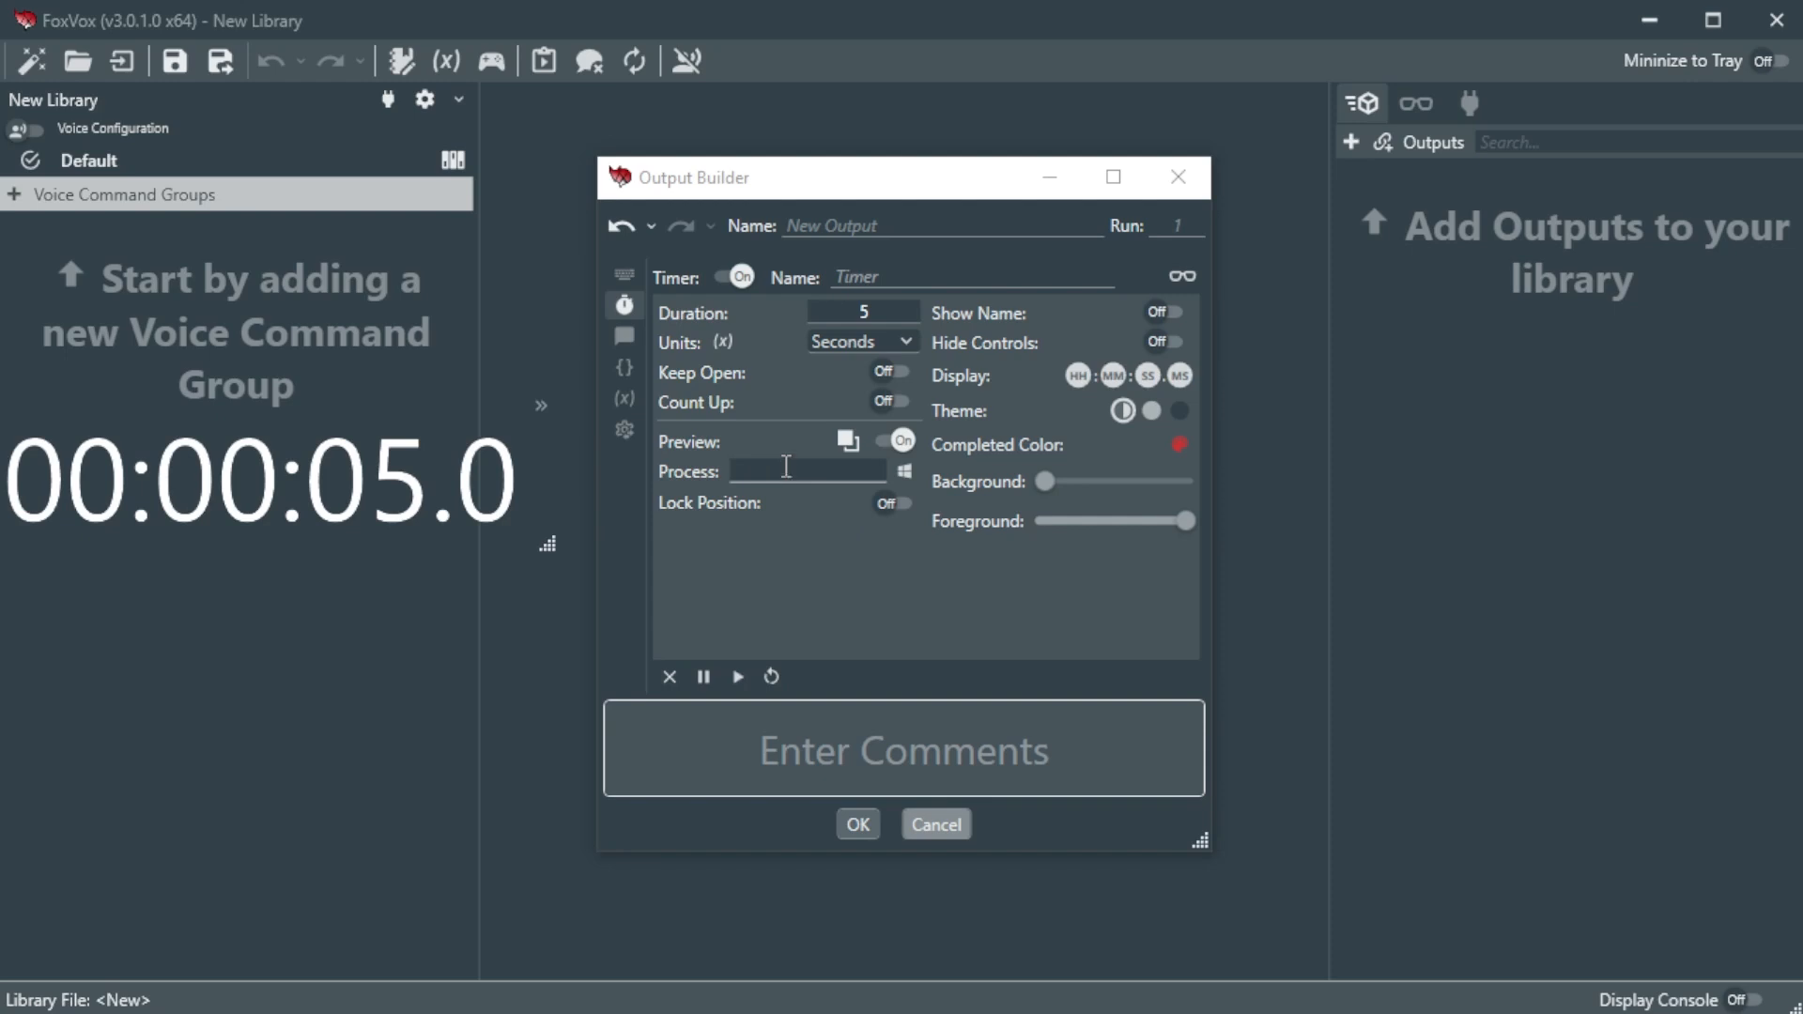
left_click_drag(388, 465, 411, 548)
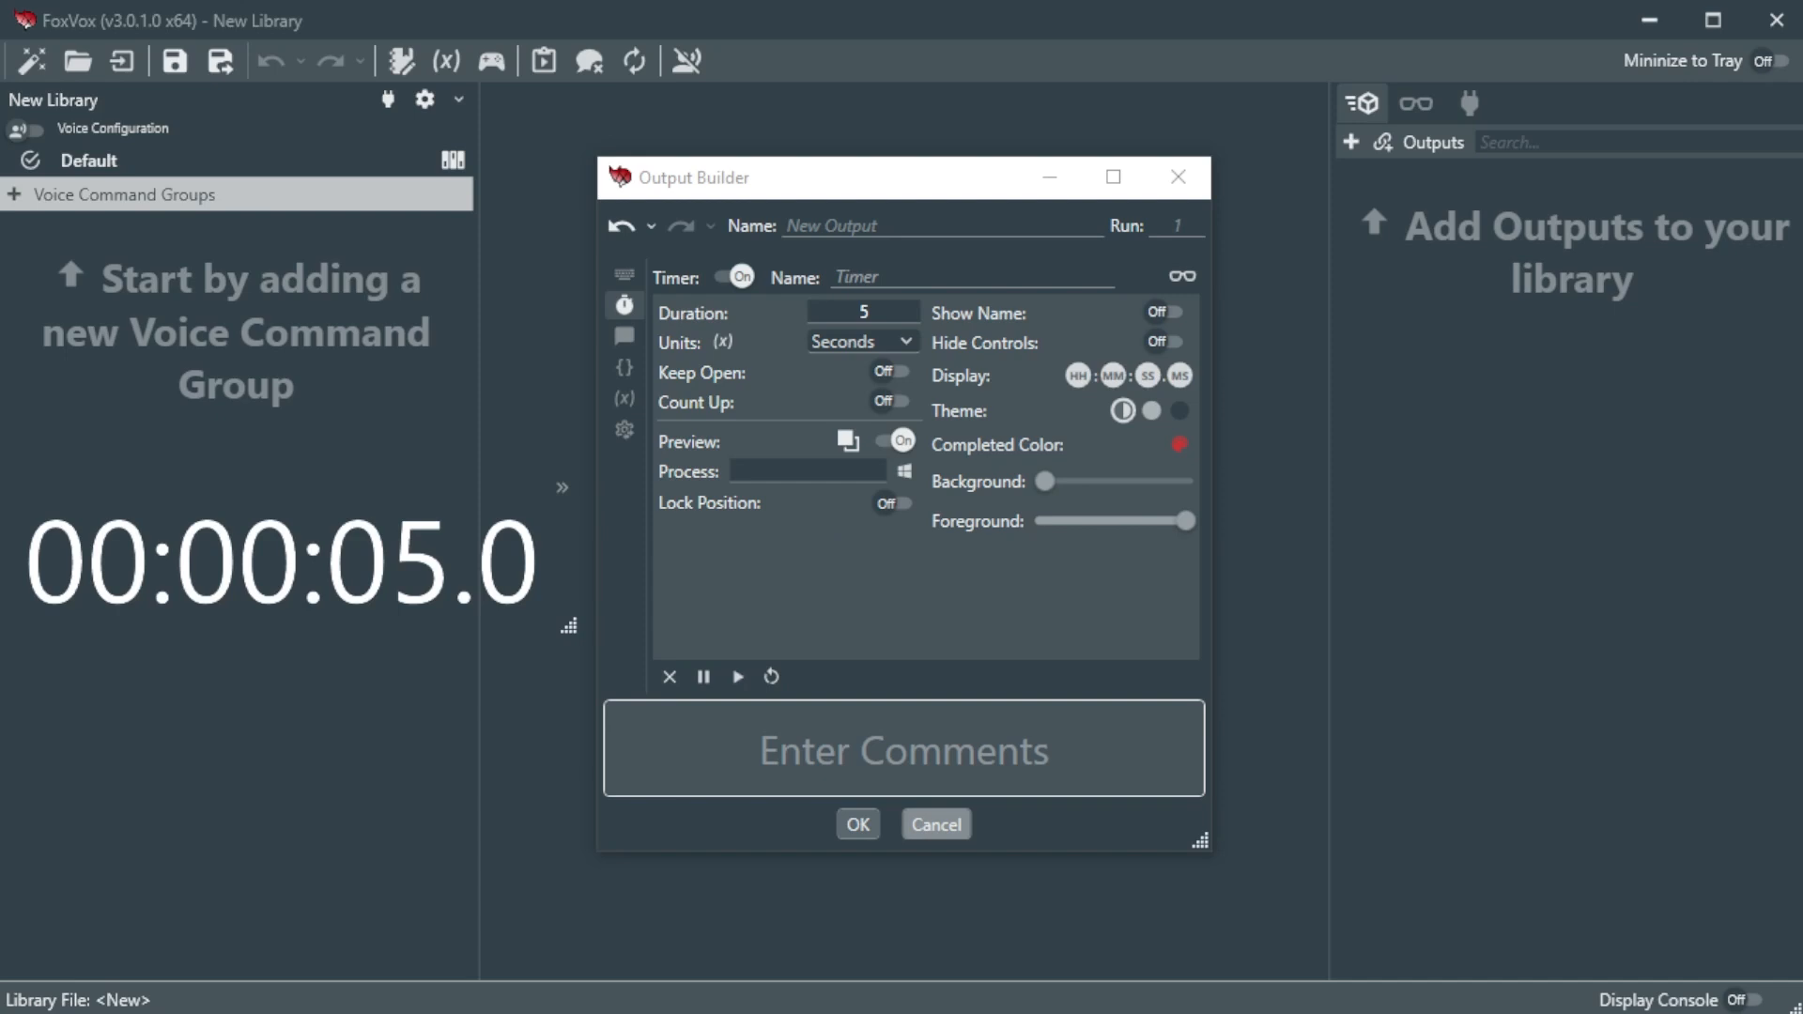
Step: Bring the Notepad window up behind the timer preview and set the timer's process to notepad
key("alt+Tab")
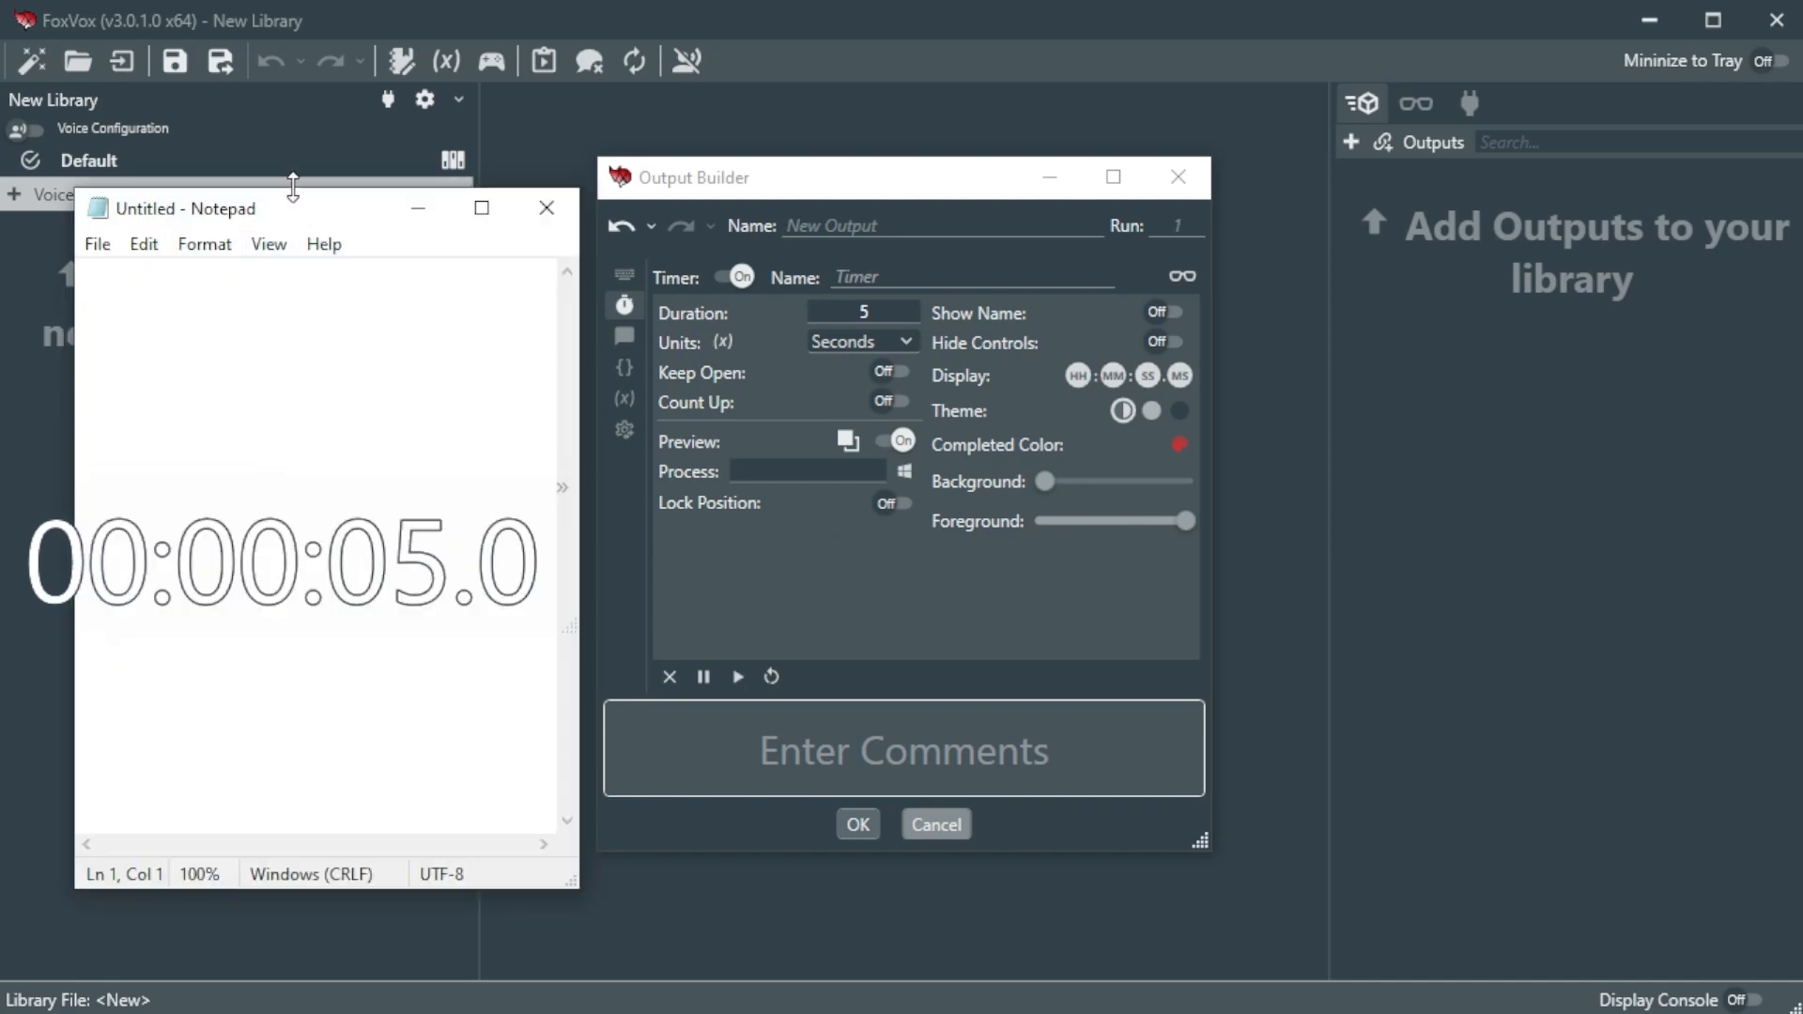
mouse_move(296, 203)
left_mouse_down()
mouse_move(350, 213)
mouse_move(308, 206)
left_mouse_up()
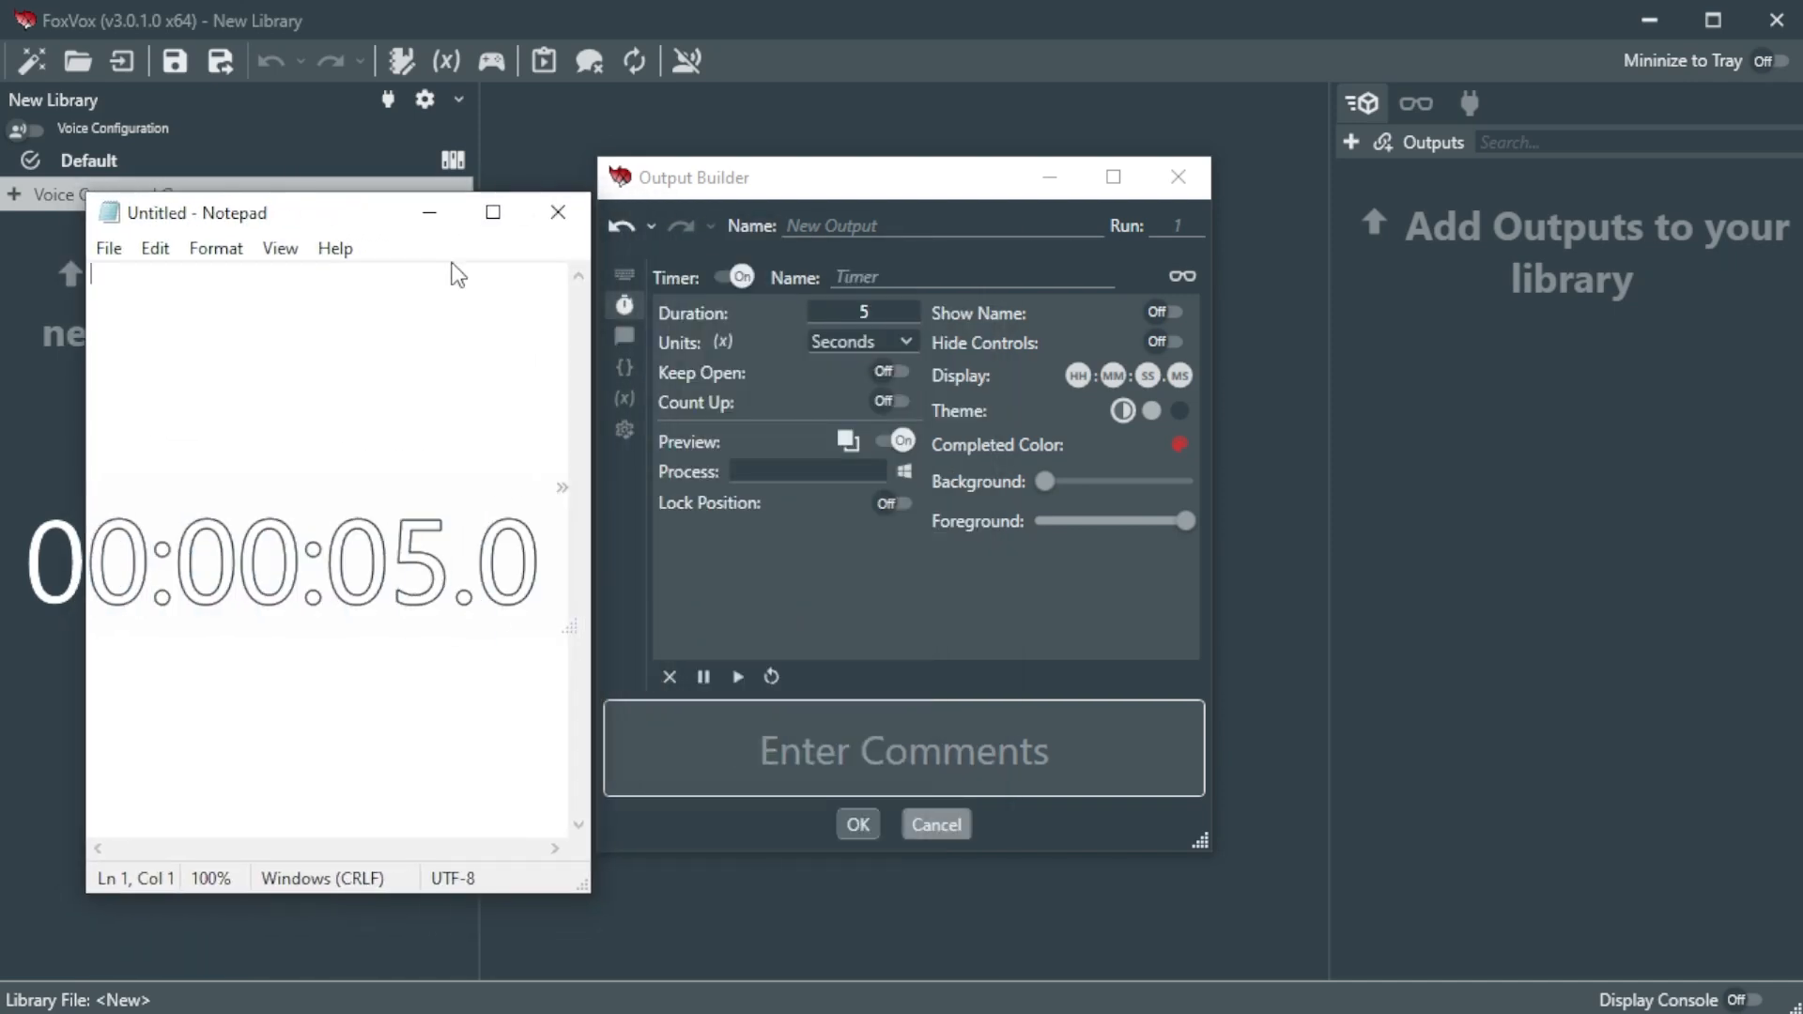
left_click(905, 469)
left_click(973, 530)
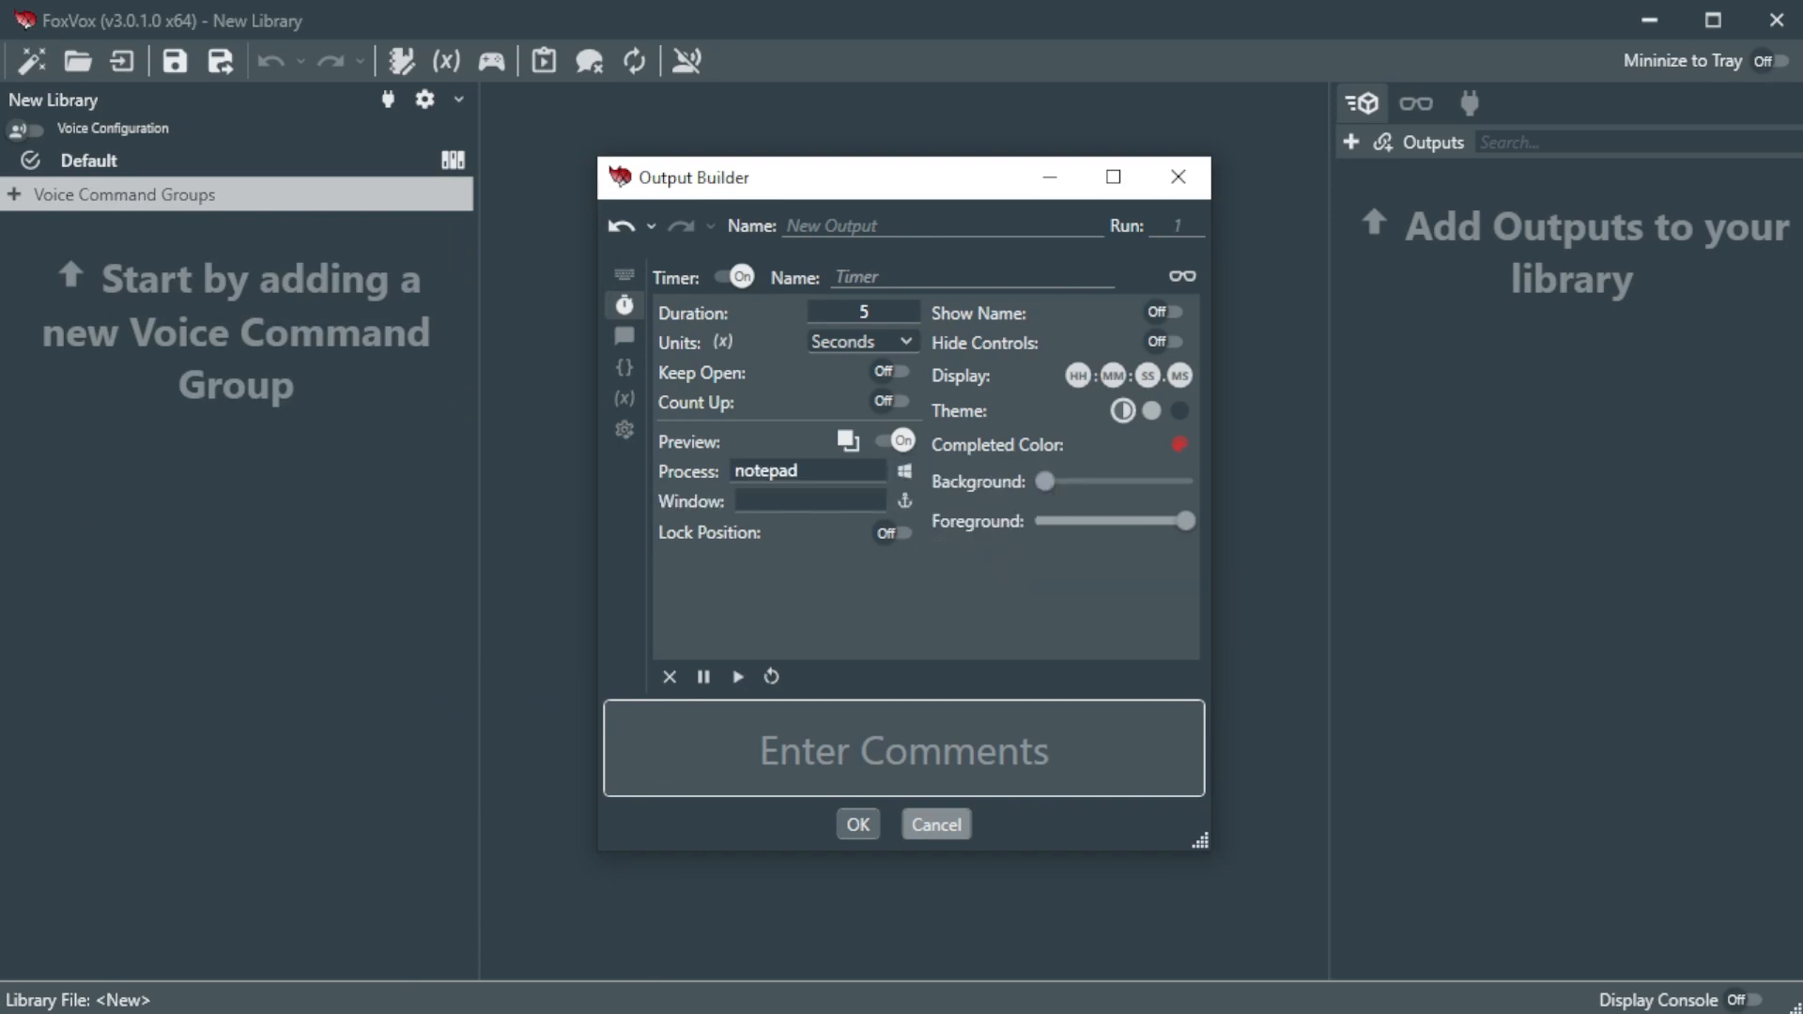
Step: Position the timer preview over Notepad and move the Notepad window to check how the attached preview follows
left_click_drag(350, 853, 192, 540)
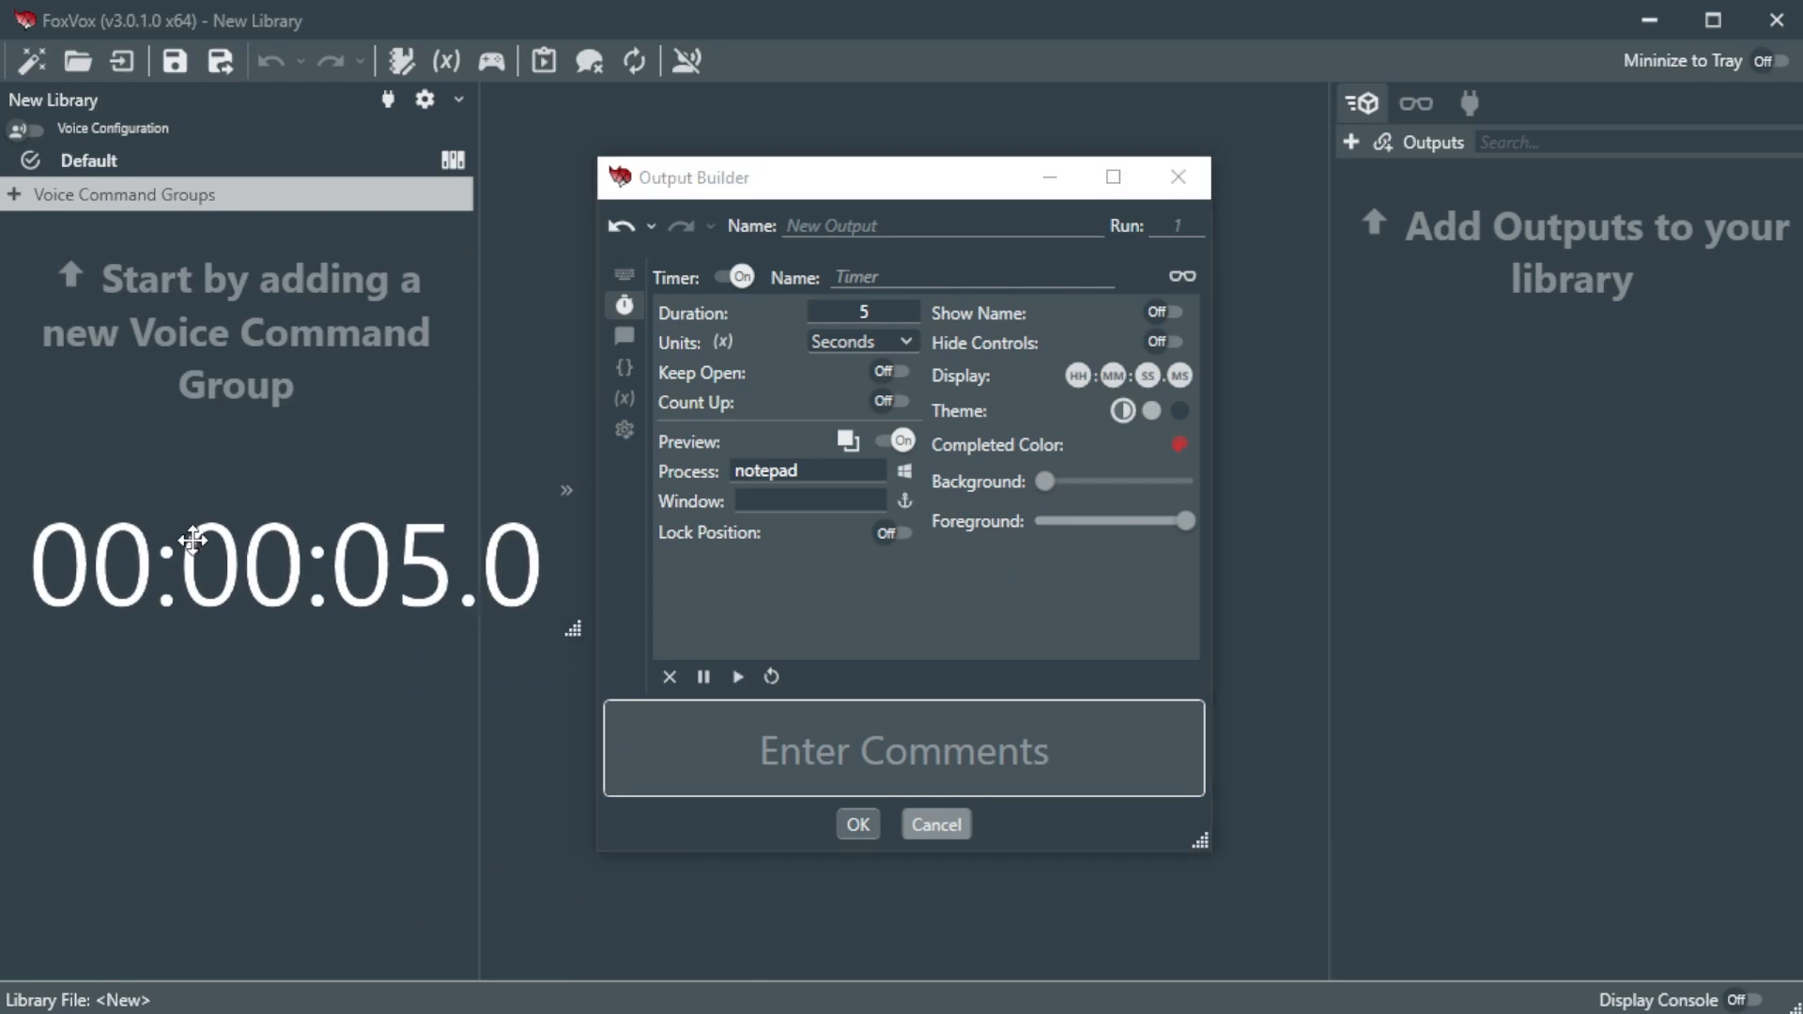
key("alt+Tab")
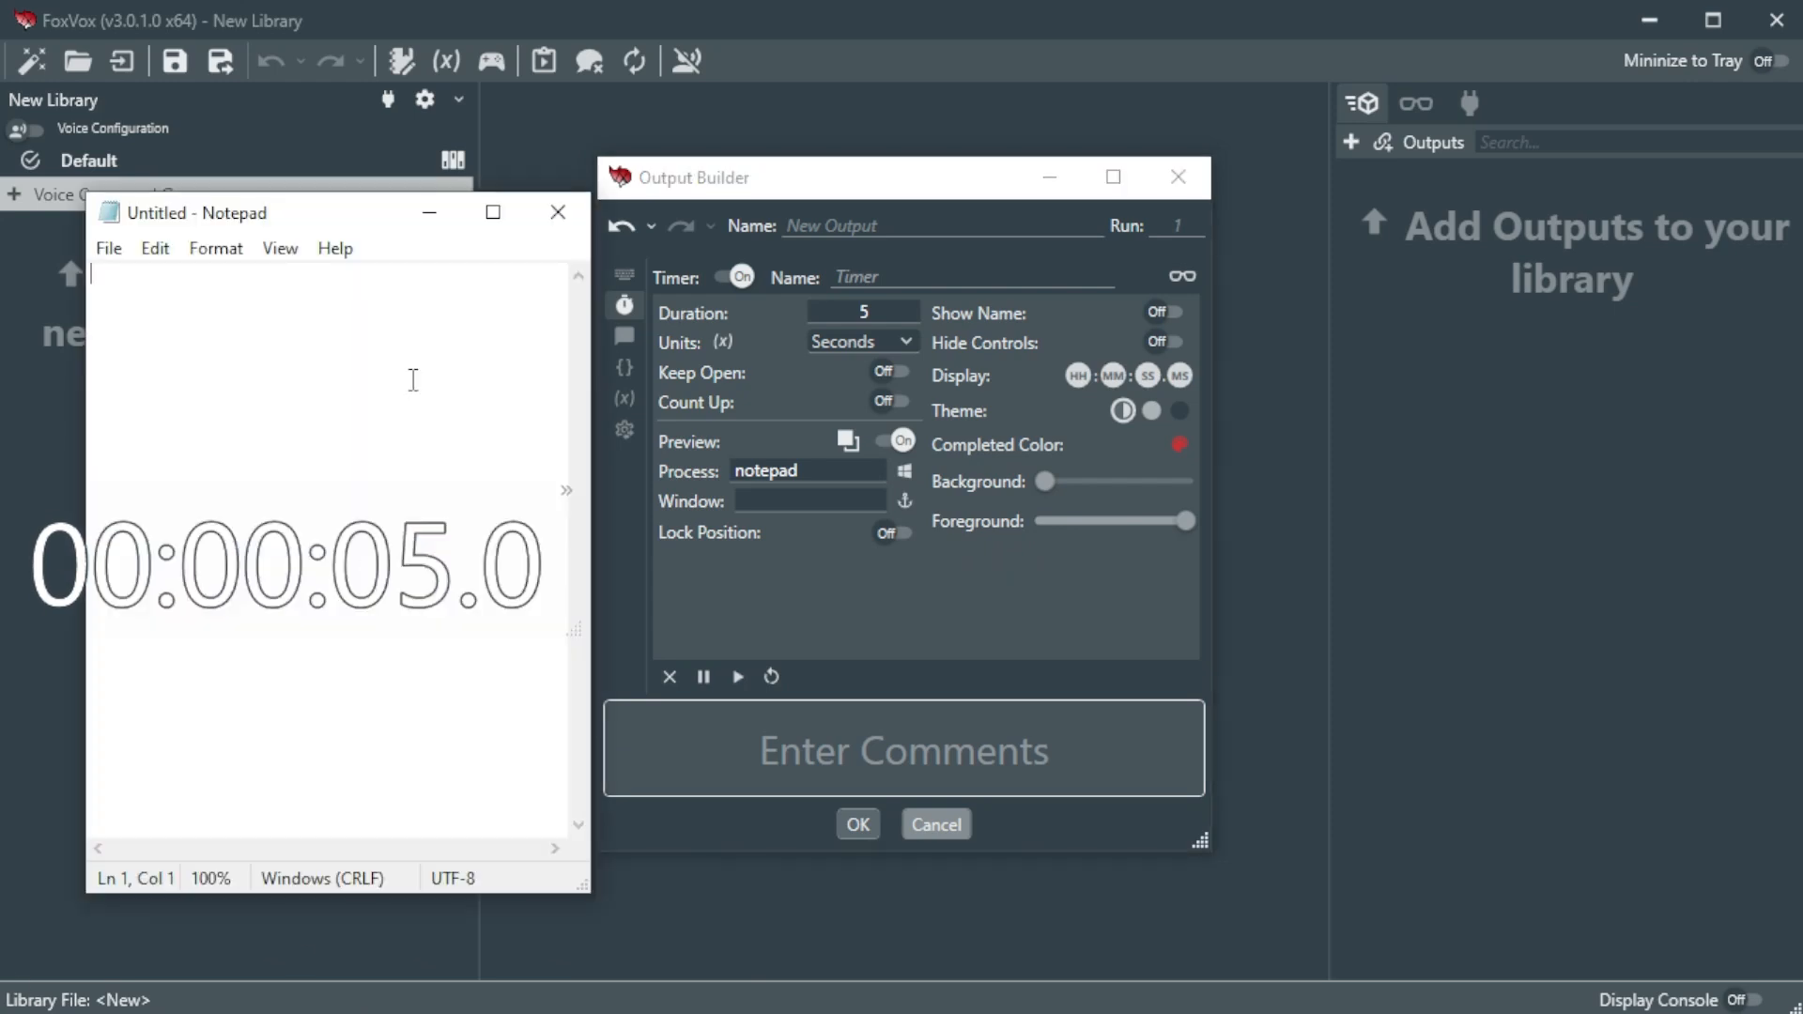
mouse_move(302, 212)
left_mouse_down()
mouse_move(651, 234)
mouse_move(427, 112)
mouse_move(865, 305)
mouse_move(573, 113)
mouse_move(287, 219)
left_mouse_up()
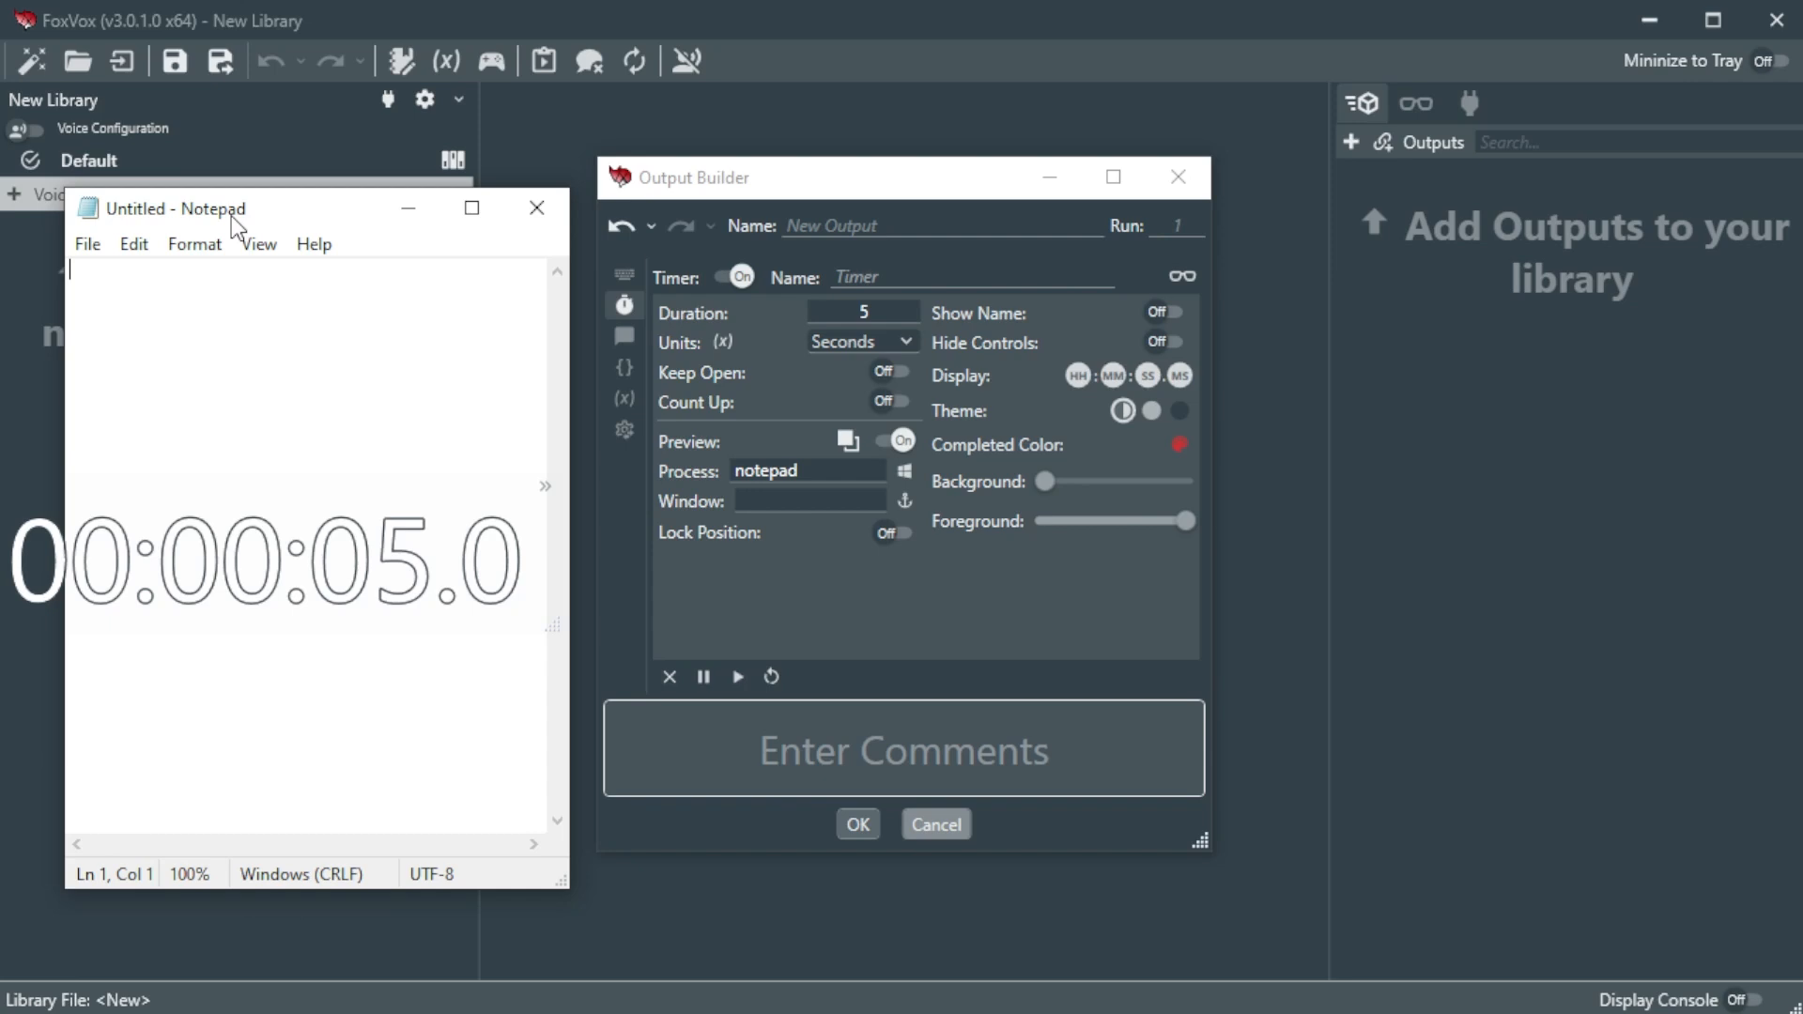
left_click(813, 507)
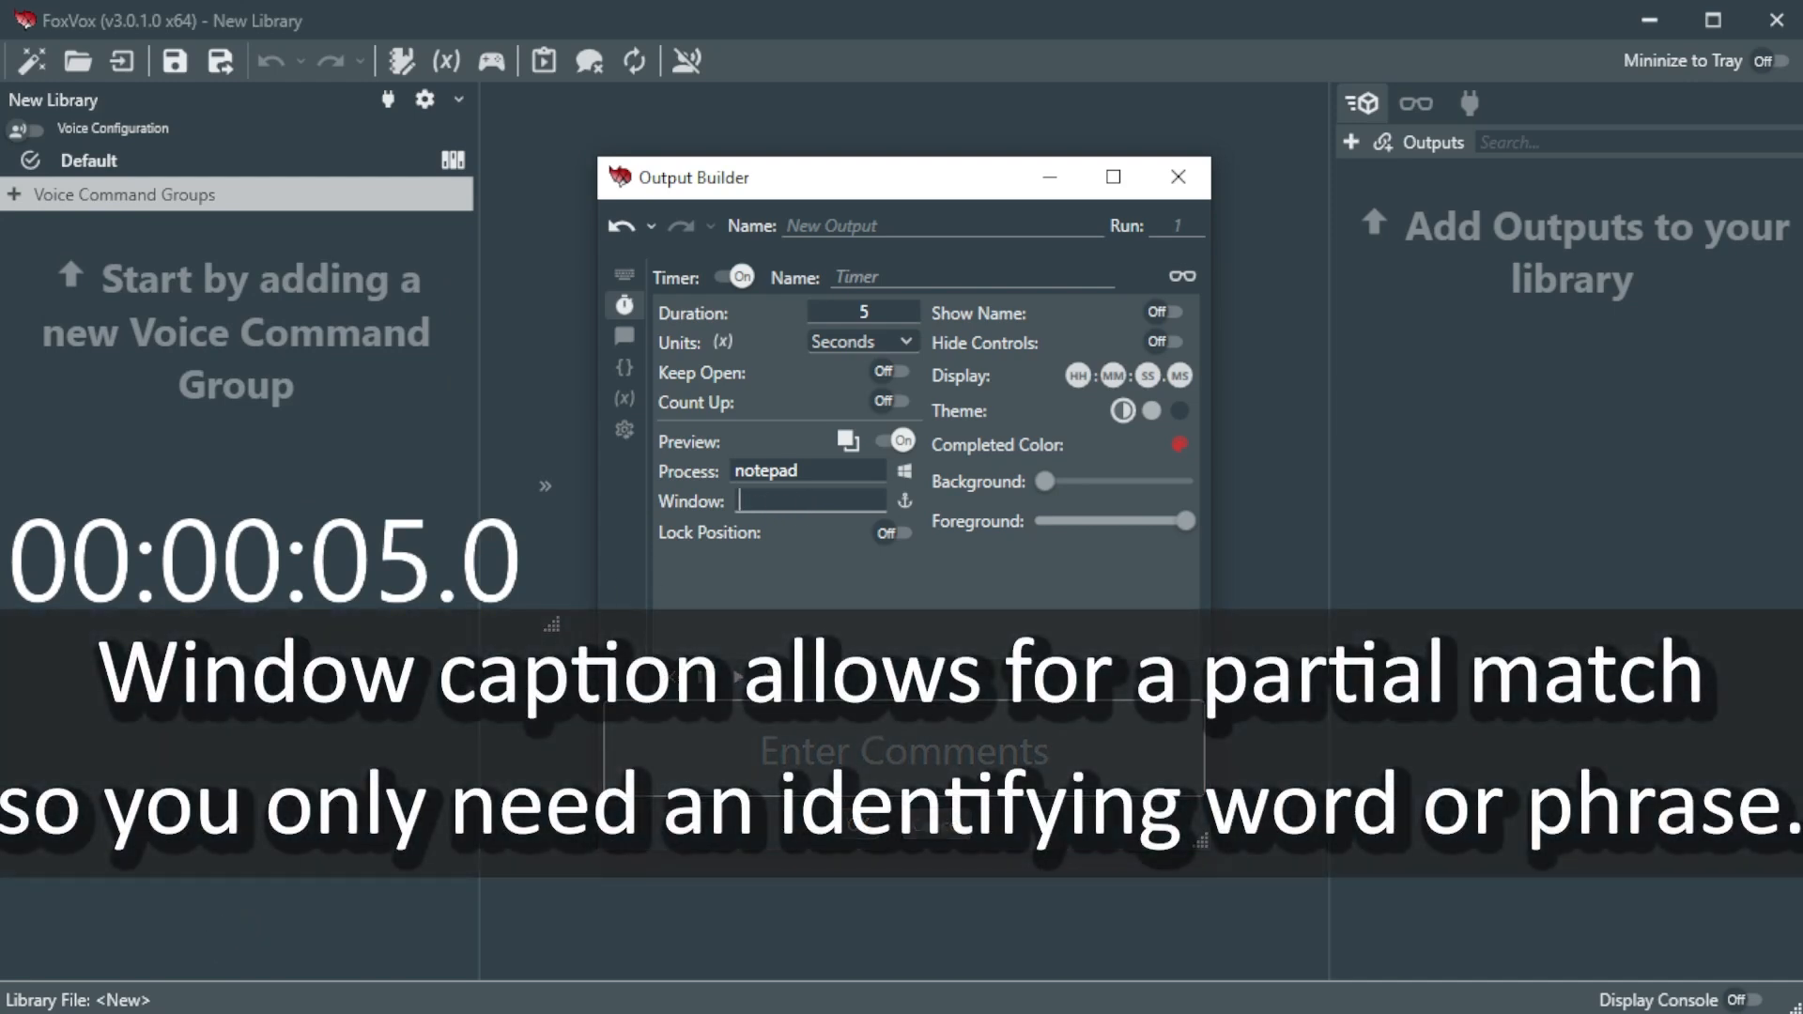
key("alt+Tab")
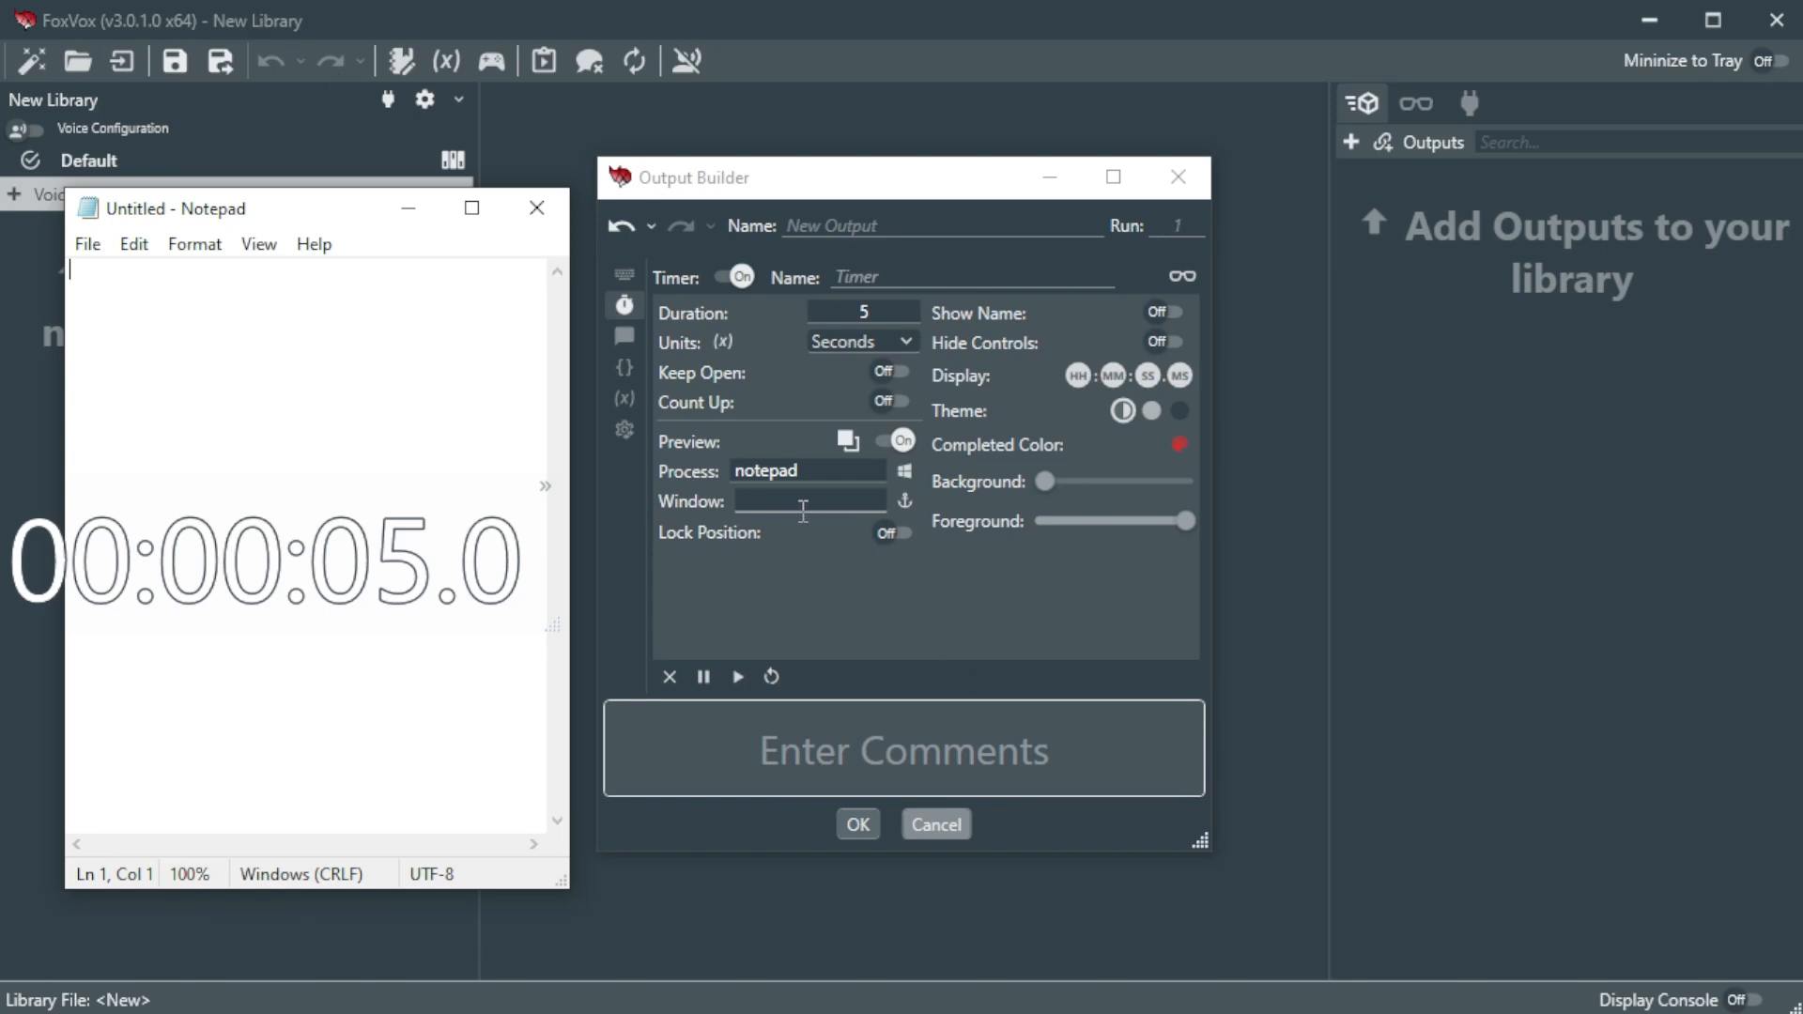
left_click_drag(369, 209, 399, 236)
Step: Anchor the timer to the bottom-right corner of the Notepad window
left_click(904, 500)
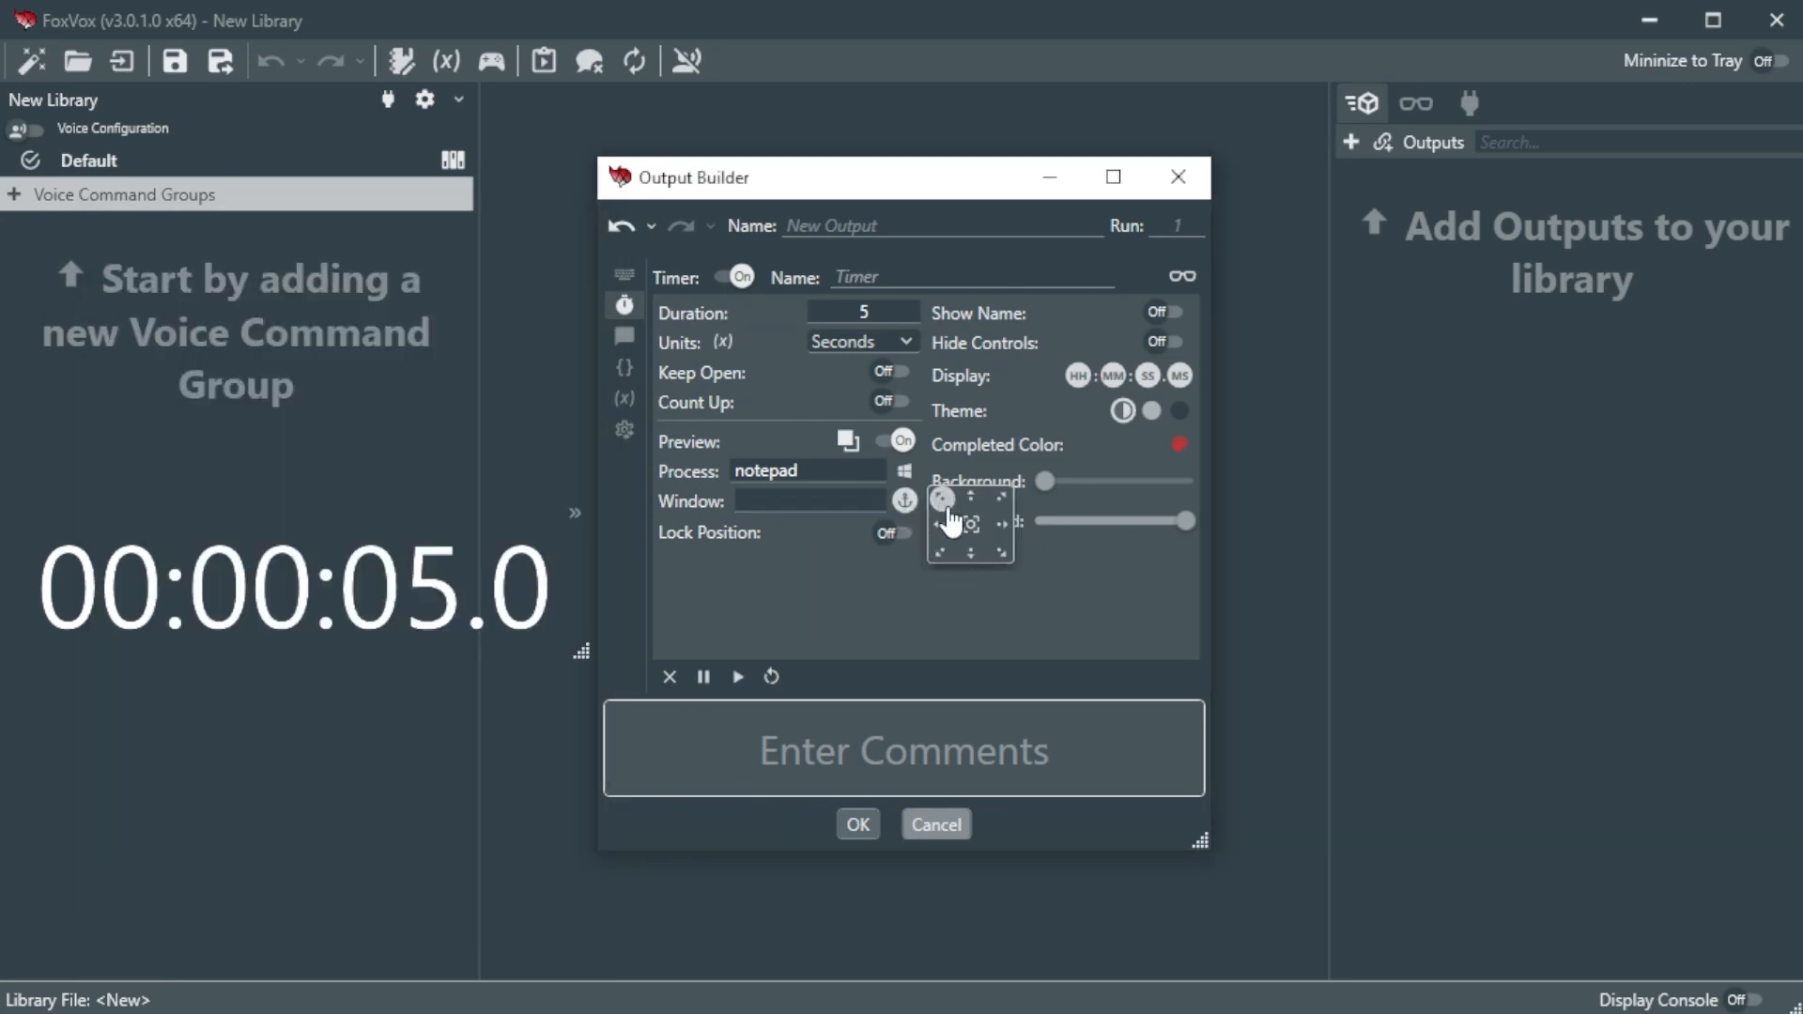
left_click(942, 504)
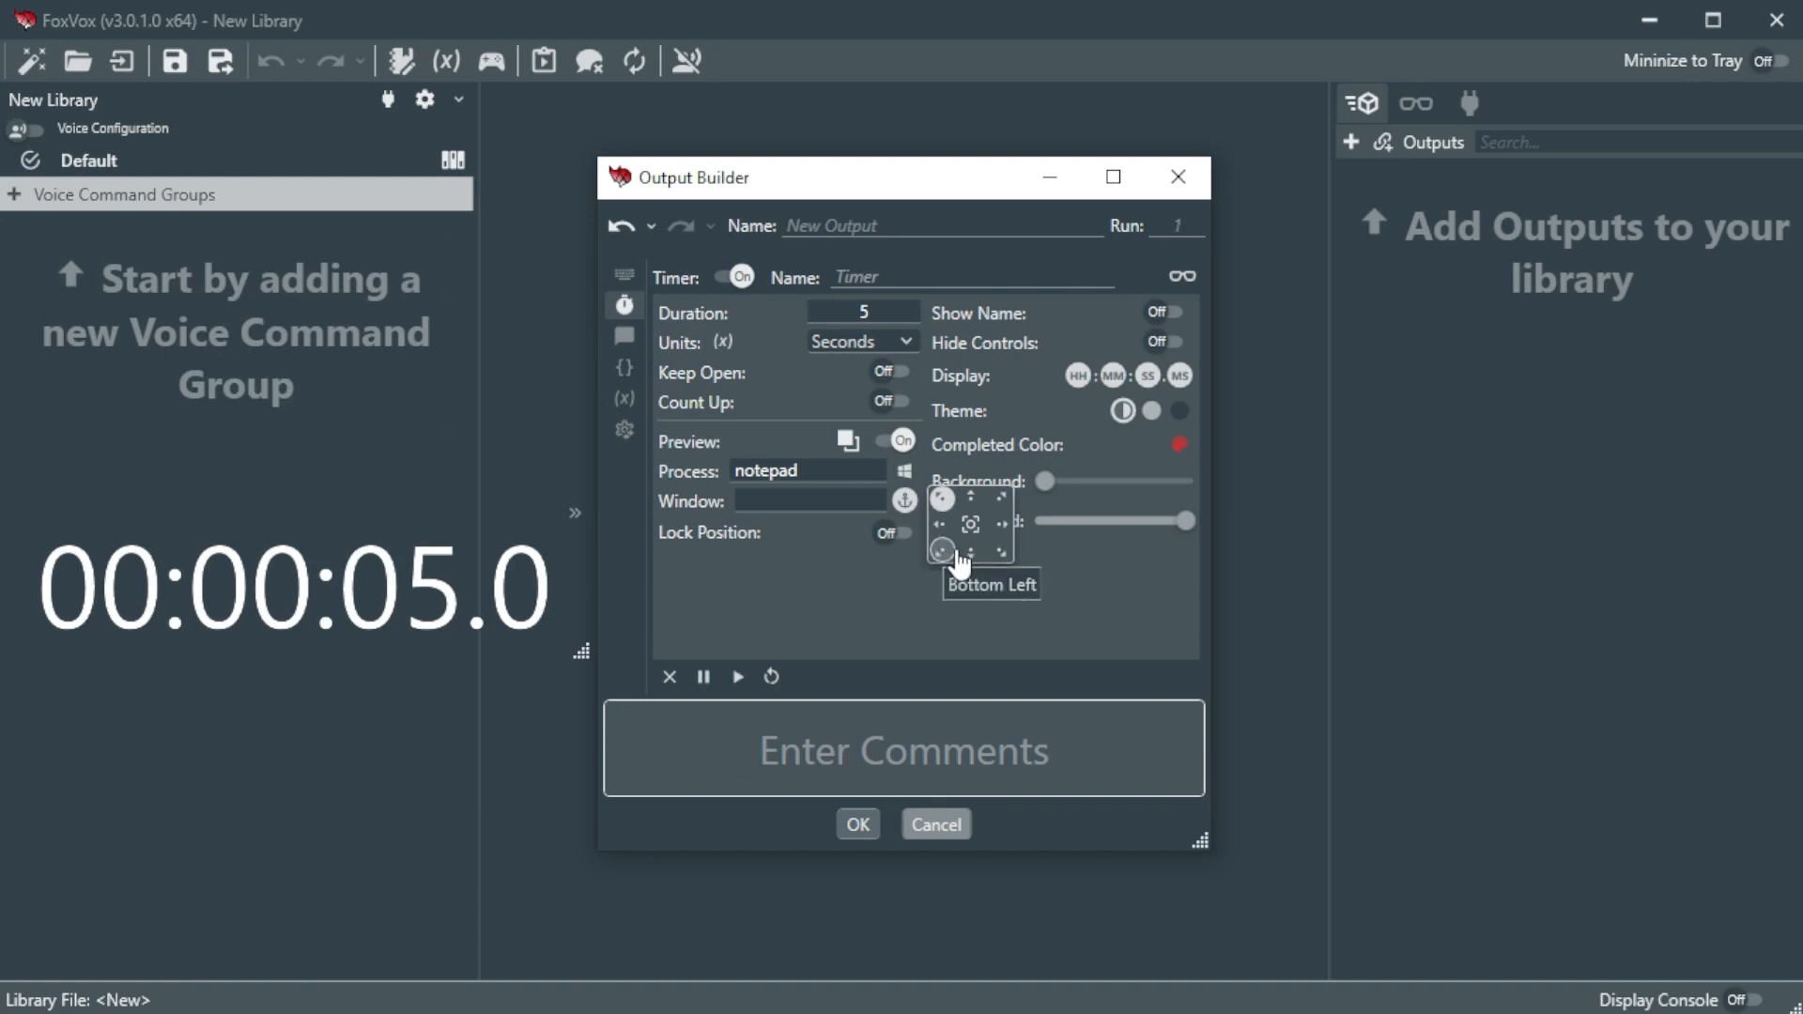
left_click(997, 554)
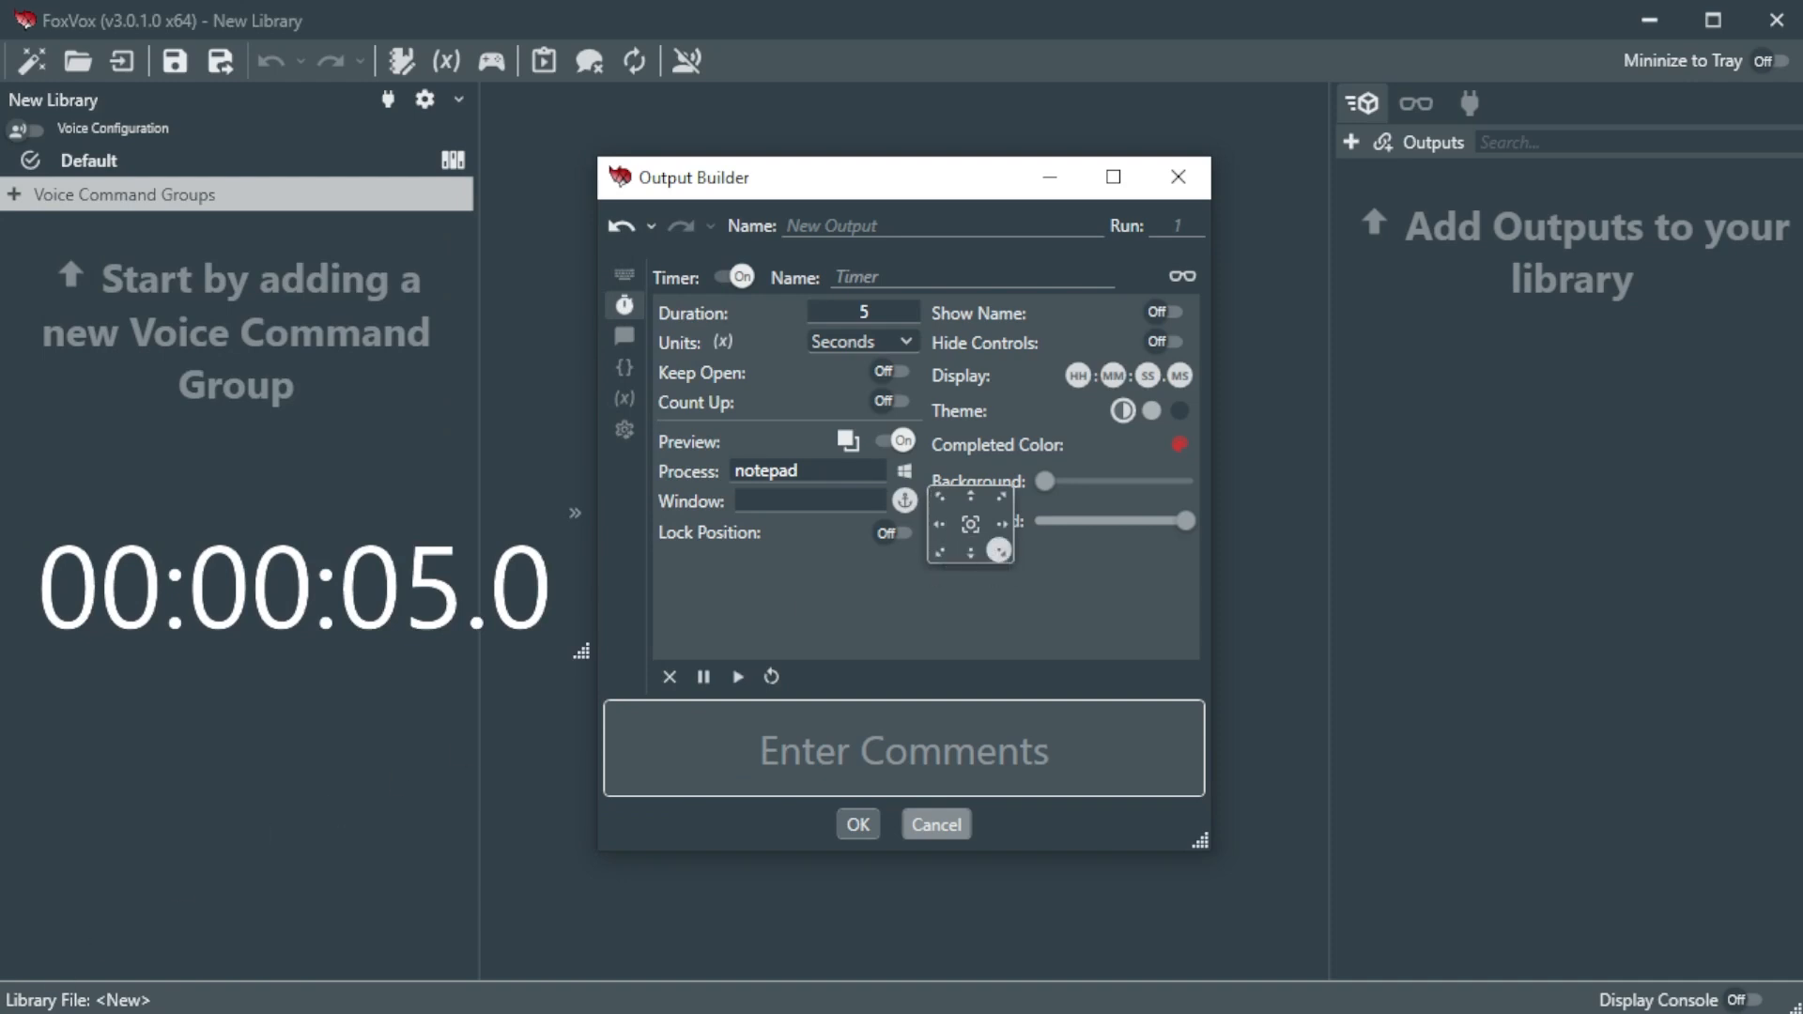
Step: Move and resize the Notepad window from opposite corners to test the anchor, and move the timer preview clear of the Output Builder
key("alt+Tab")
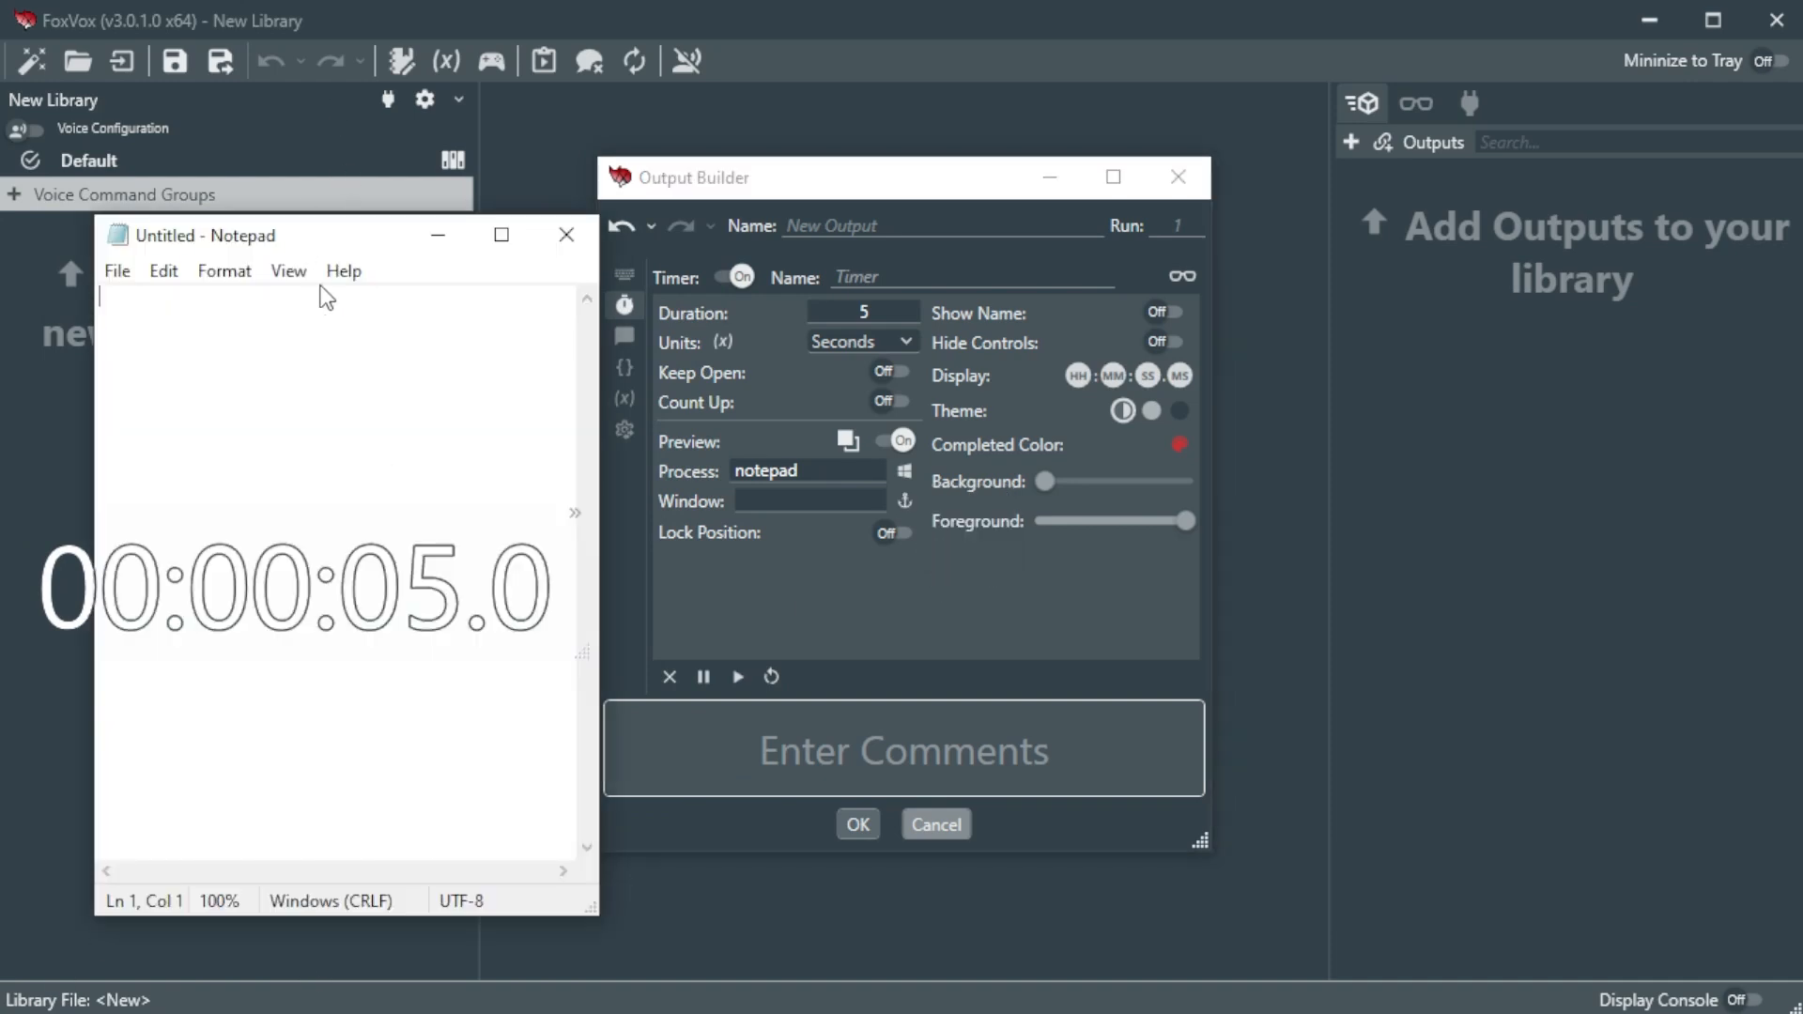
left_click_drag(320, 242, 413, 191)
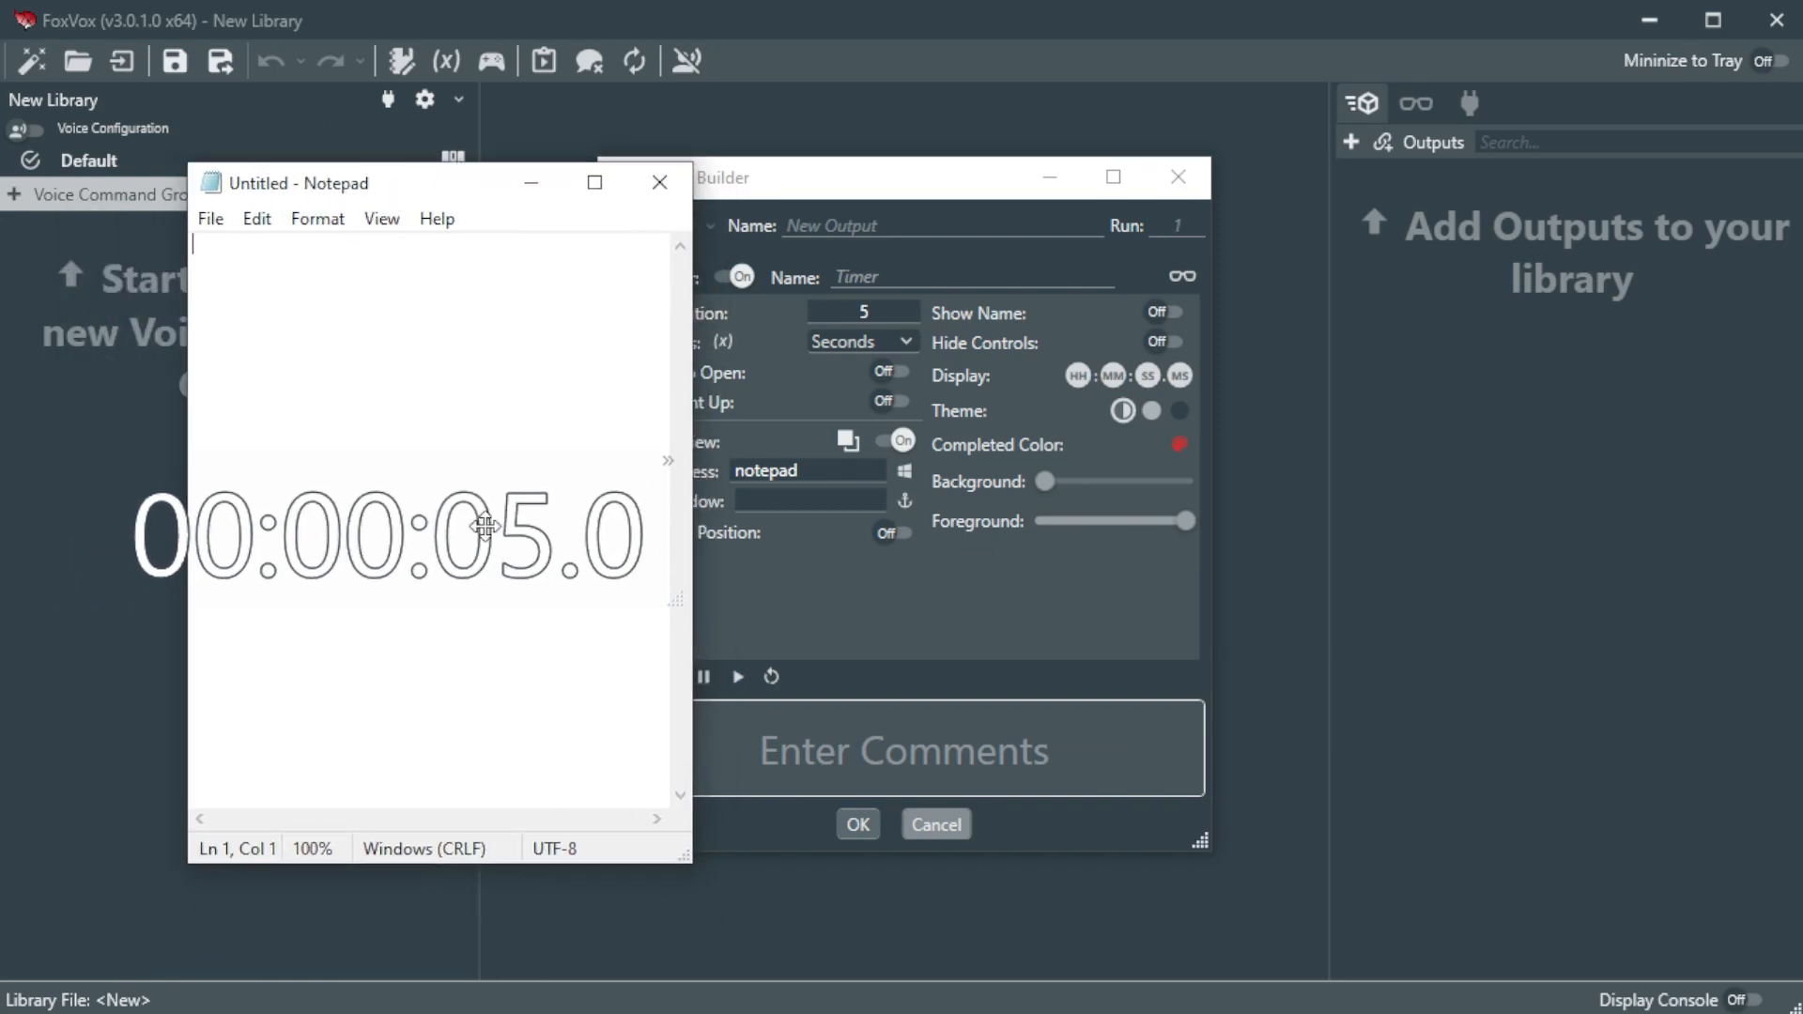
left_click_drag(691, 861, 907, 892)
left_click_drag(189, 163, 119, 226)
left_click(931, 183)
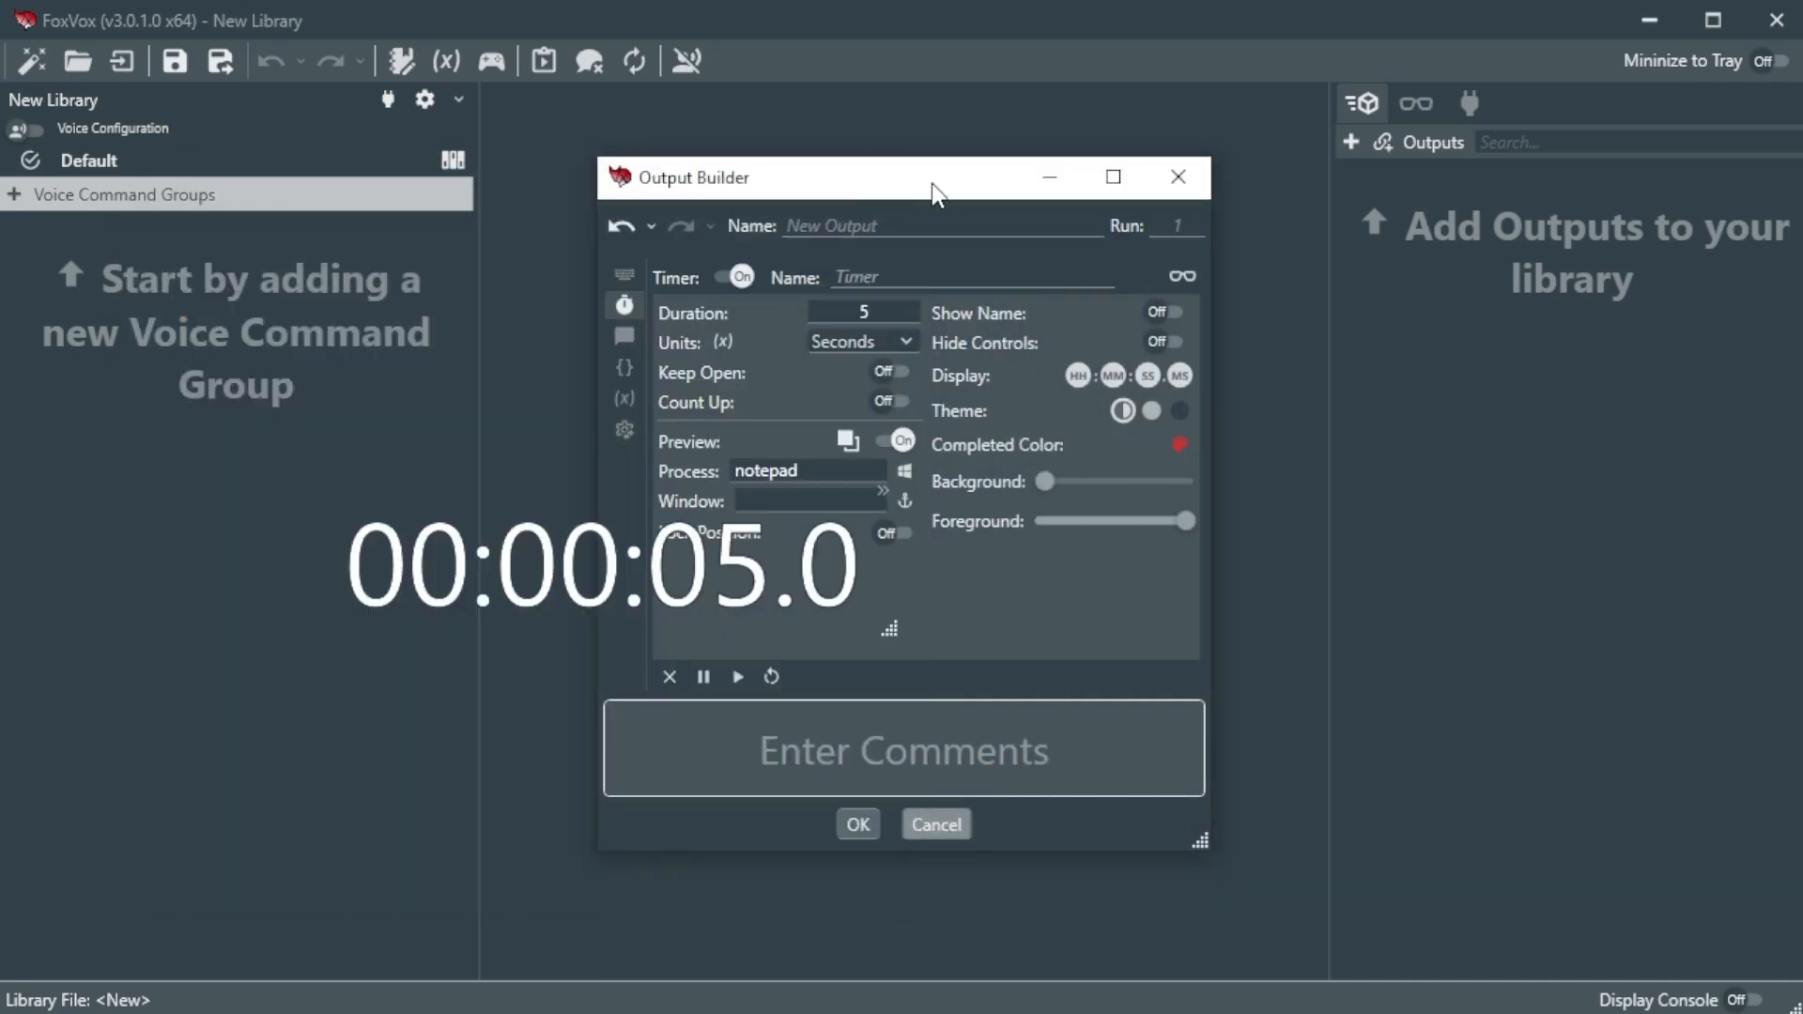
left_click(905, 502)
left_click_drag(692, 540, 377, 594)
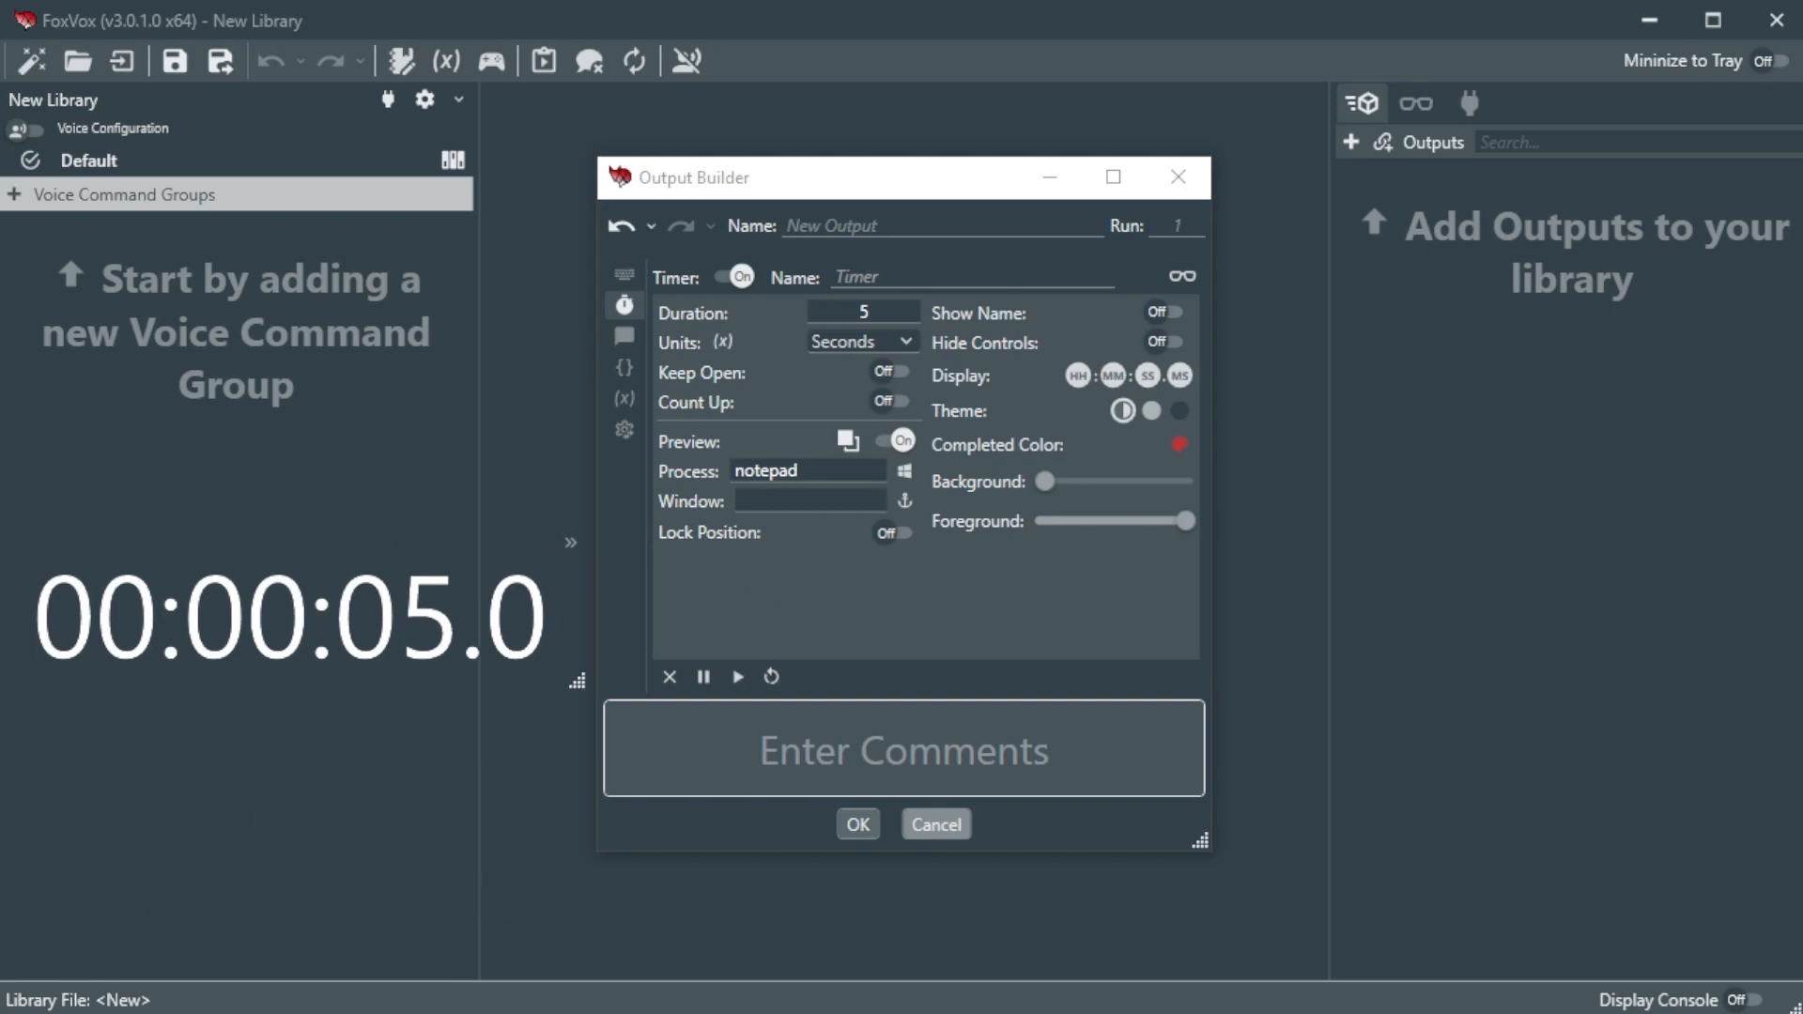
Step: Move the Notepad window once more to check the attached timer preview, and close Notepad
left_click(436, 1012)
left_click_drag(398, 245, 455, 255)
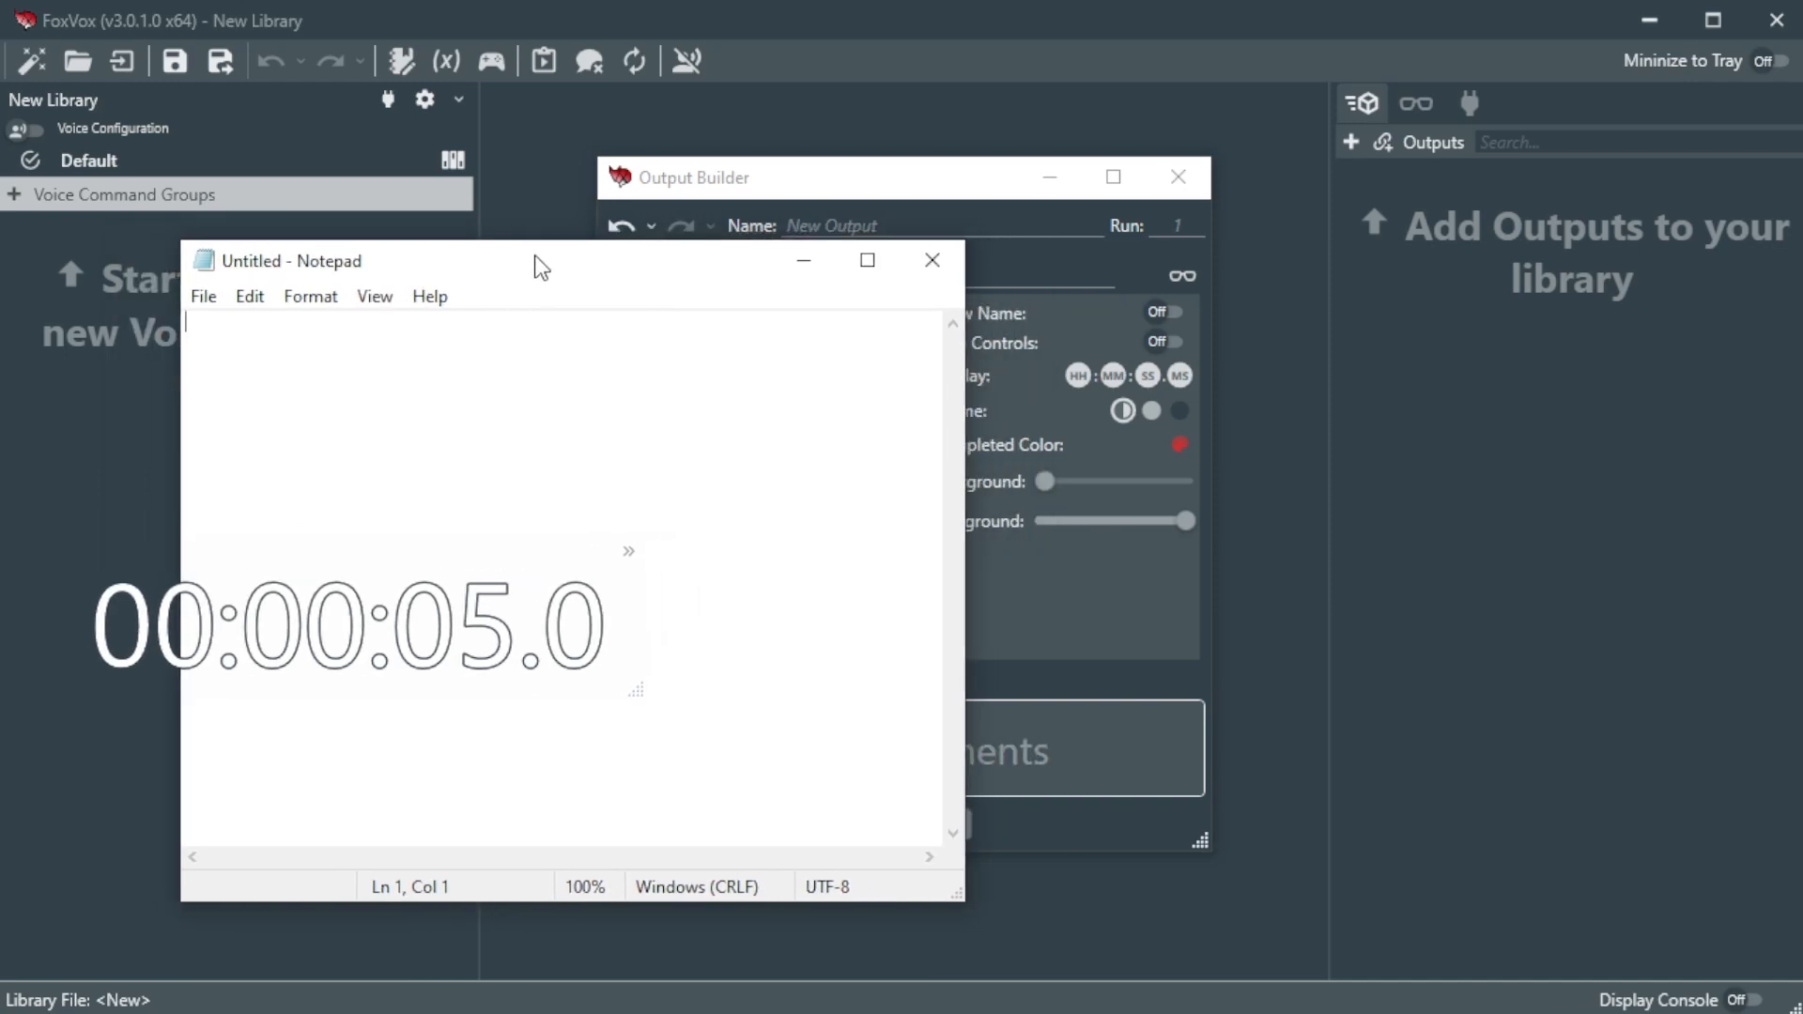
left_click(932, 263)
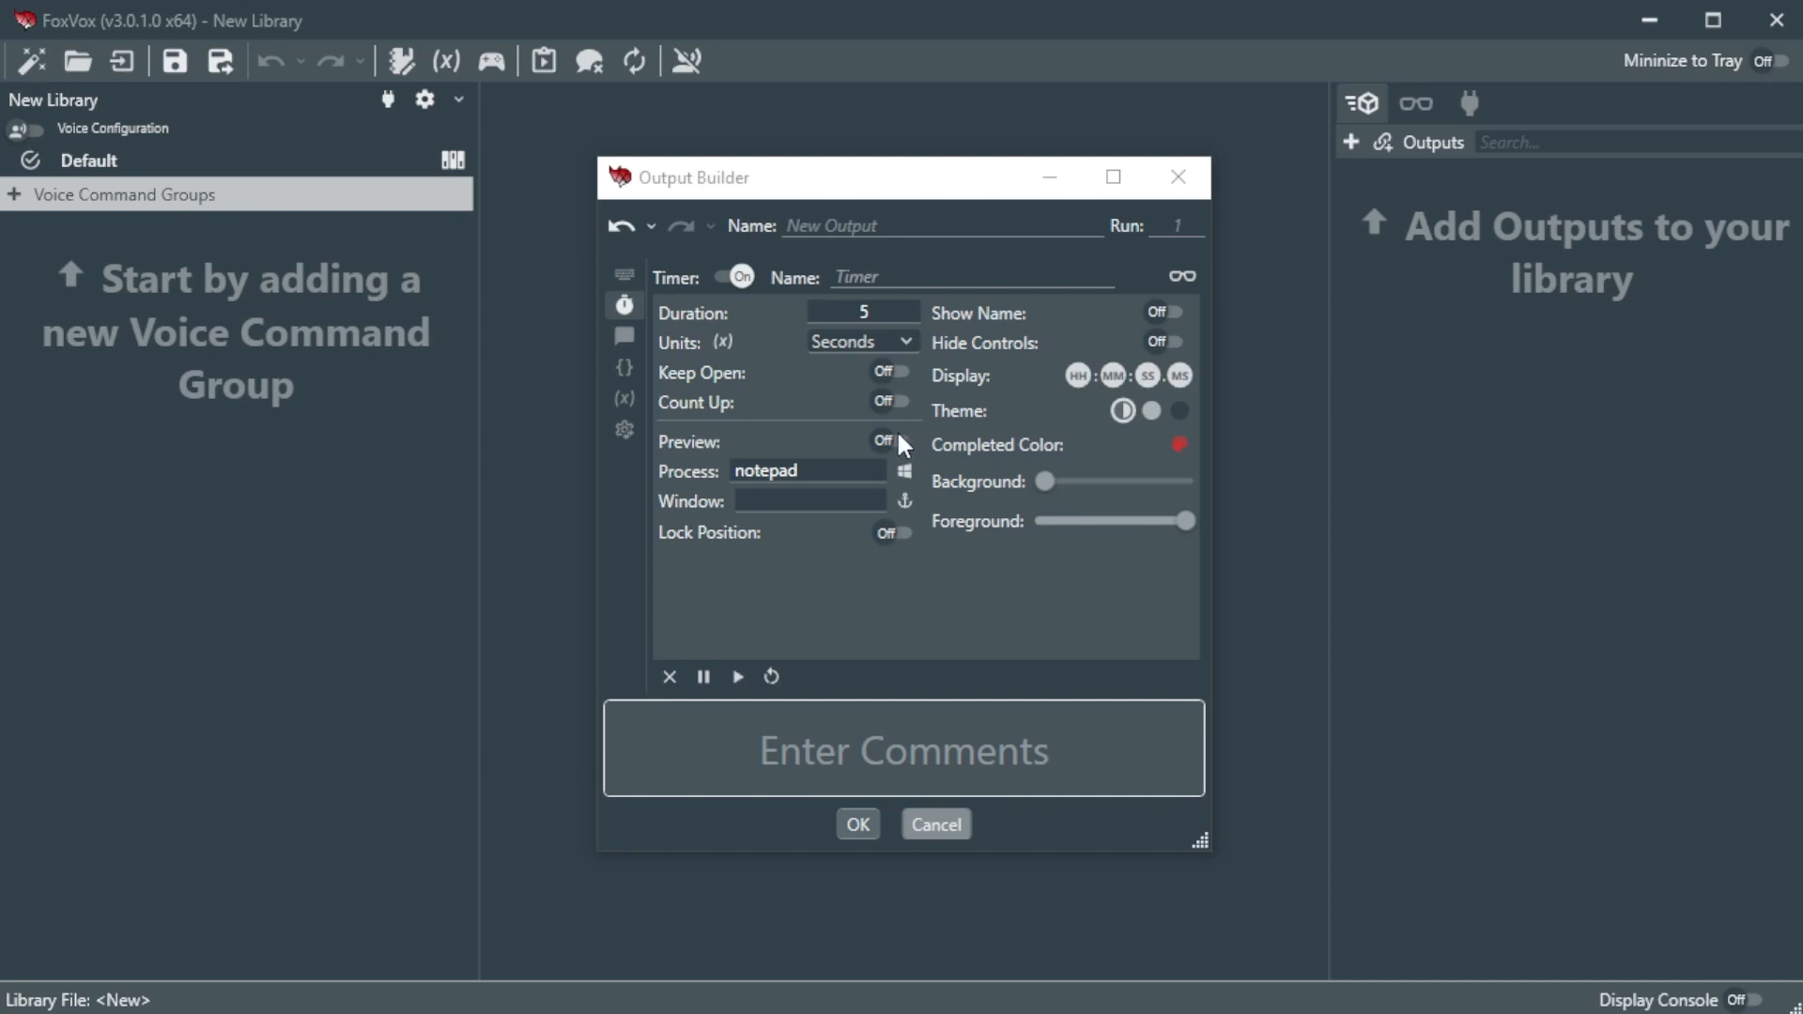
Step: Show the timer preview again and clear the timer's process so it is not attached to any program
left_click(848, 439)
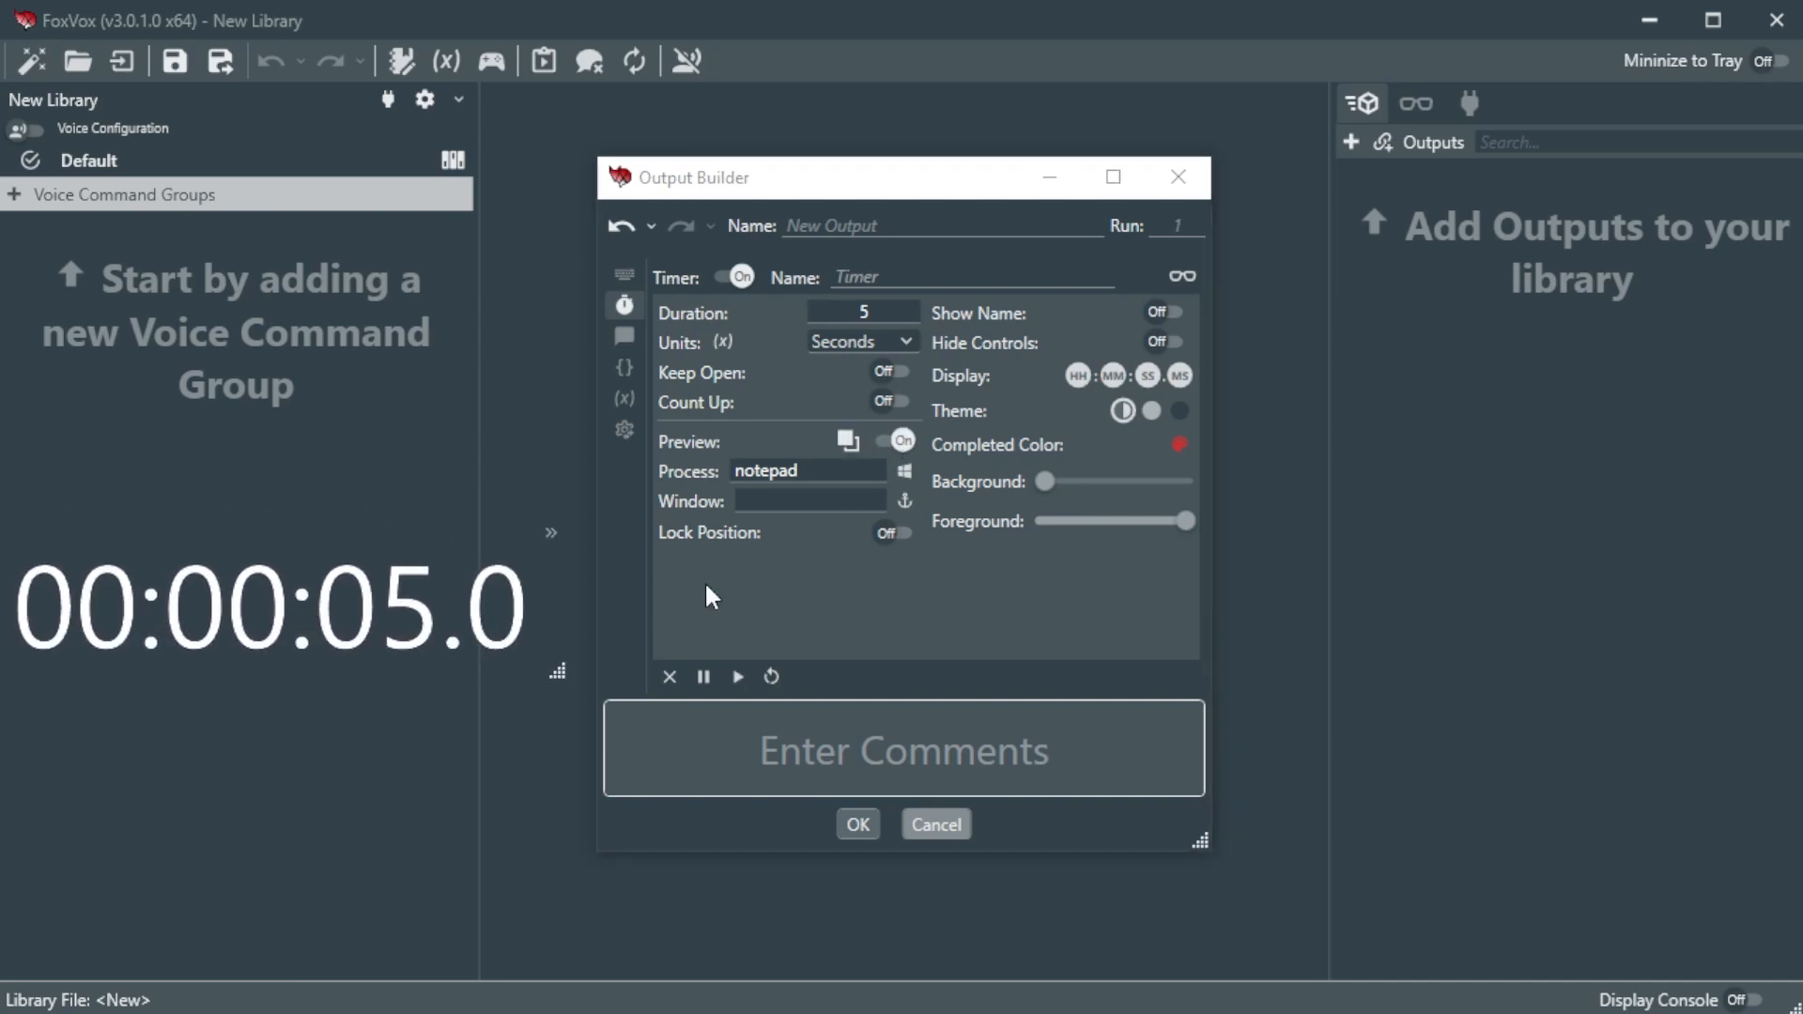
double_click(854, 469)
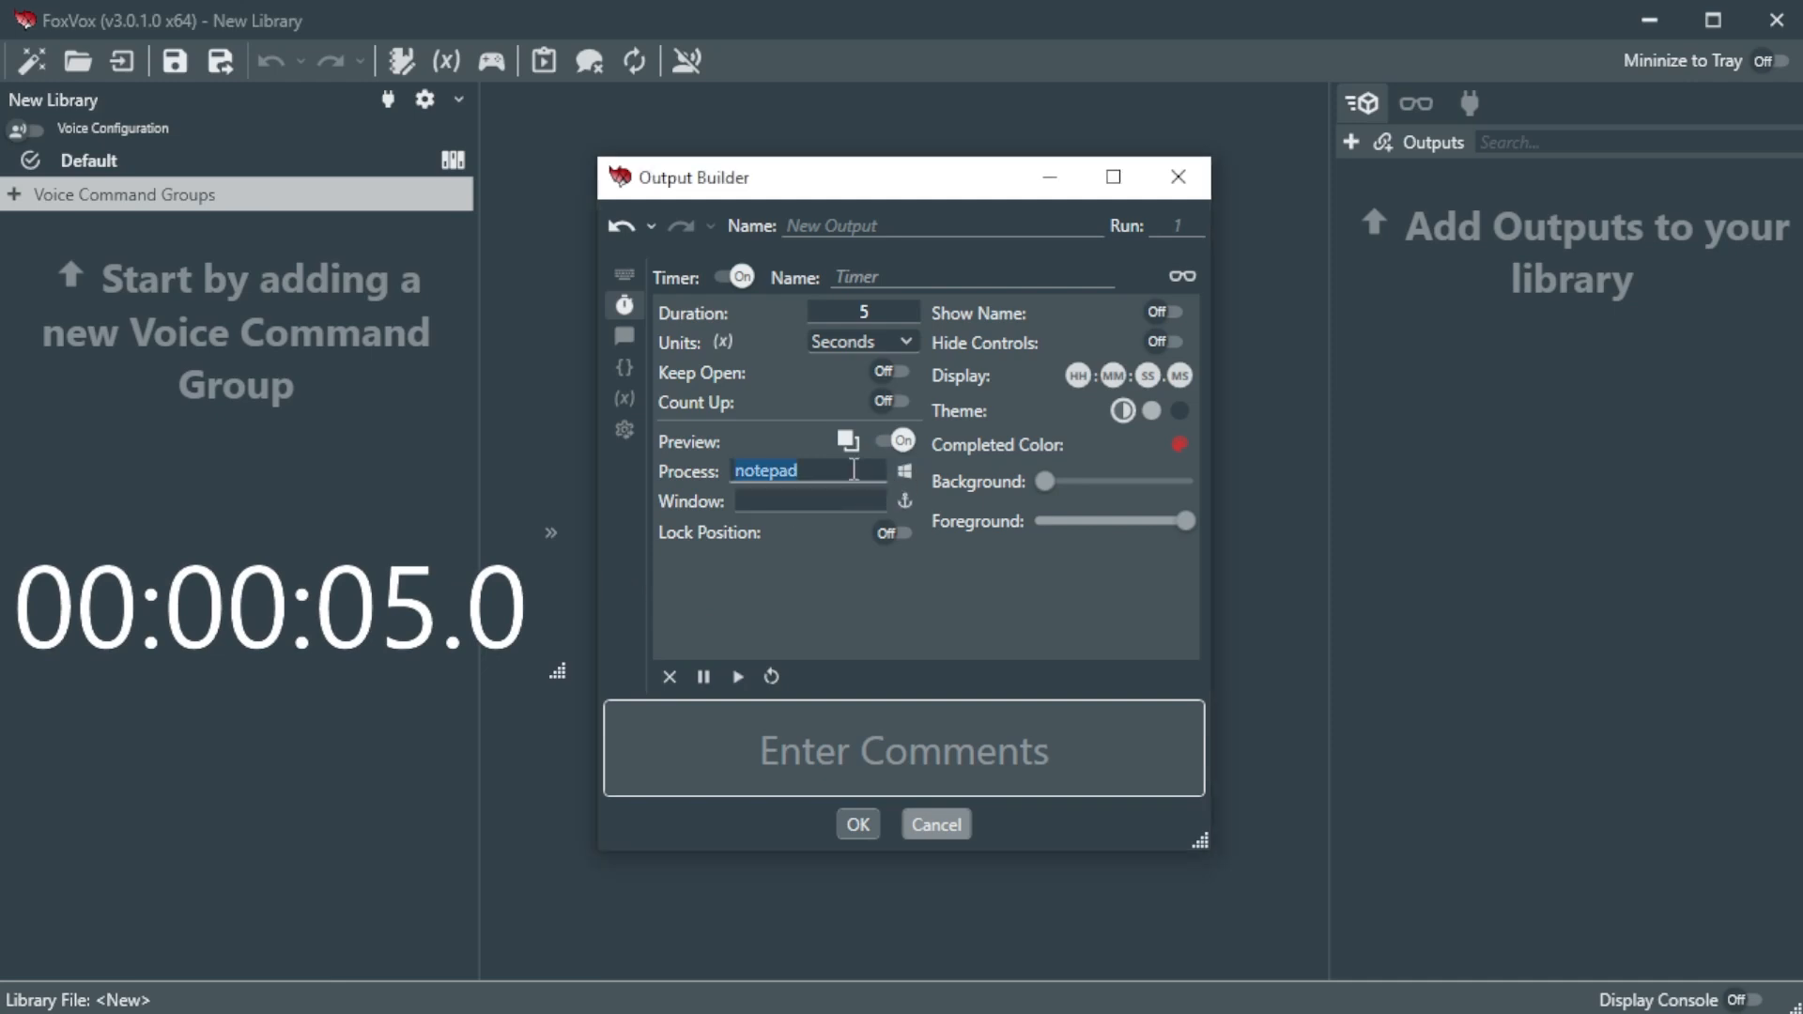
key("BackSpace")
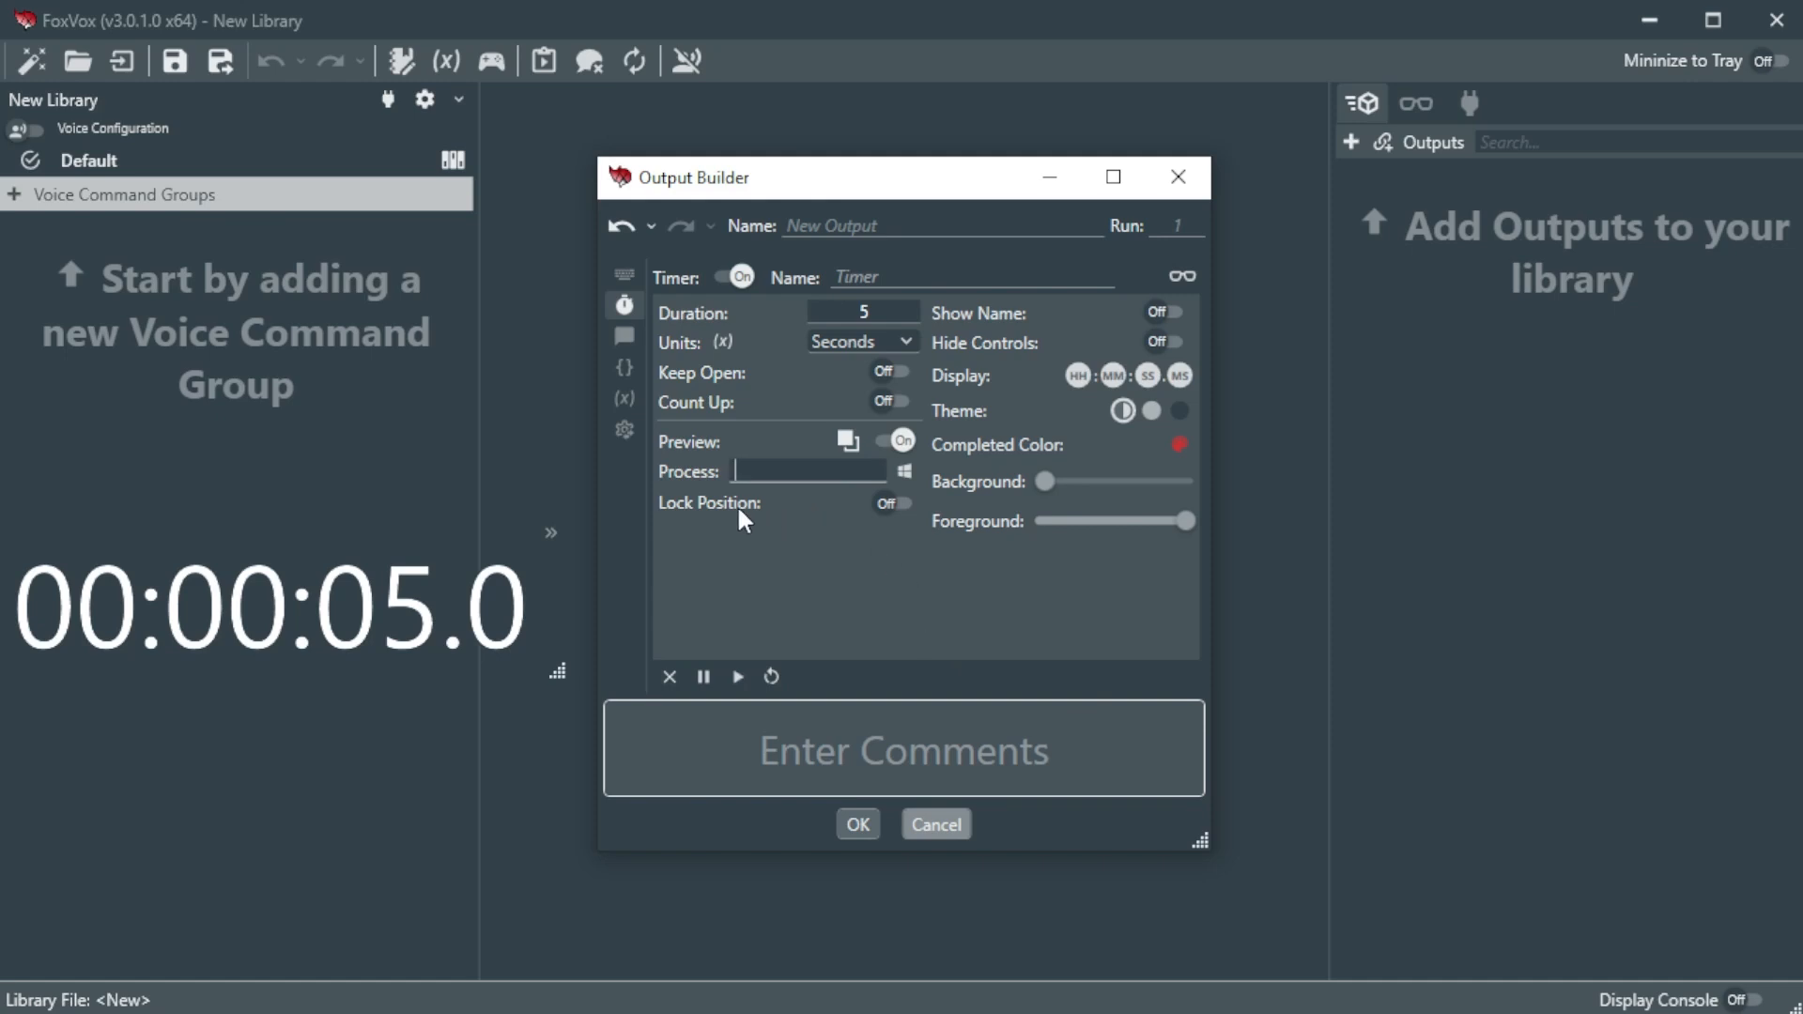
Step: Test Lock Position on the timer preview, turn it off again and move the preview lower on the screen
left_click(886, 504)
left_click(273, 602)
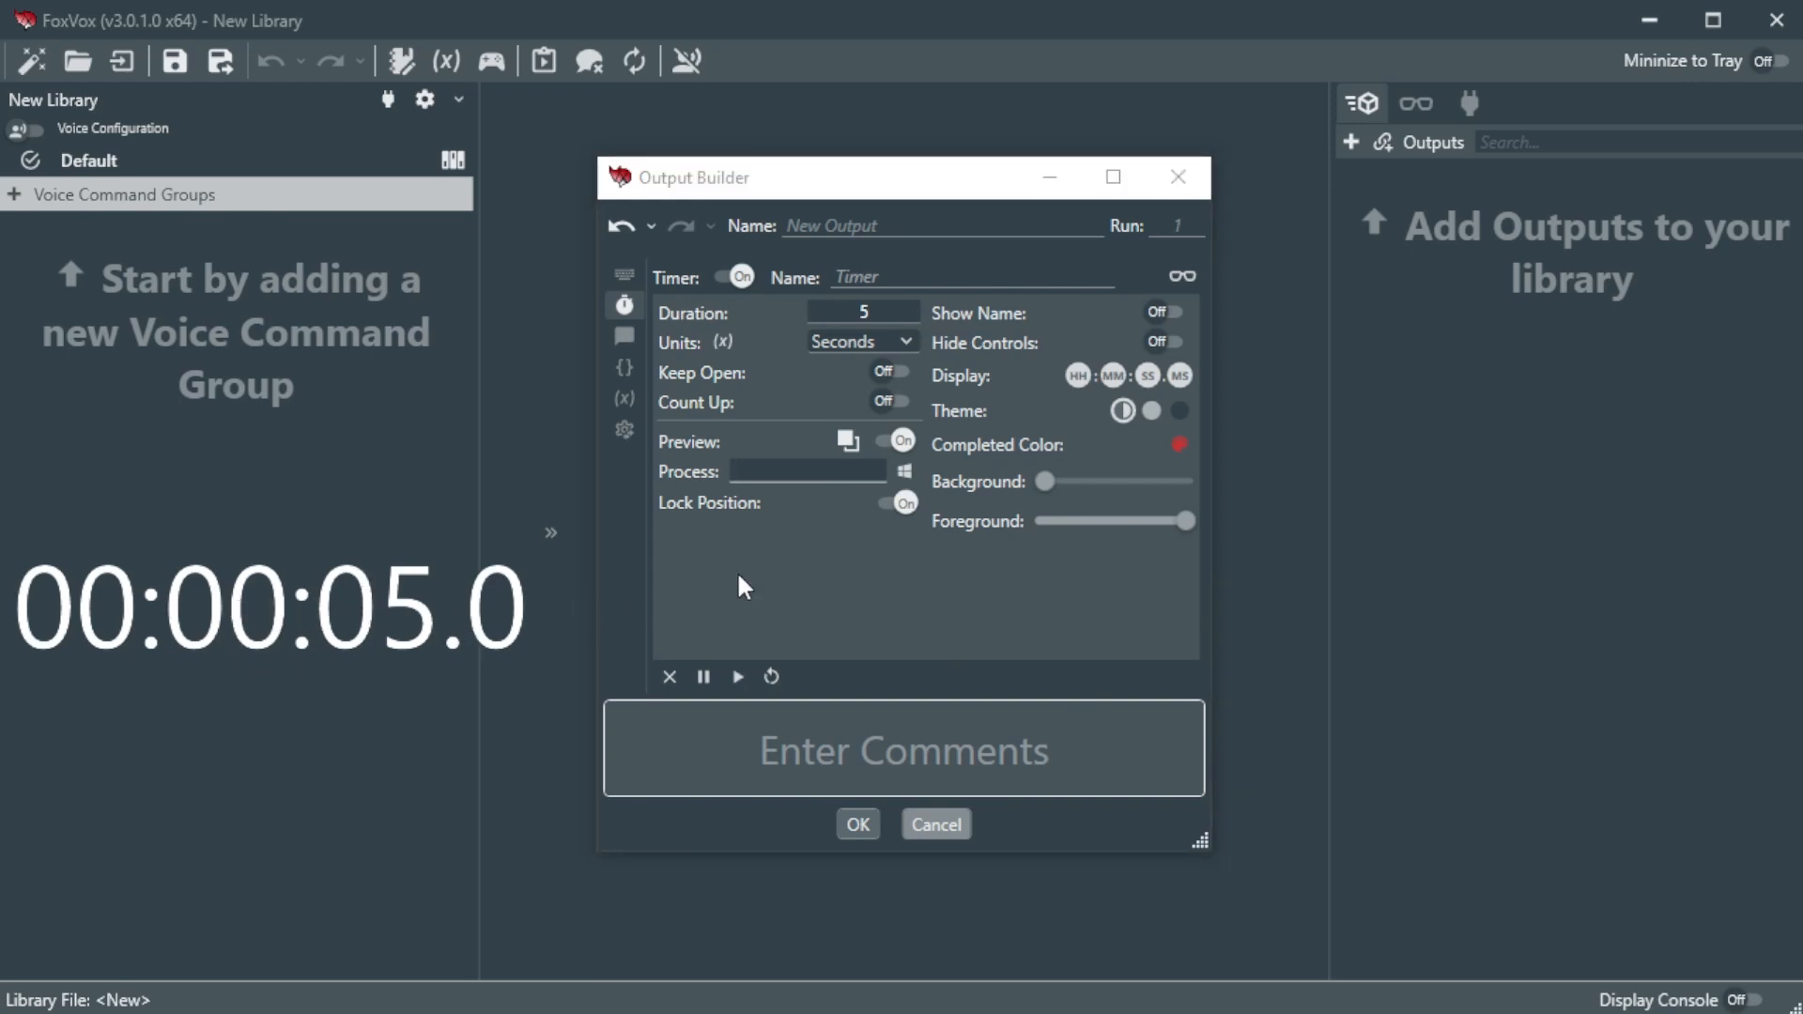
left_click(901, 502)
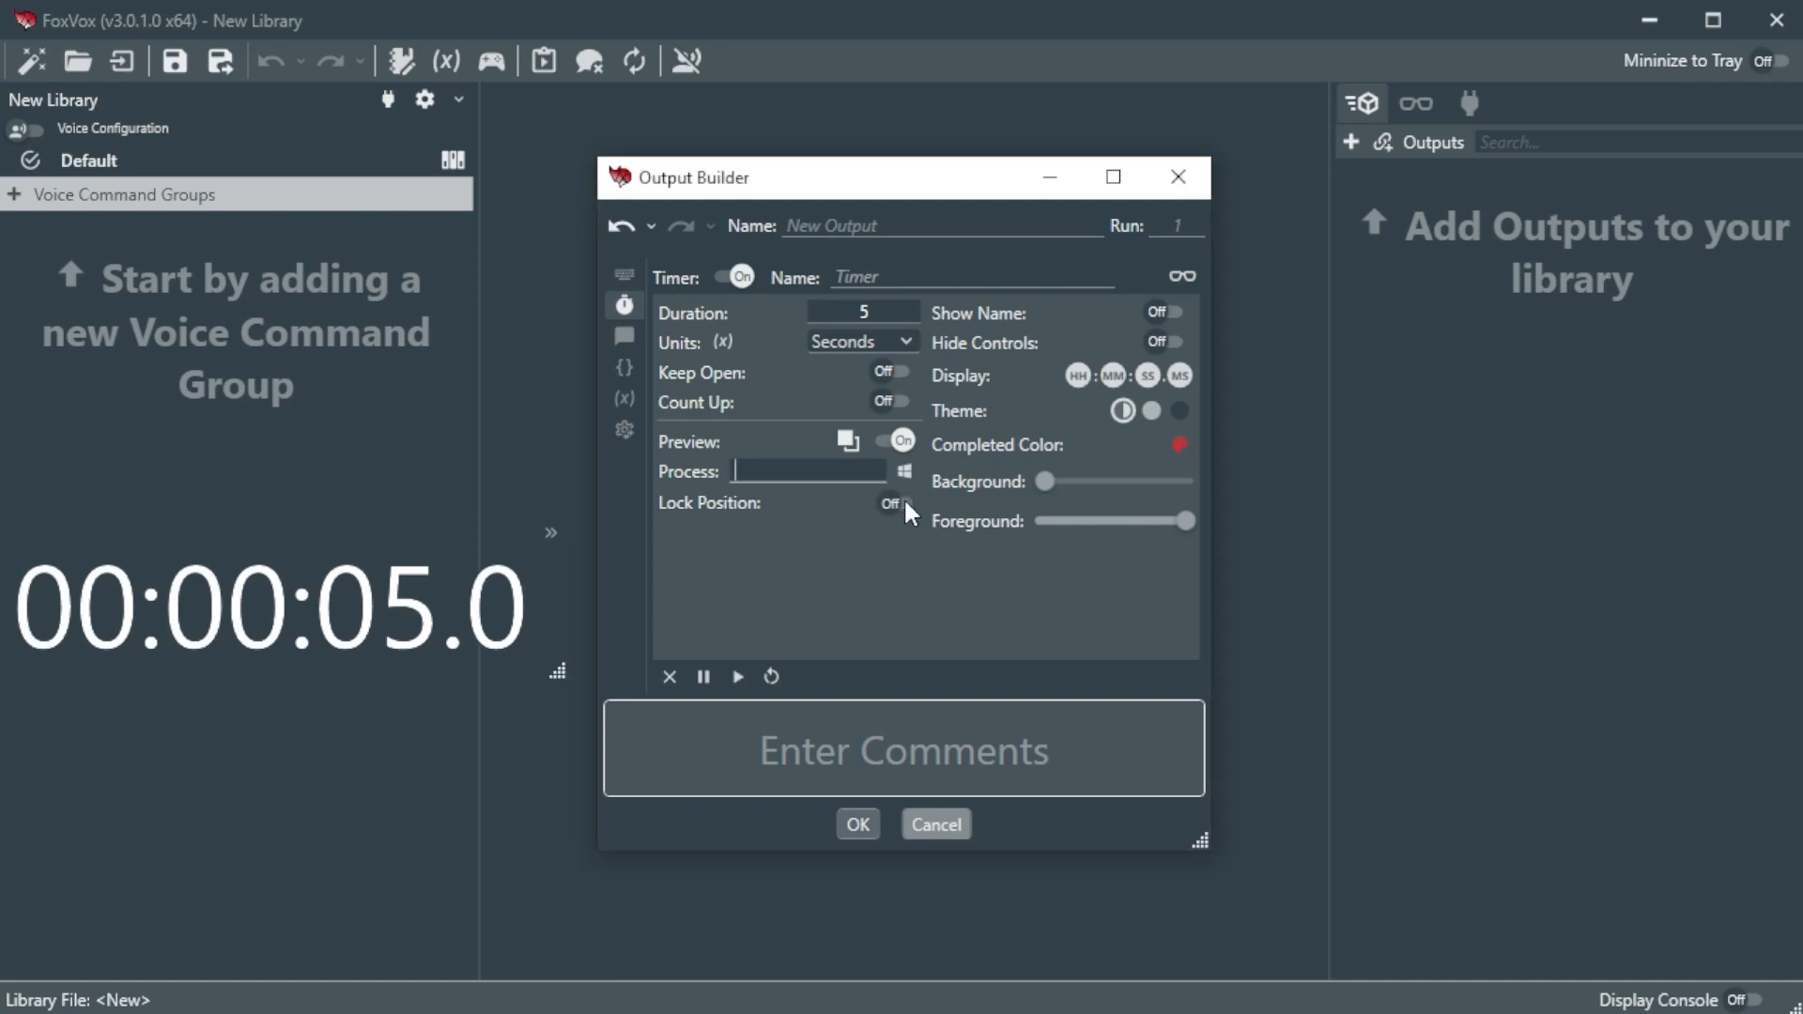
left_click_drag(473, 597, 479, 769)
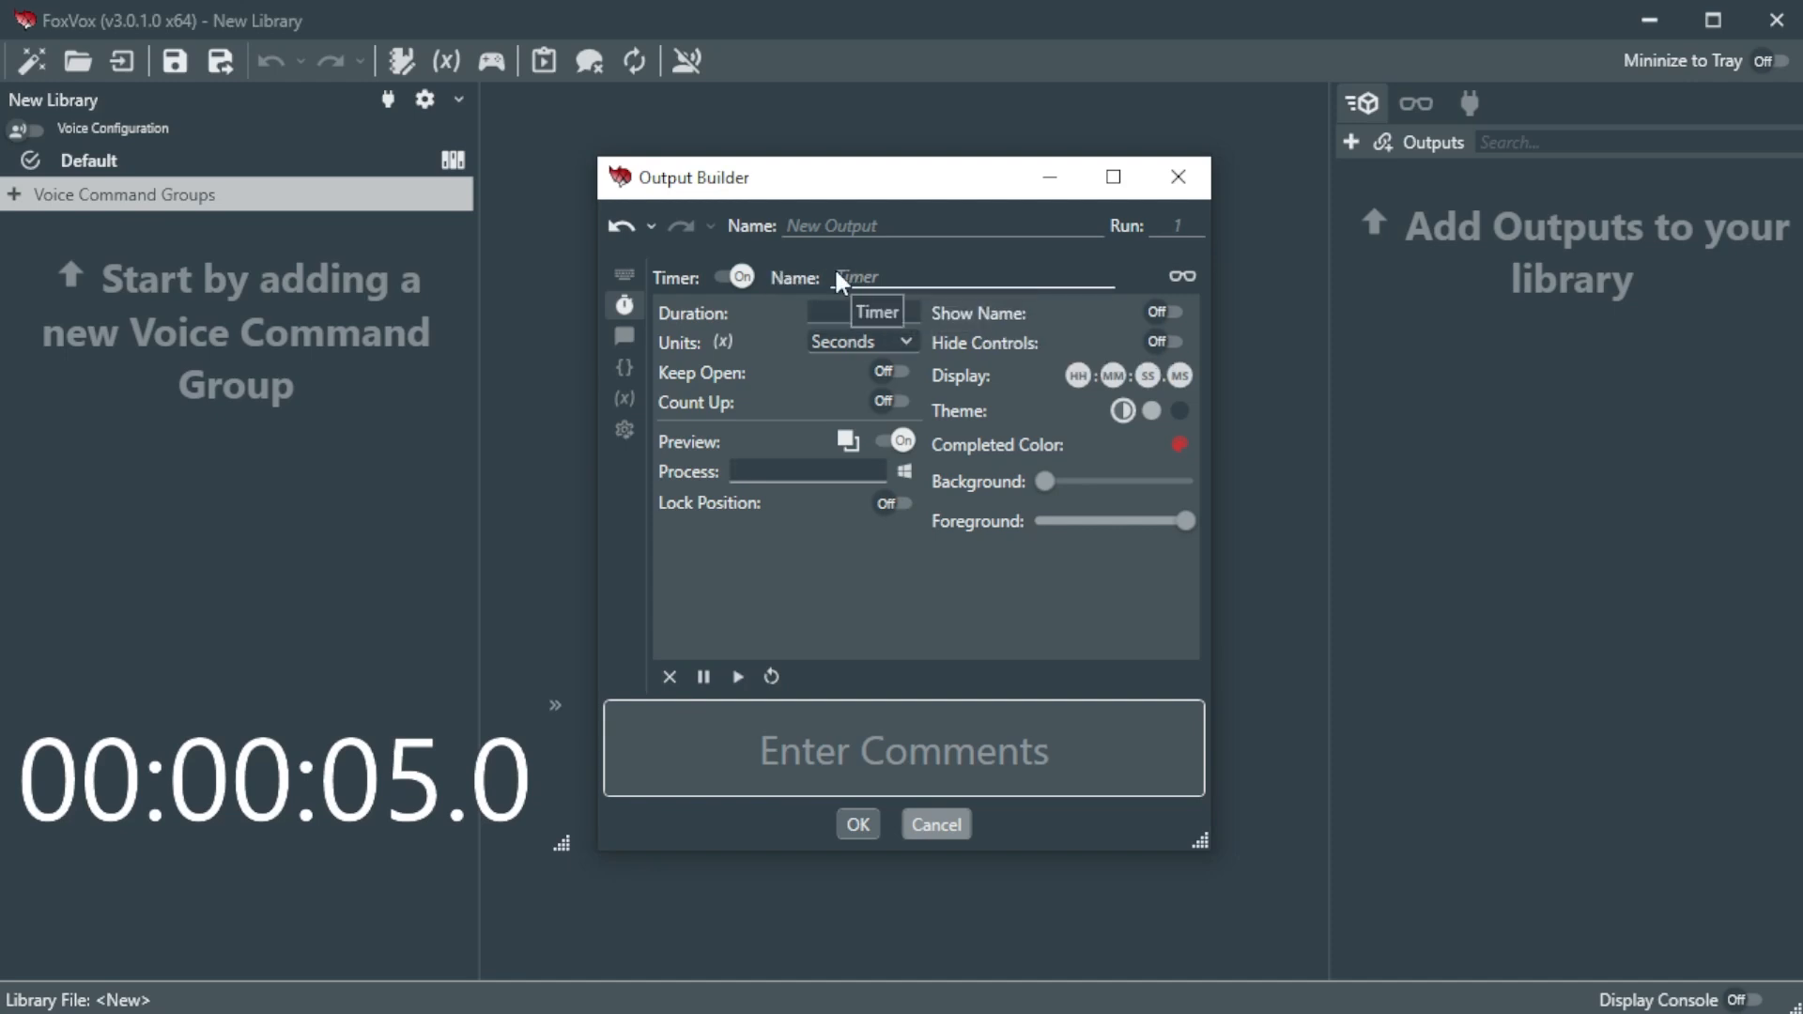
Step: Turn on Show Name for the timer and check the pause, resume, reset and close controls on its preview
left_click(1155, 310)
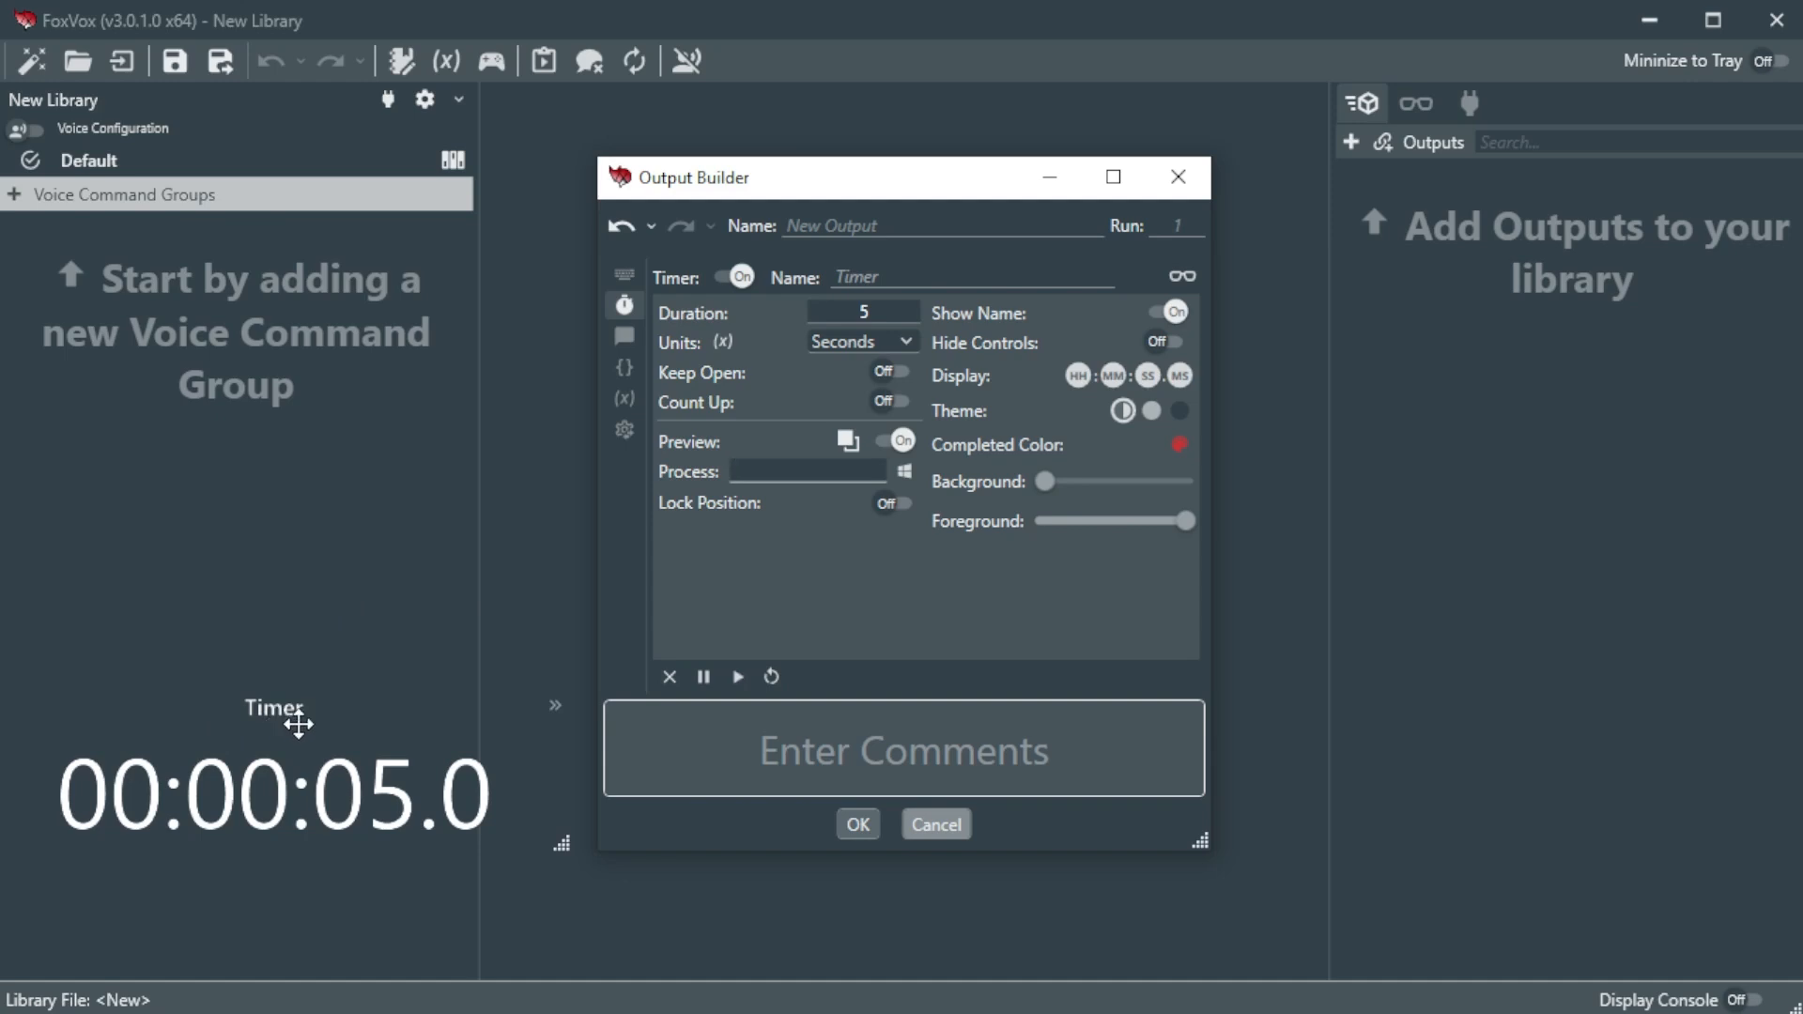
left_click(555, 706)
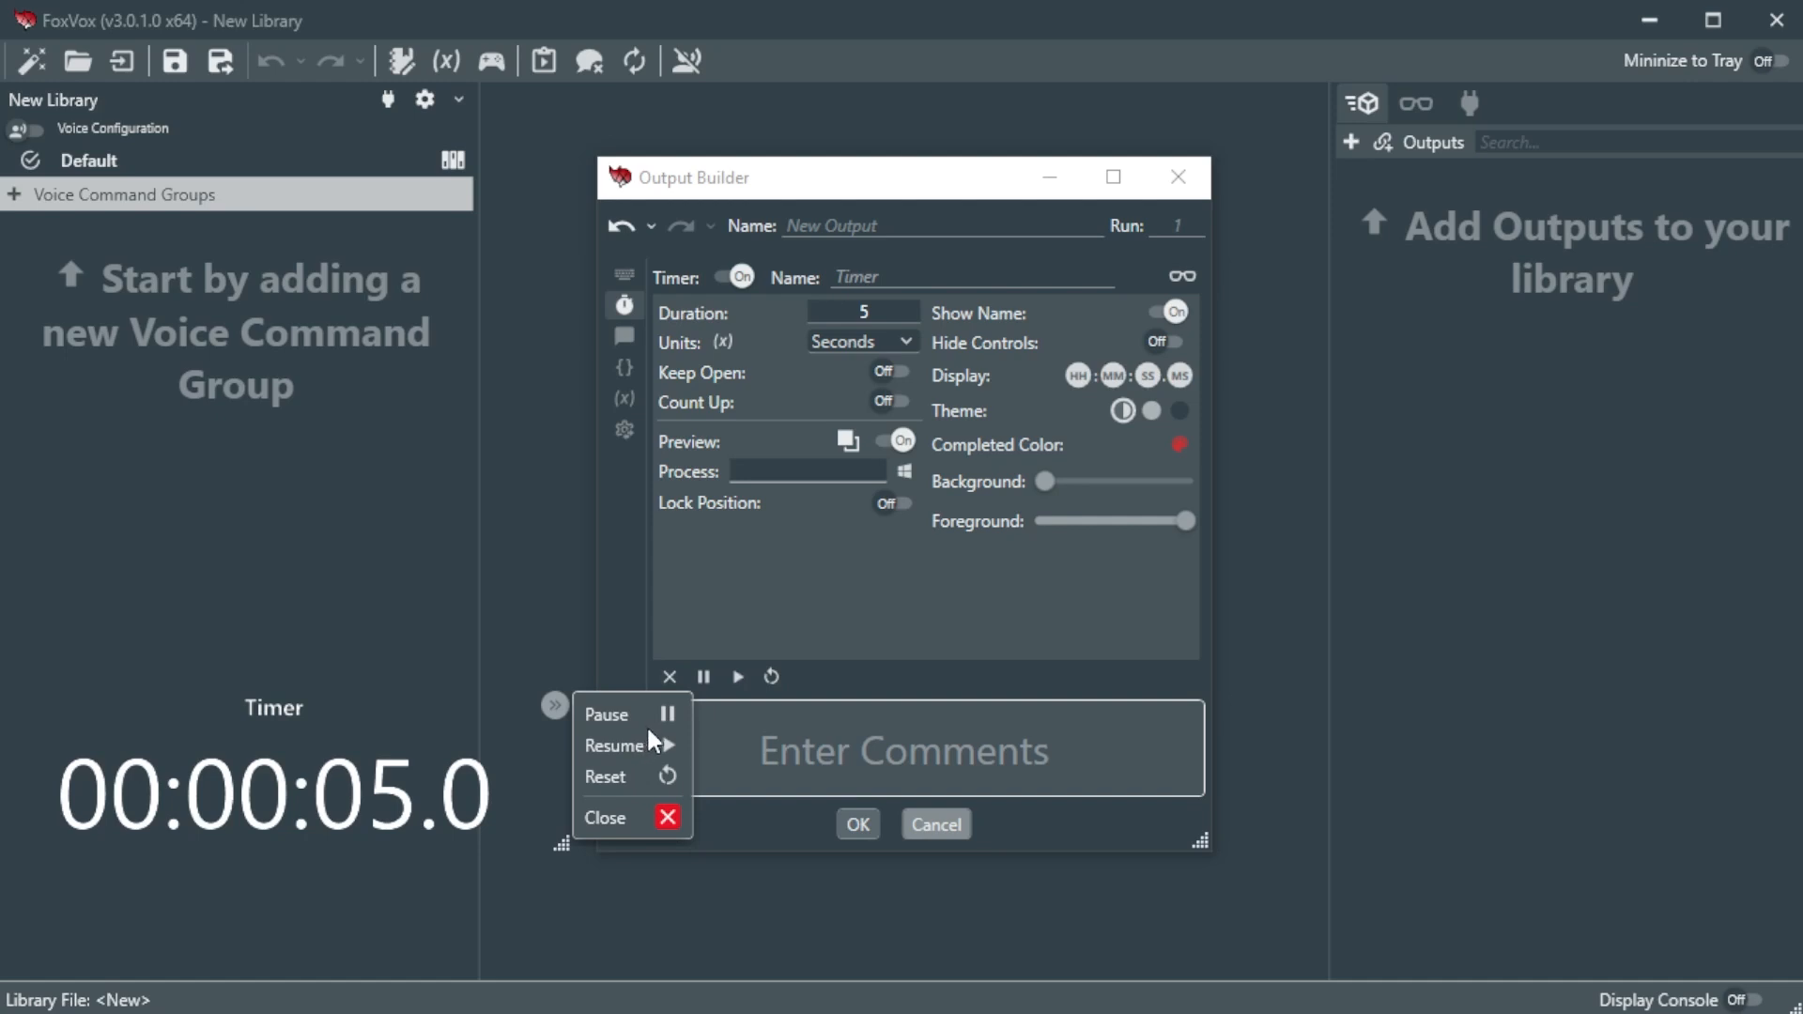
left_click(808, 624)
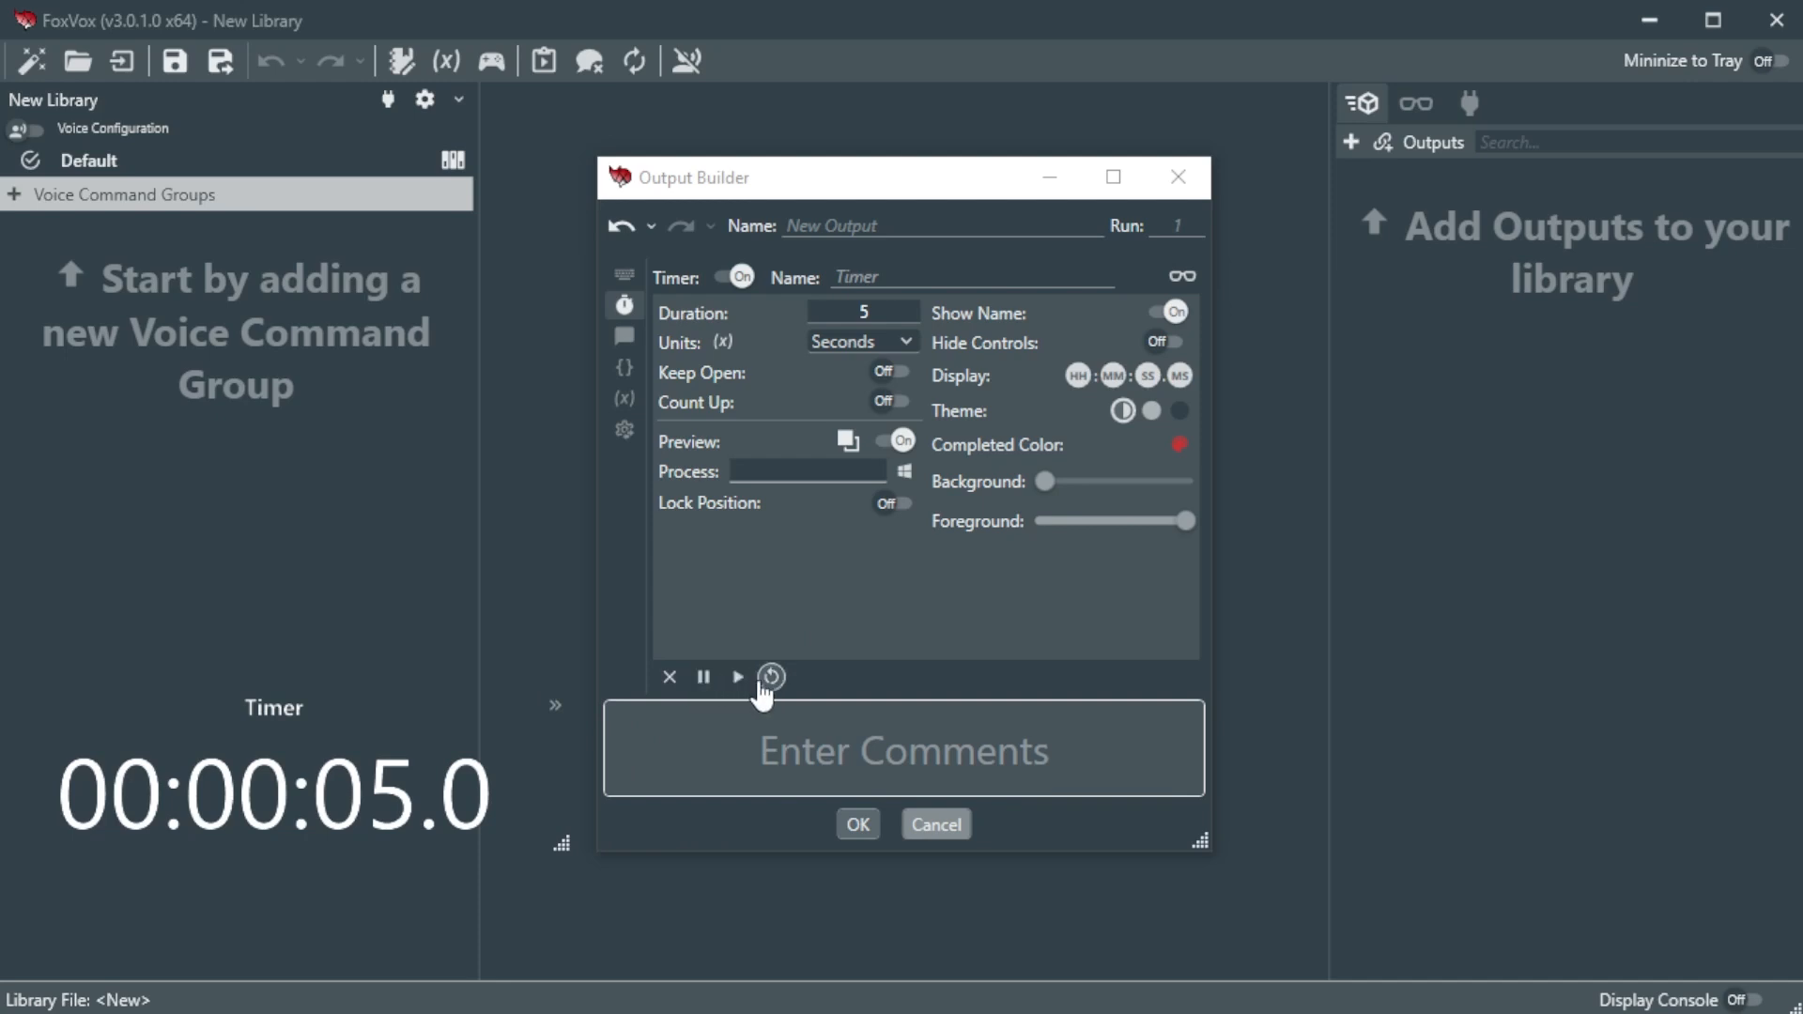
Step: Turn the timer off, test the action that closes open timers, deselect it, and turn the timer and its preview on again
left_click(735, 277)
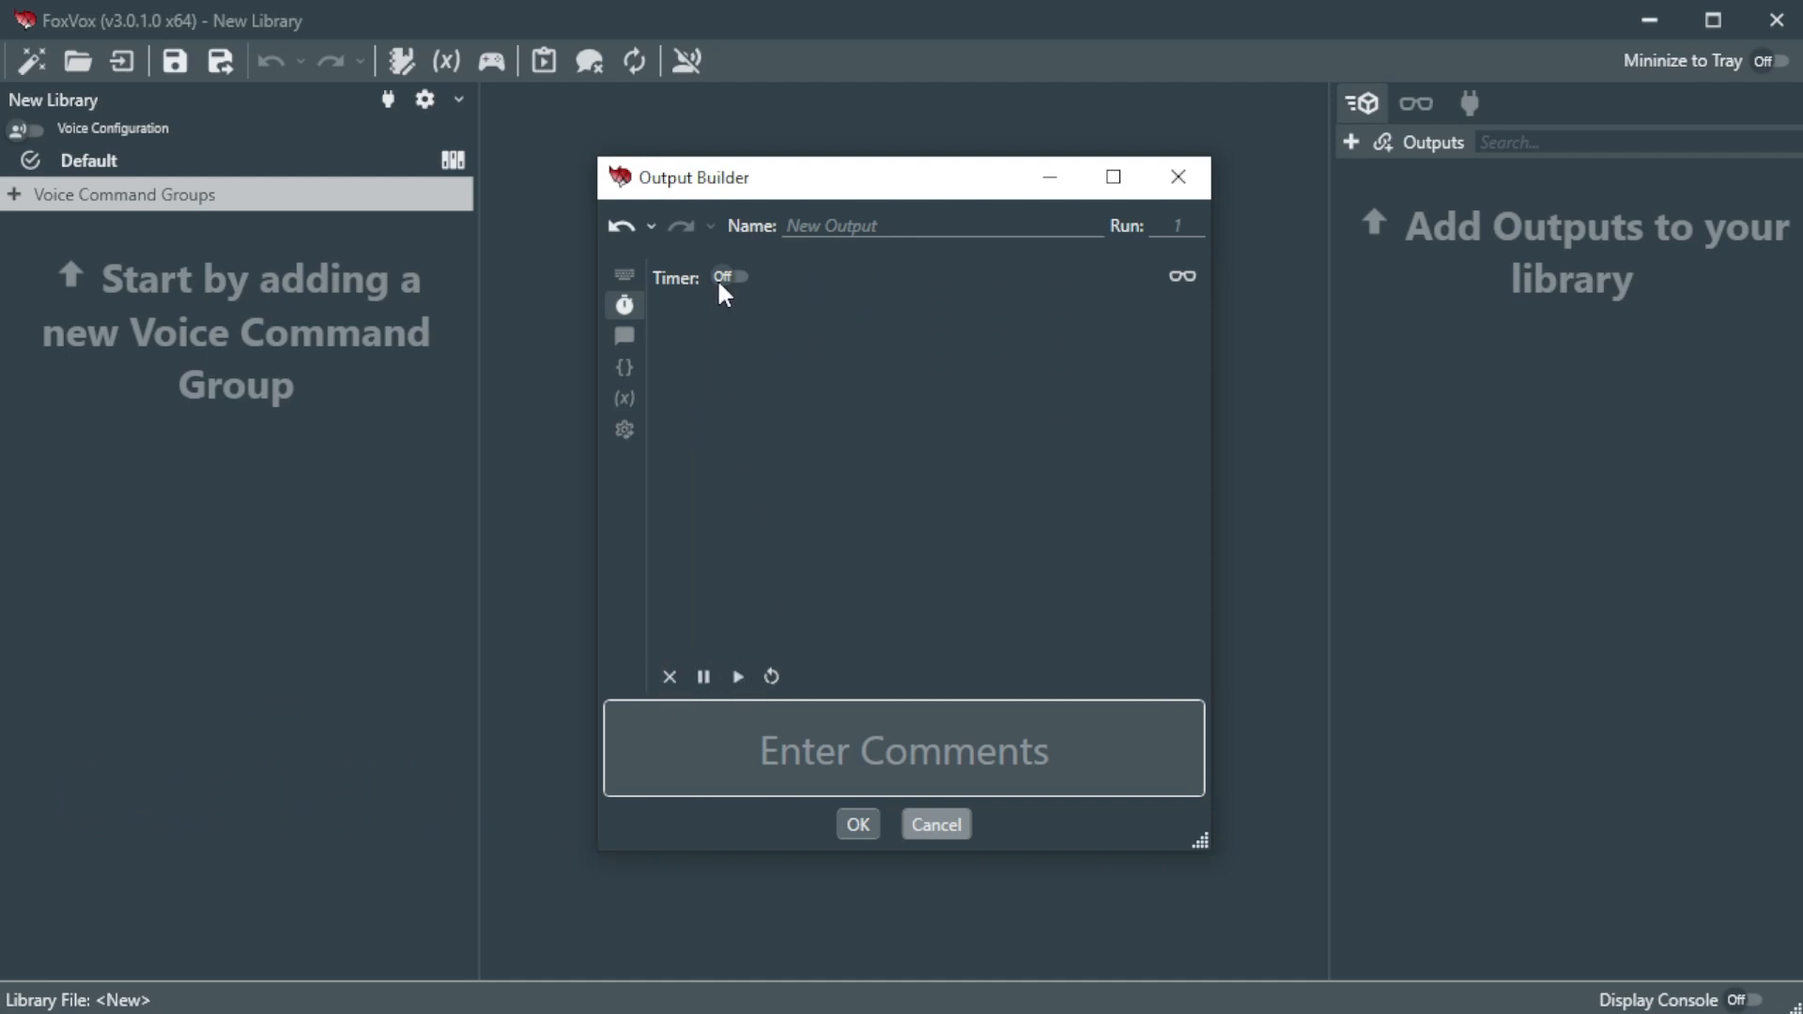
left_click(669, 676)
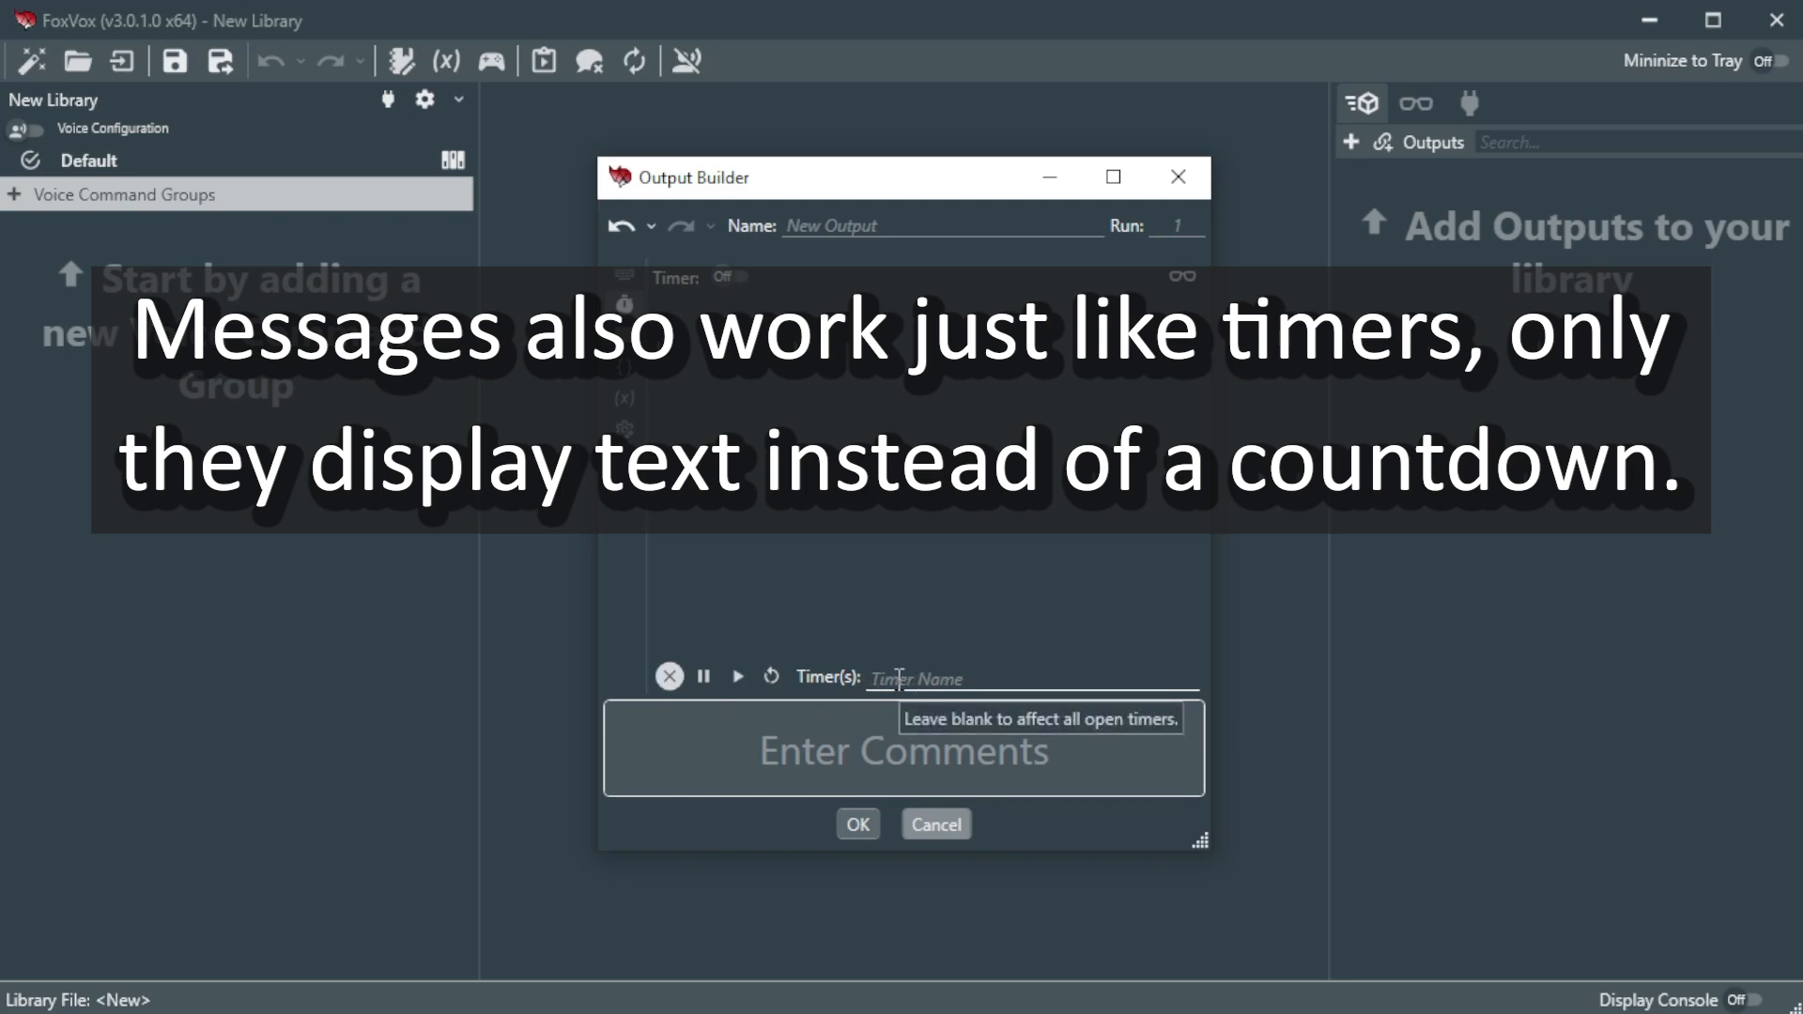
left_click(668, 677)
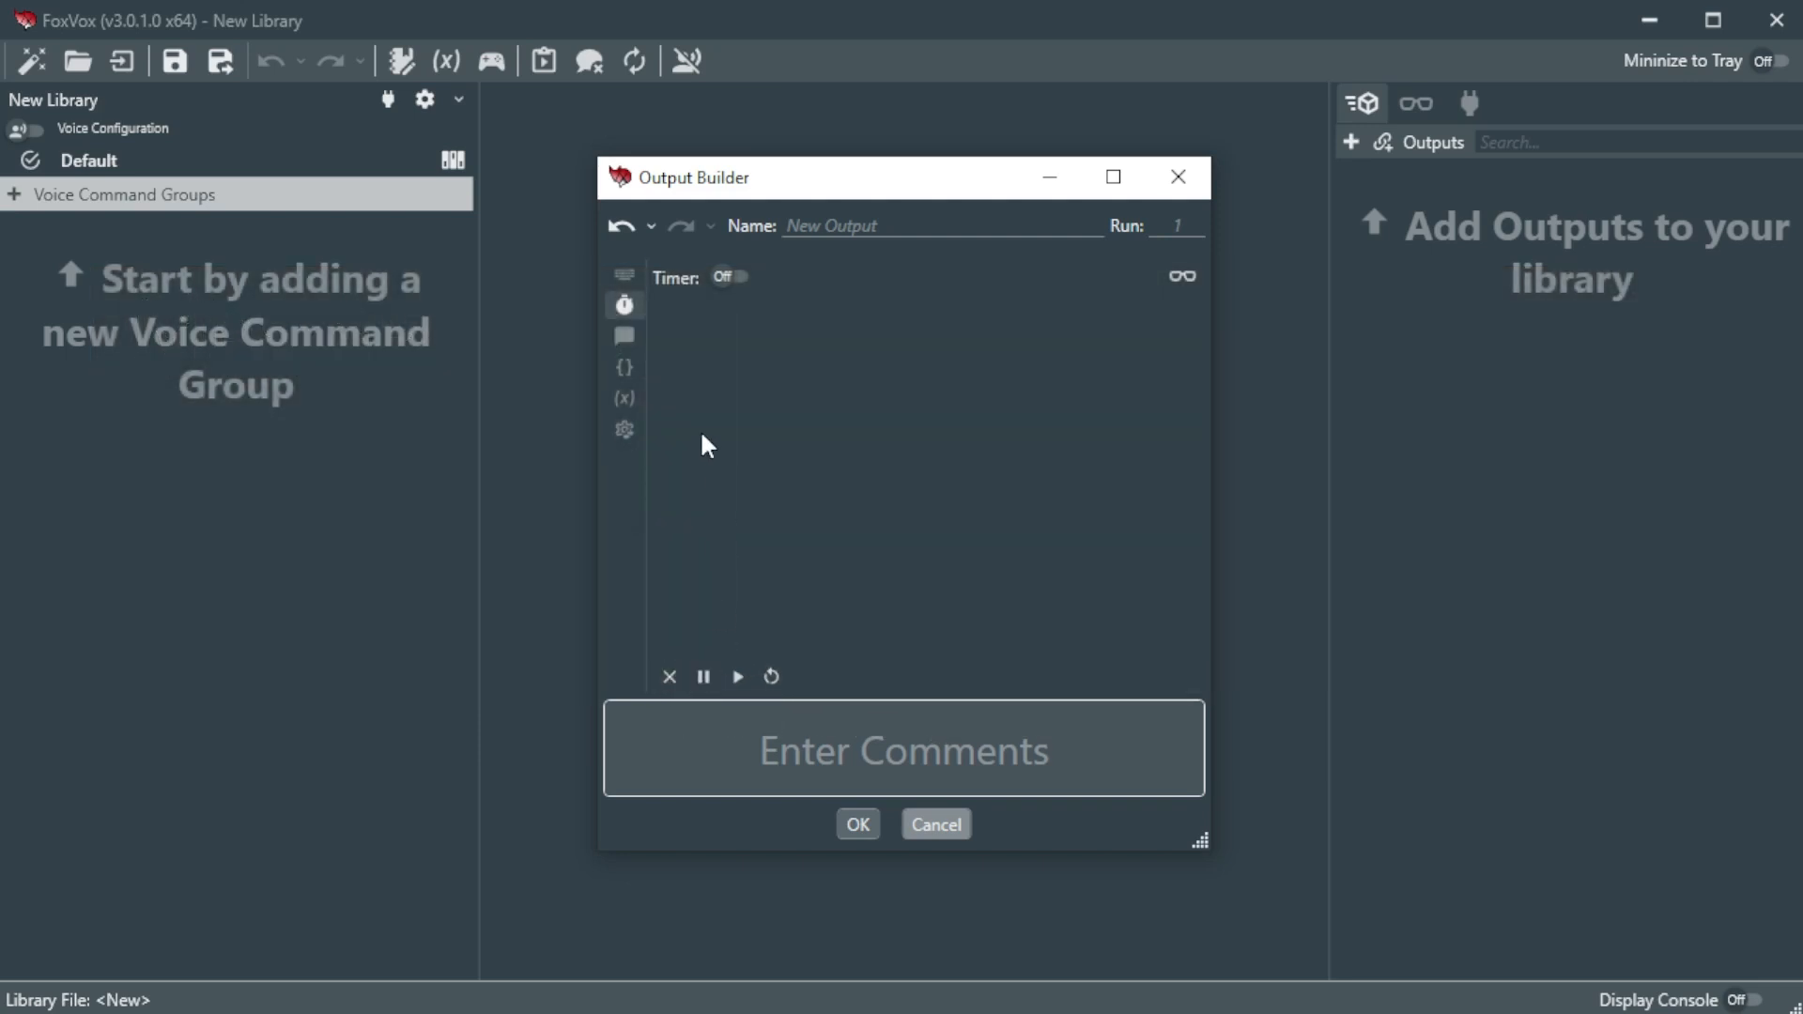
left_click(729, 277)
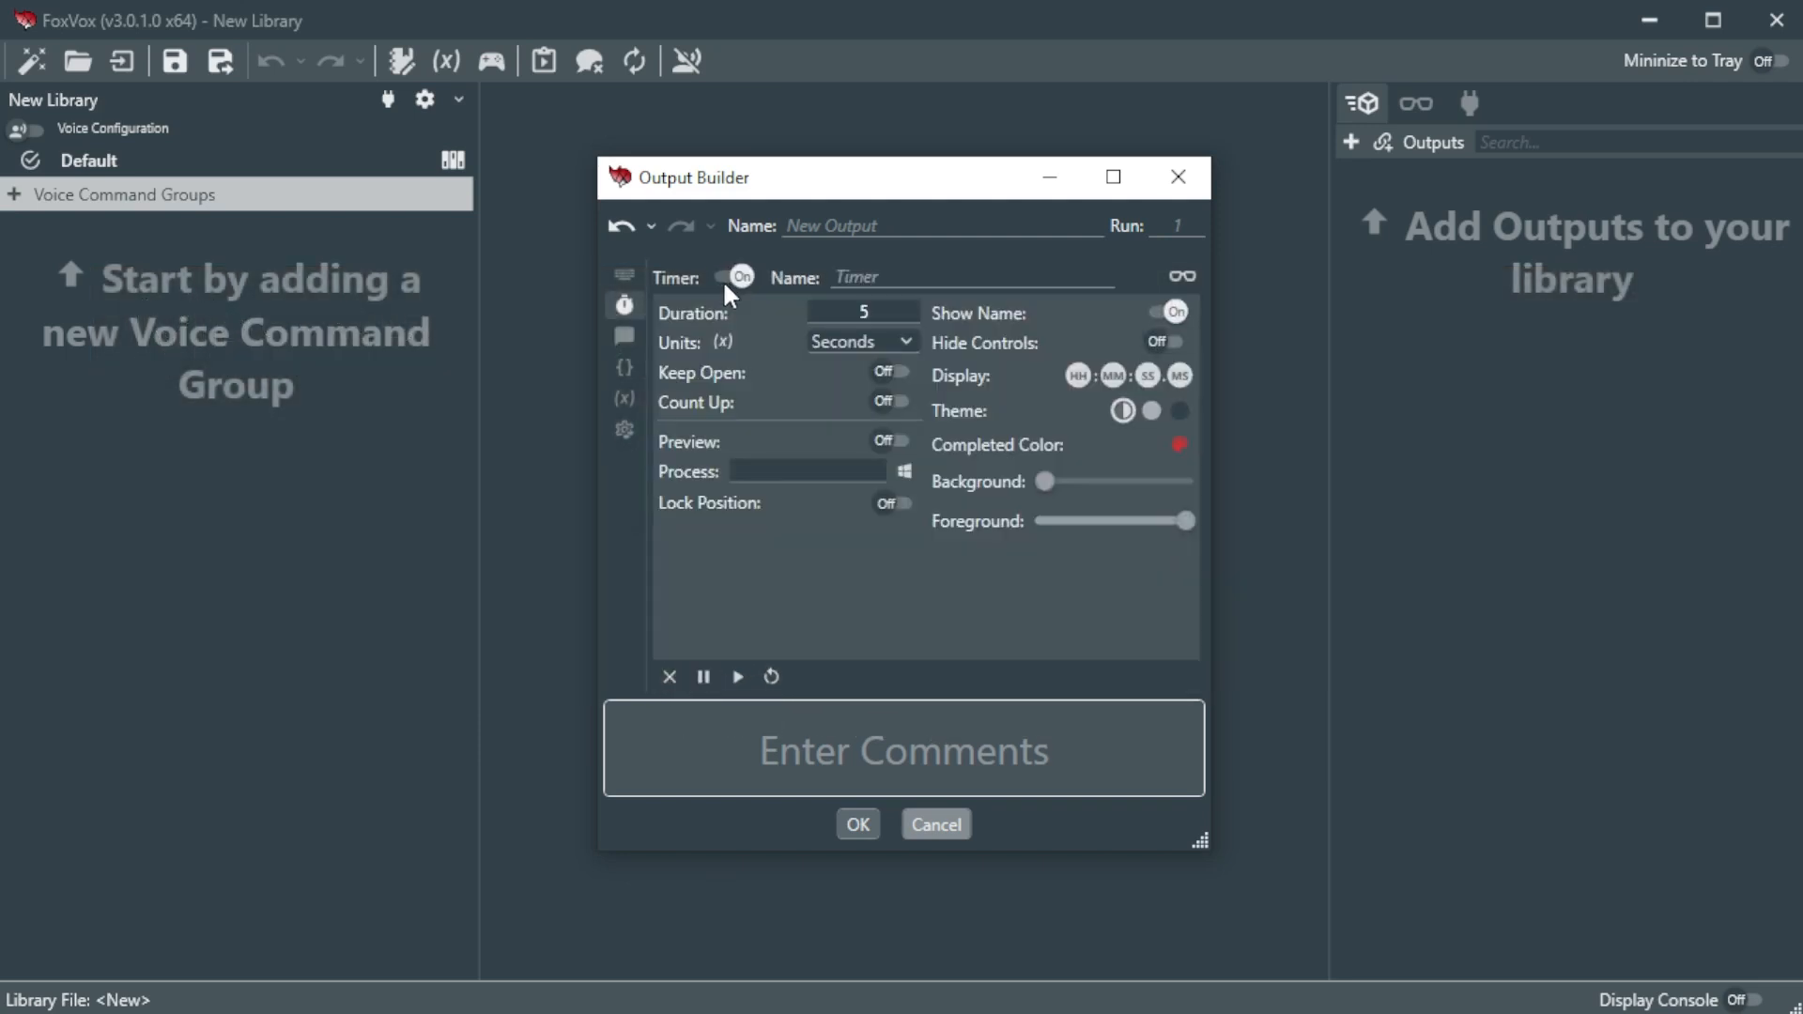
left_click(900, 442)
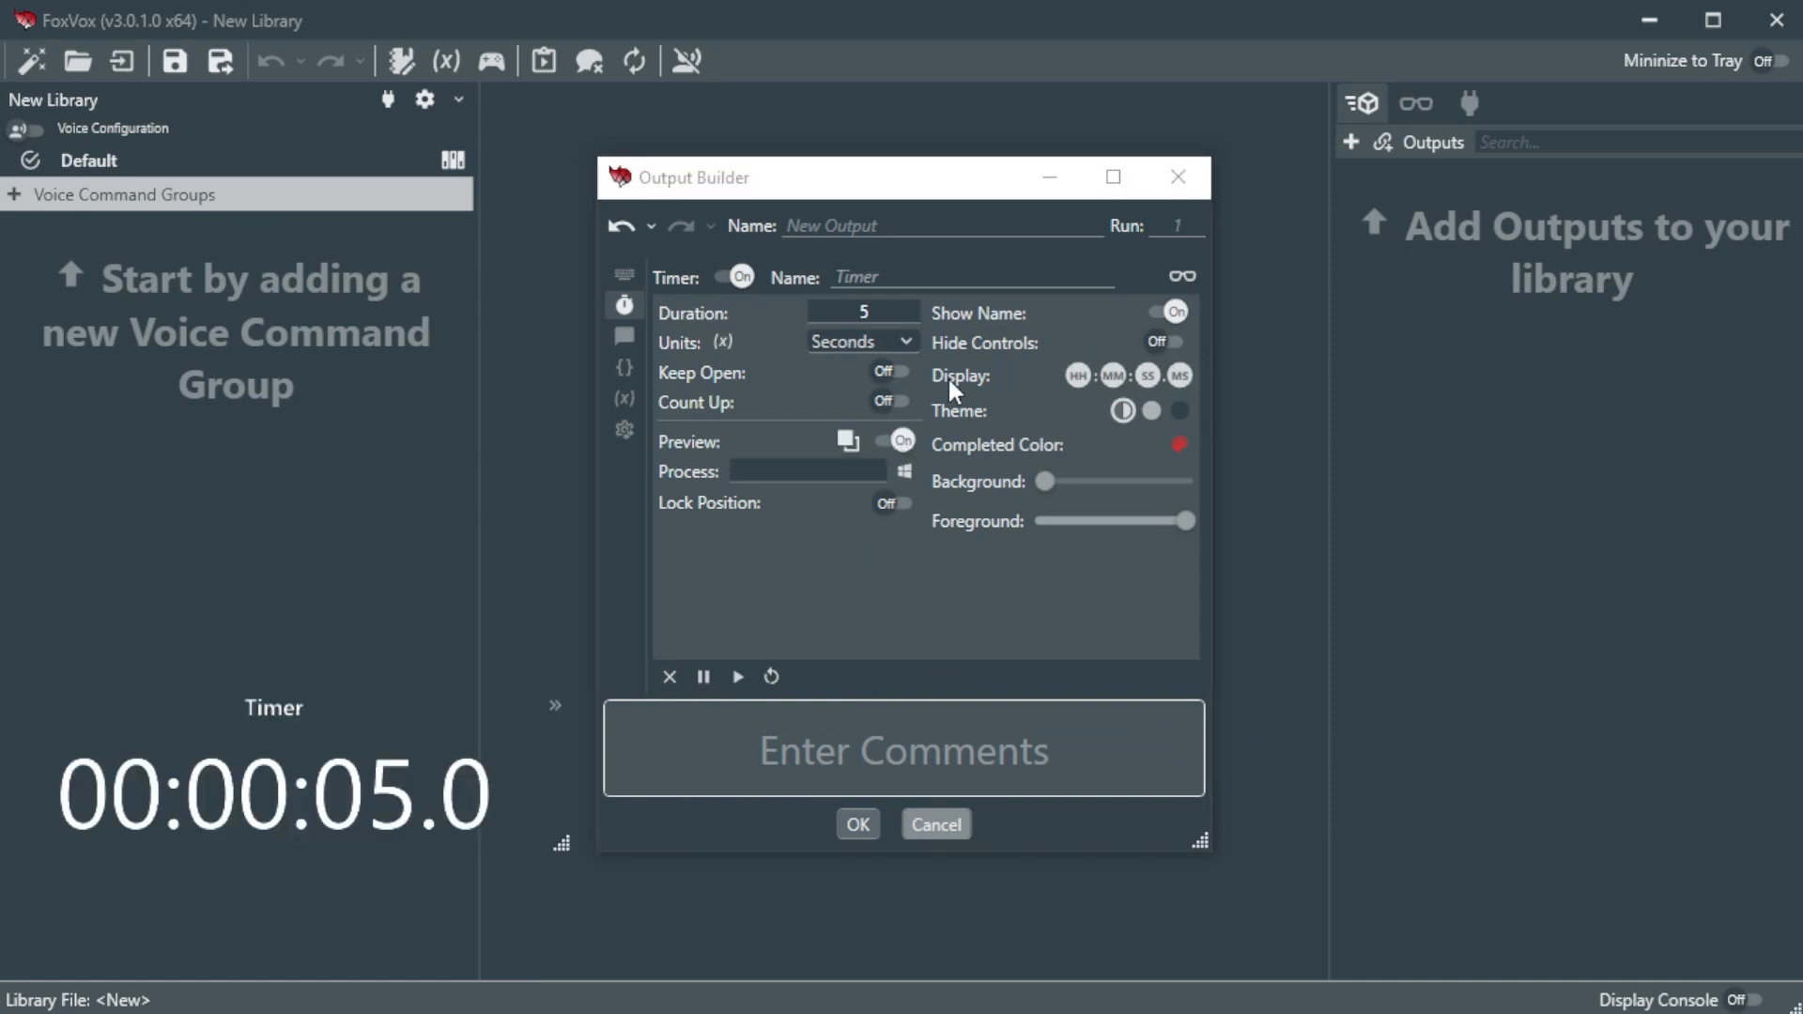
Step: Test Hide Controls together with Lock Position on the timer preview, and turn both options off again
left_click(1164, 342)
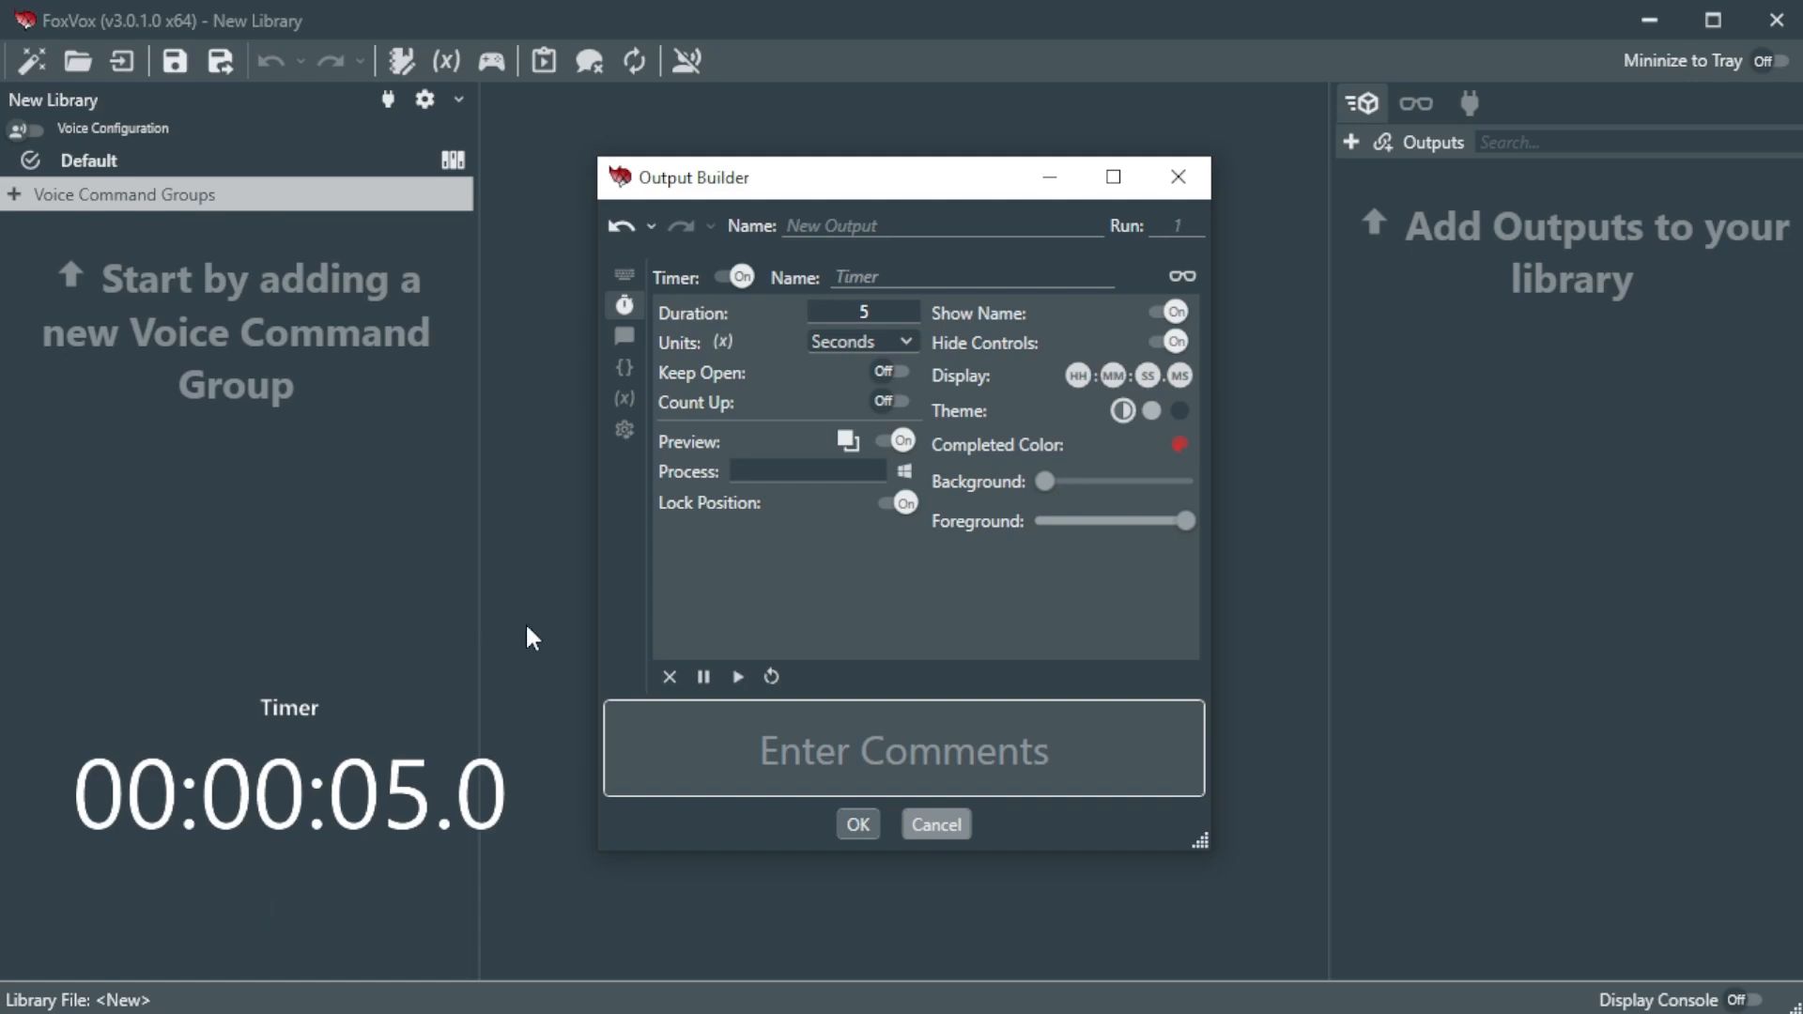
left_click(1169, 343)
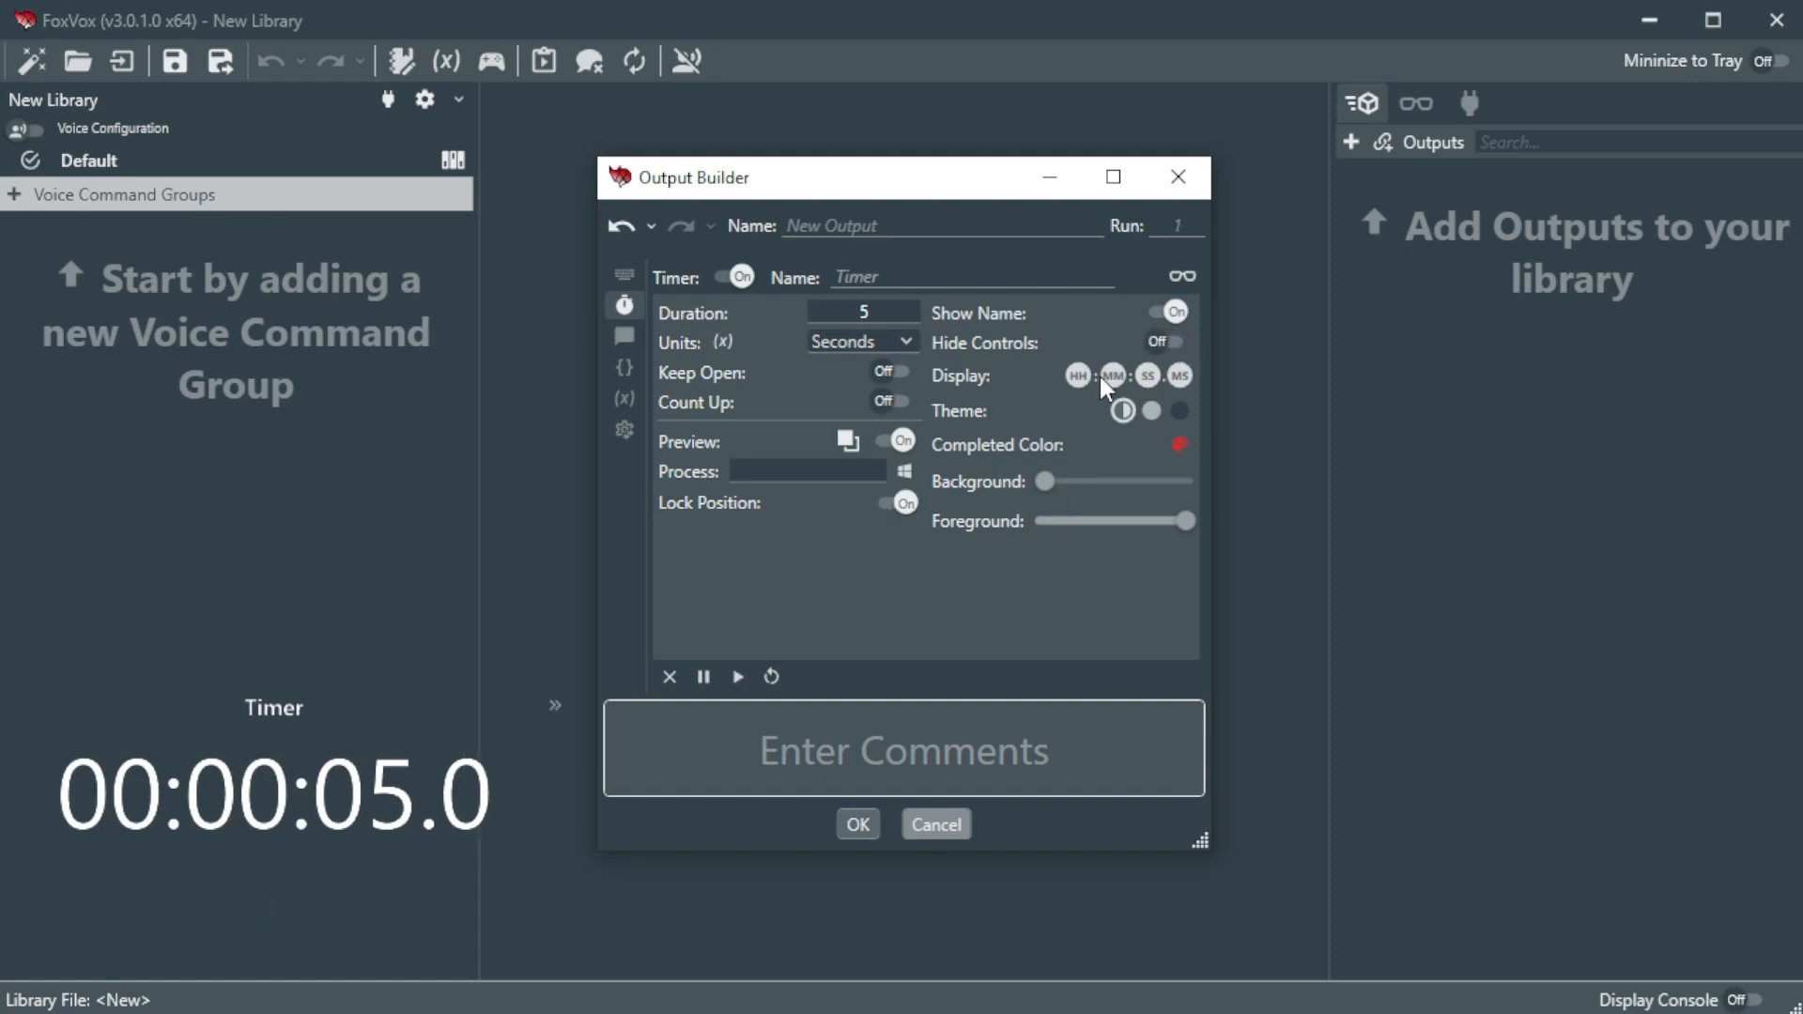
left_click(897, 507)
left_click(1122, 385)
left_click(1119, 385)
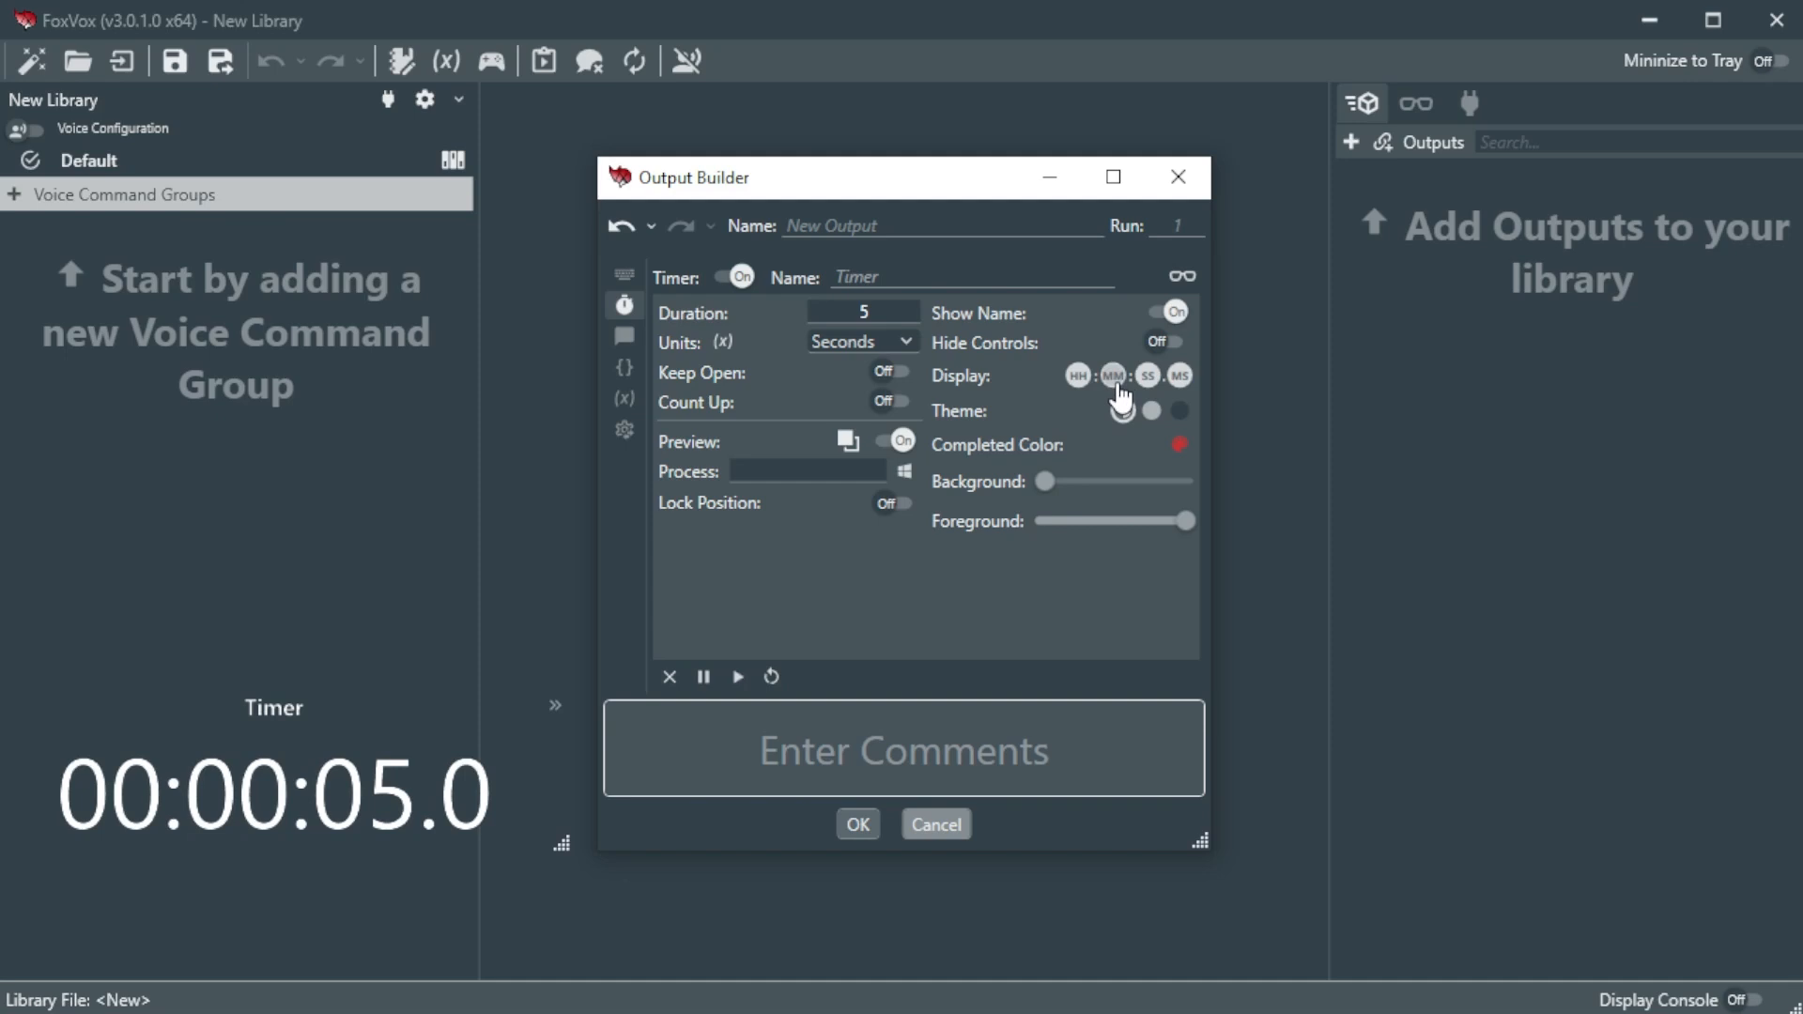
Step: Remove hours and minutes from the timer display, move the preview lower on the screen and bring back the Output Builder
left_click(1078, 376)
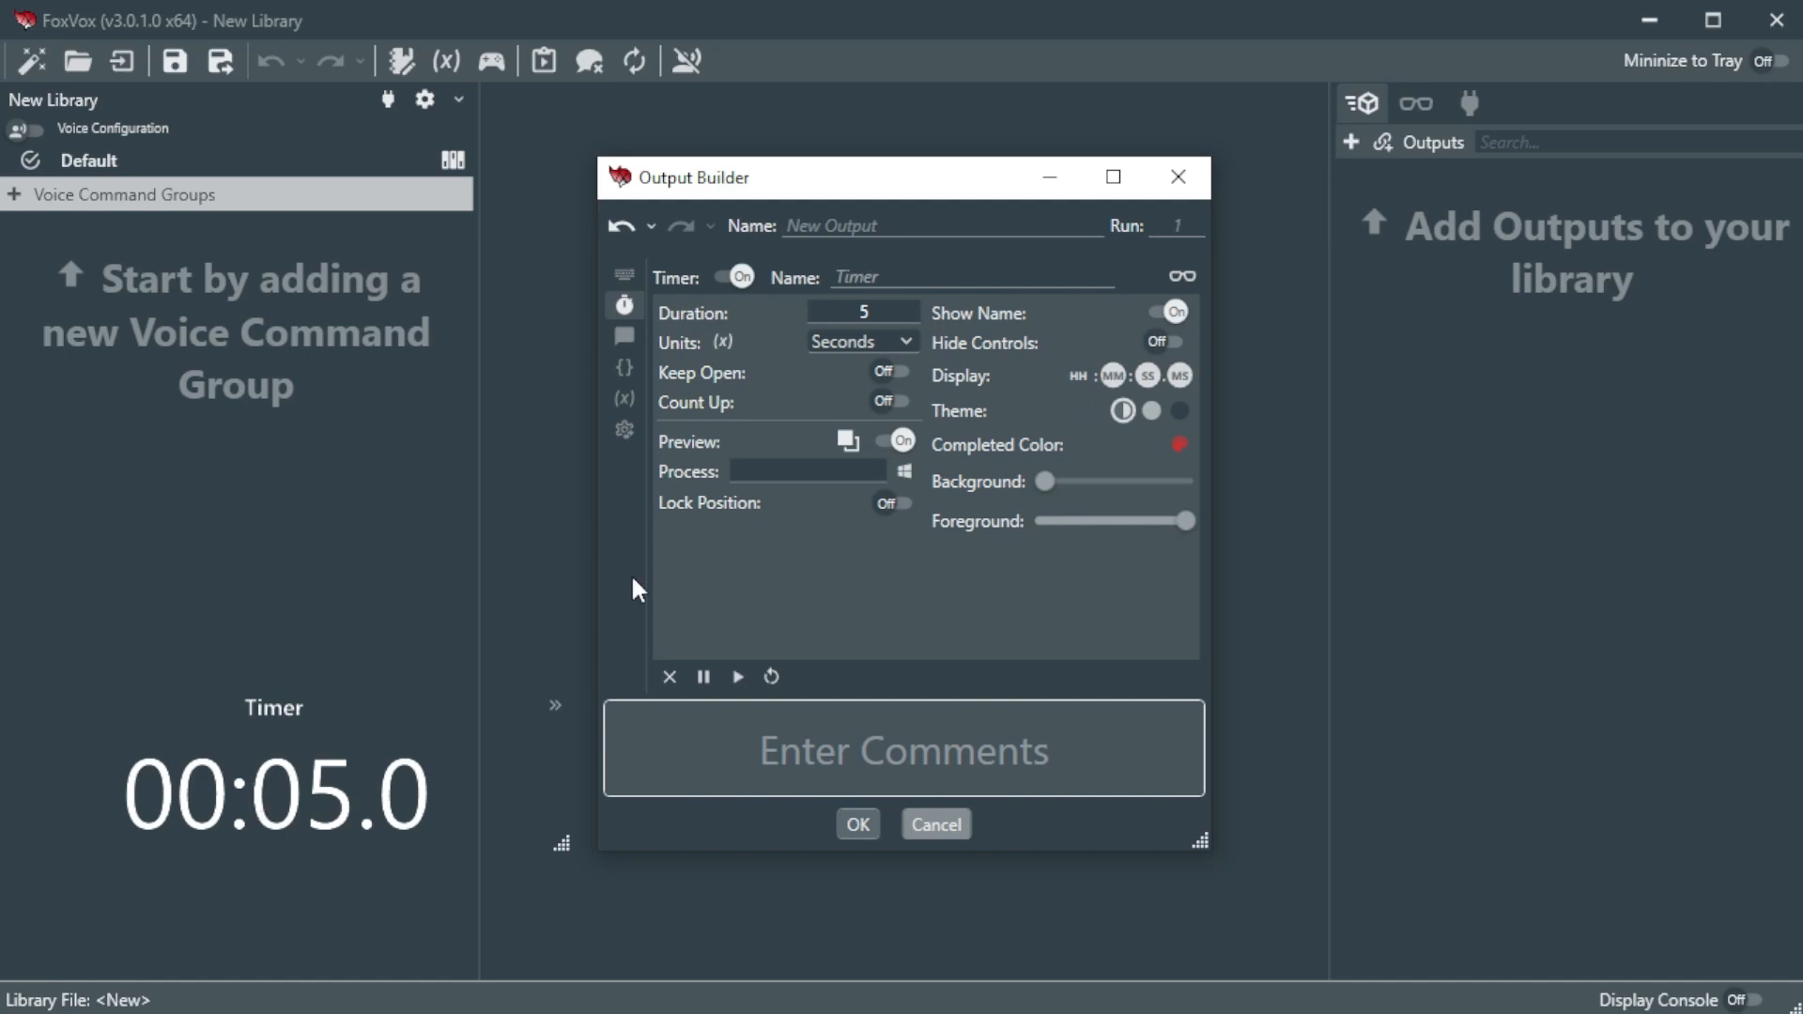
left_click(1113, 376)
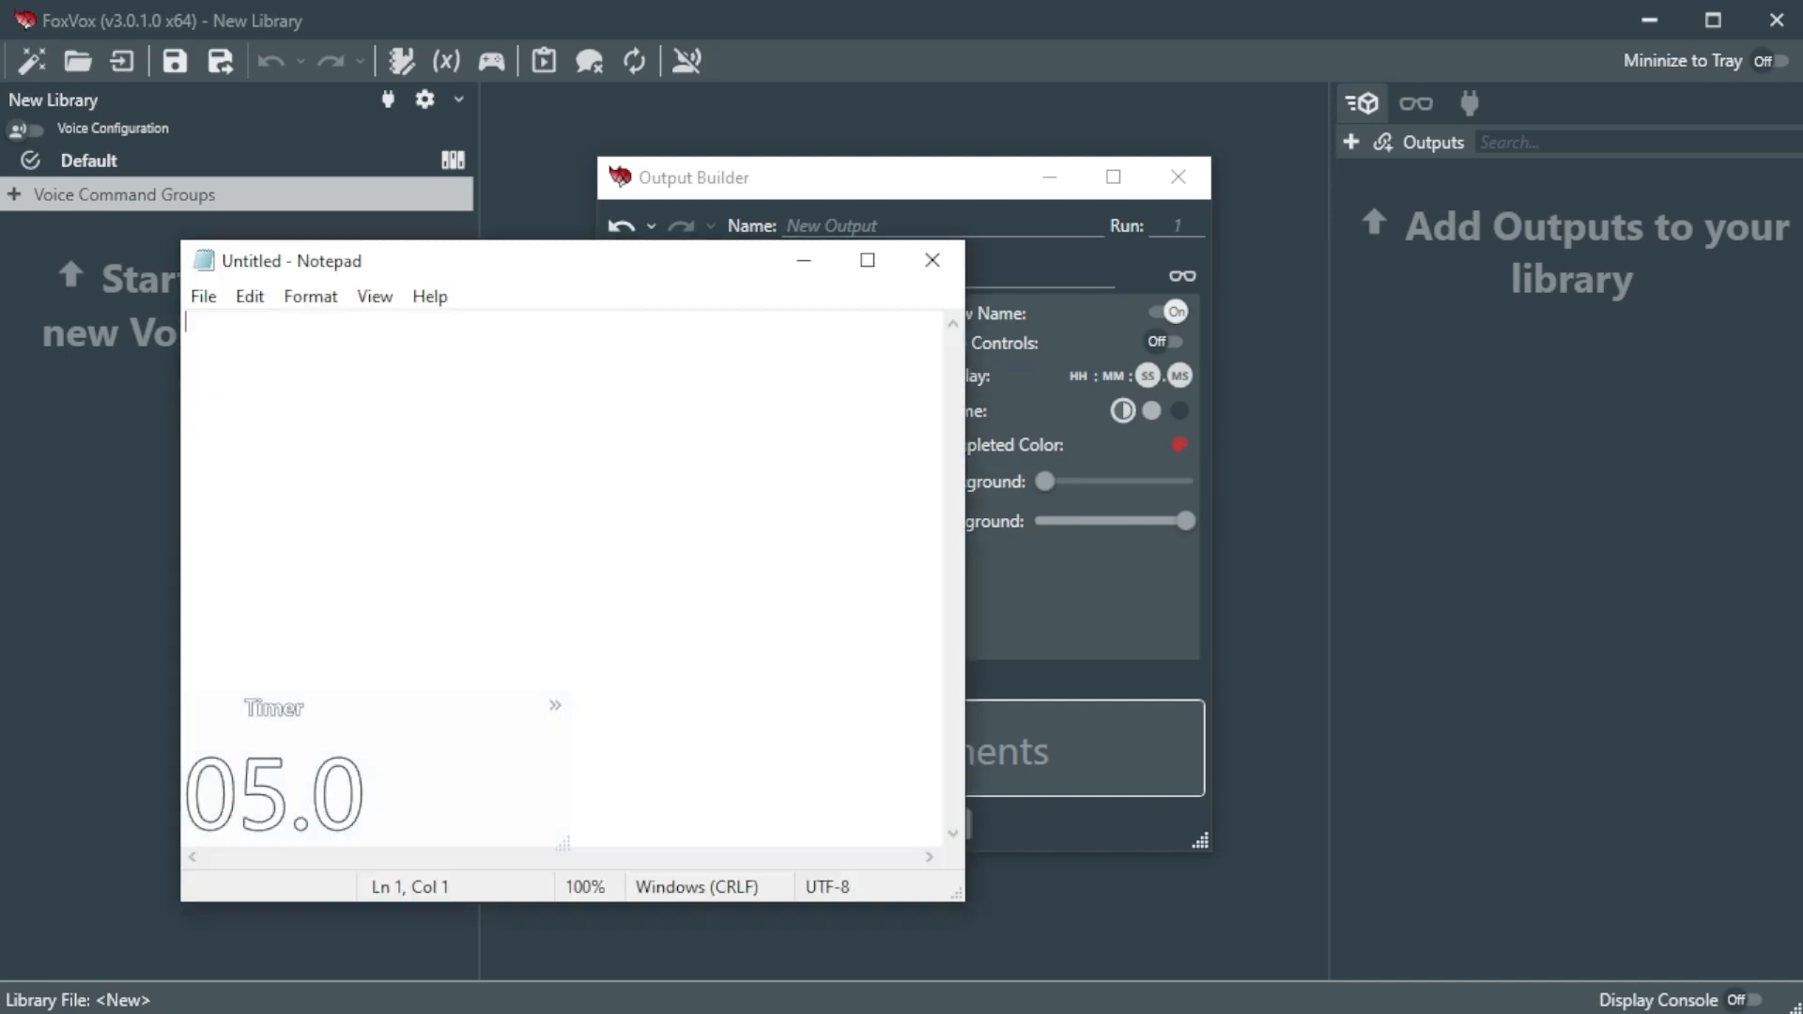
left_click_drag(271, 763, 165, 805)
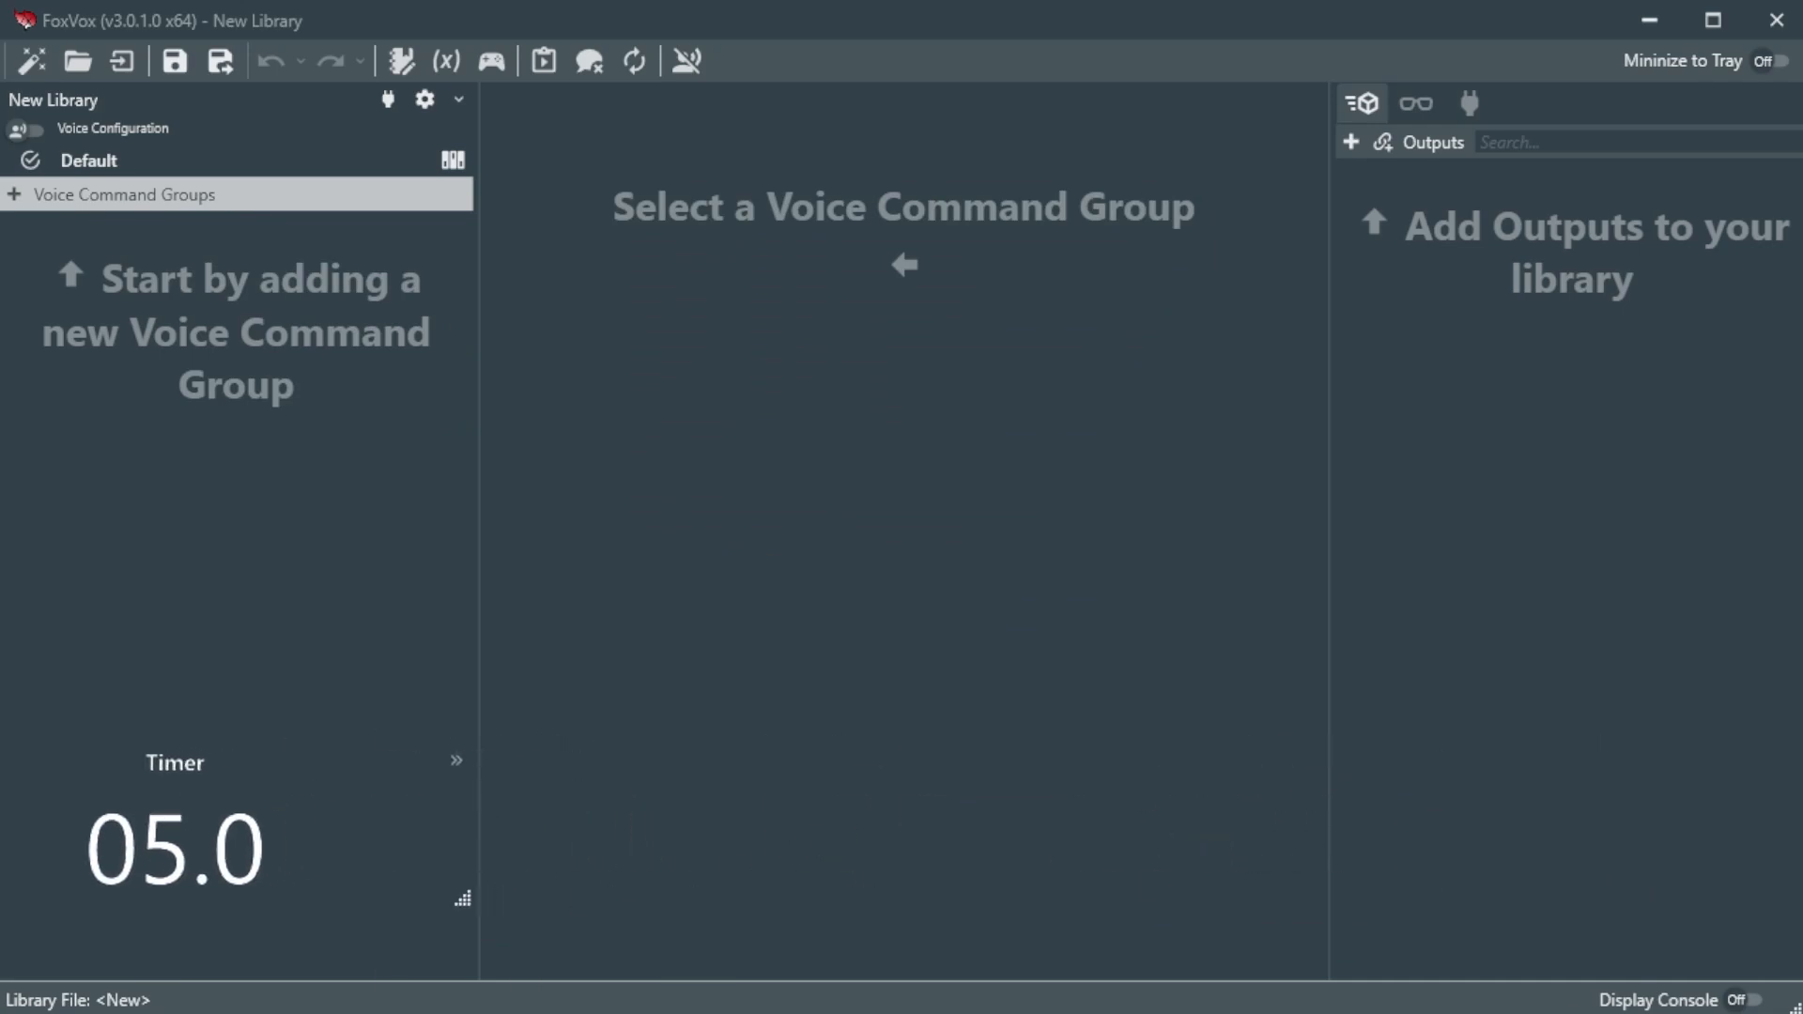
left_click(612, 1012)
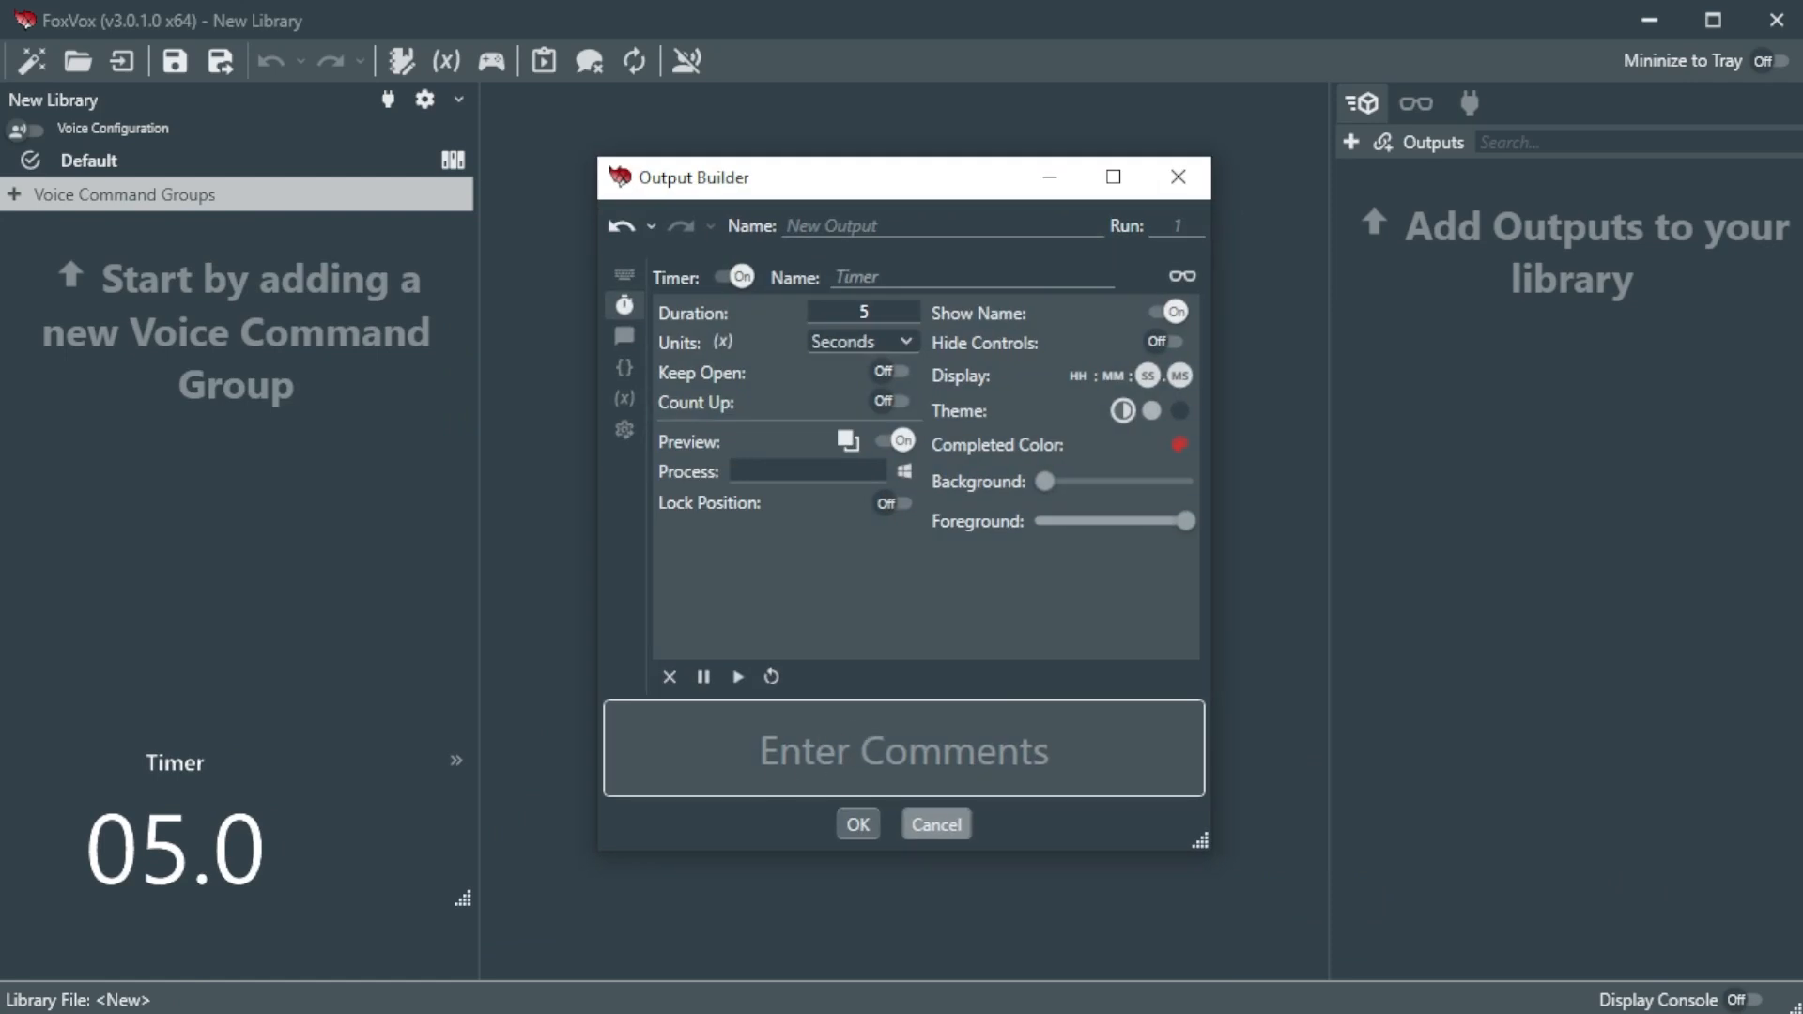
Step: Try the solid light-circle theme with the preview over Notepad, return to the half-circle theme, and move the preview off again
left_click(657, 1012)
left_click(1066, 564)
left_click(1151, 410)
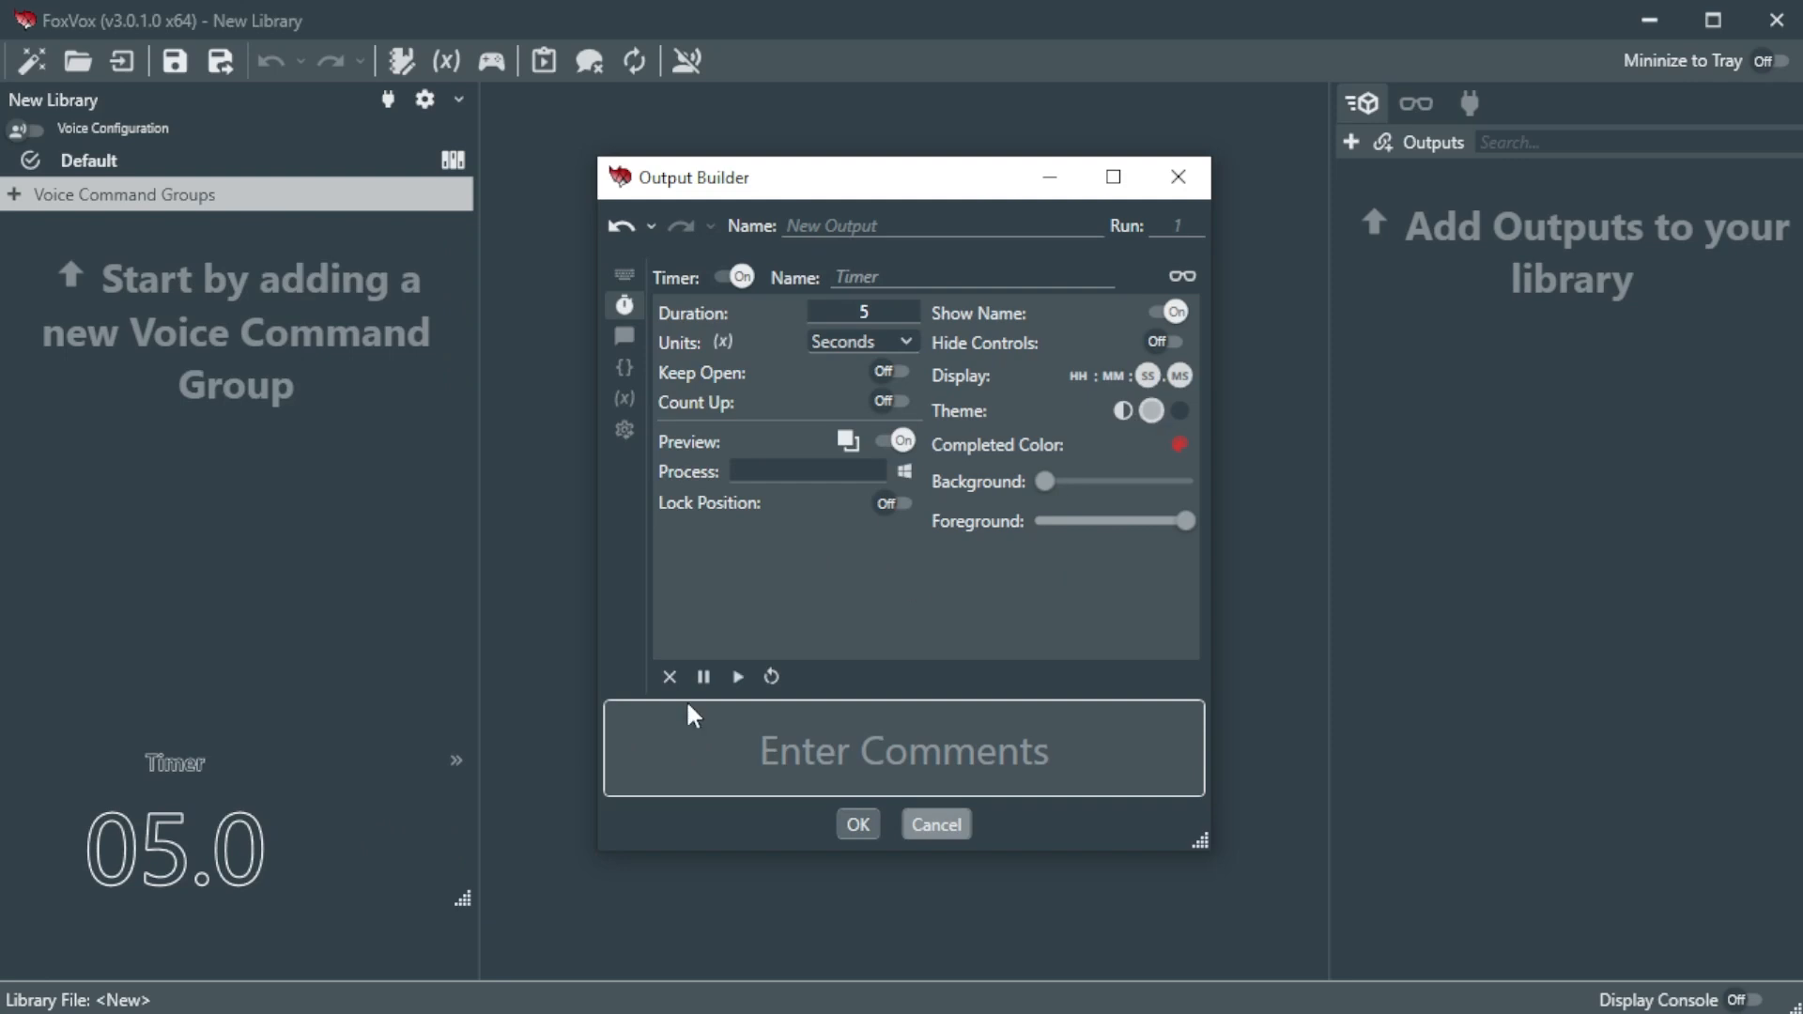
left_click(657, 1012)
left_click_drag(149, 849, 368, 652)
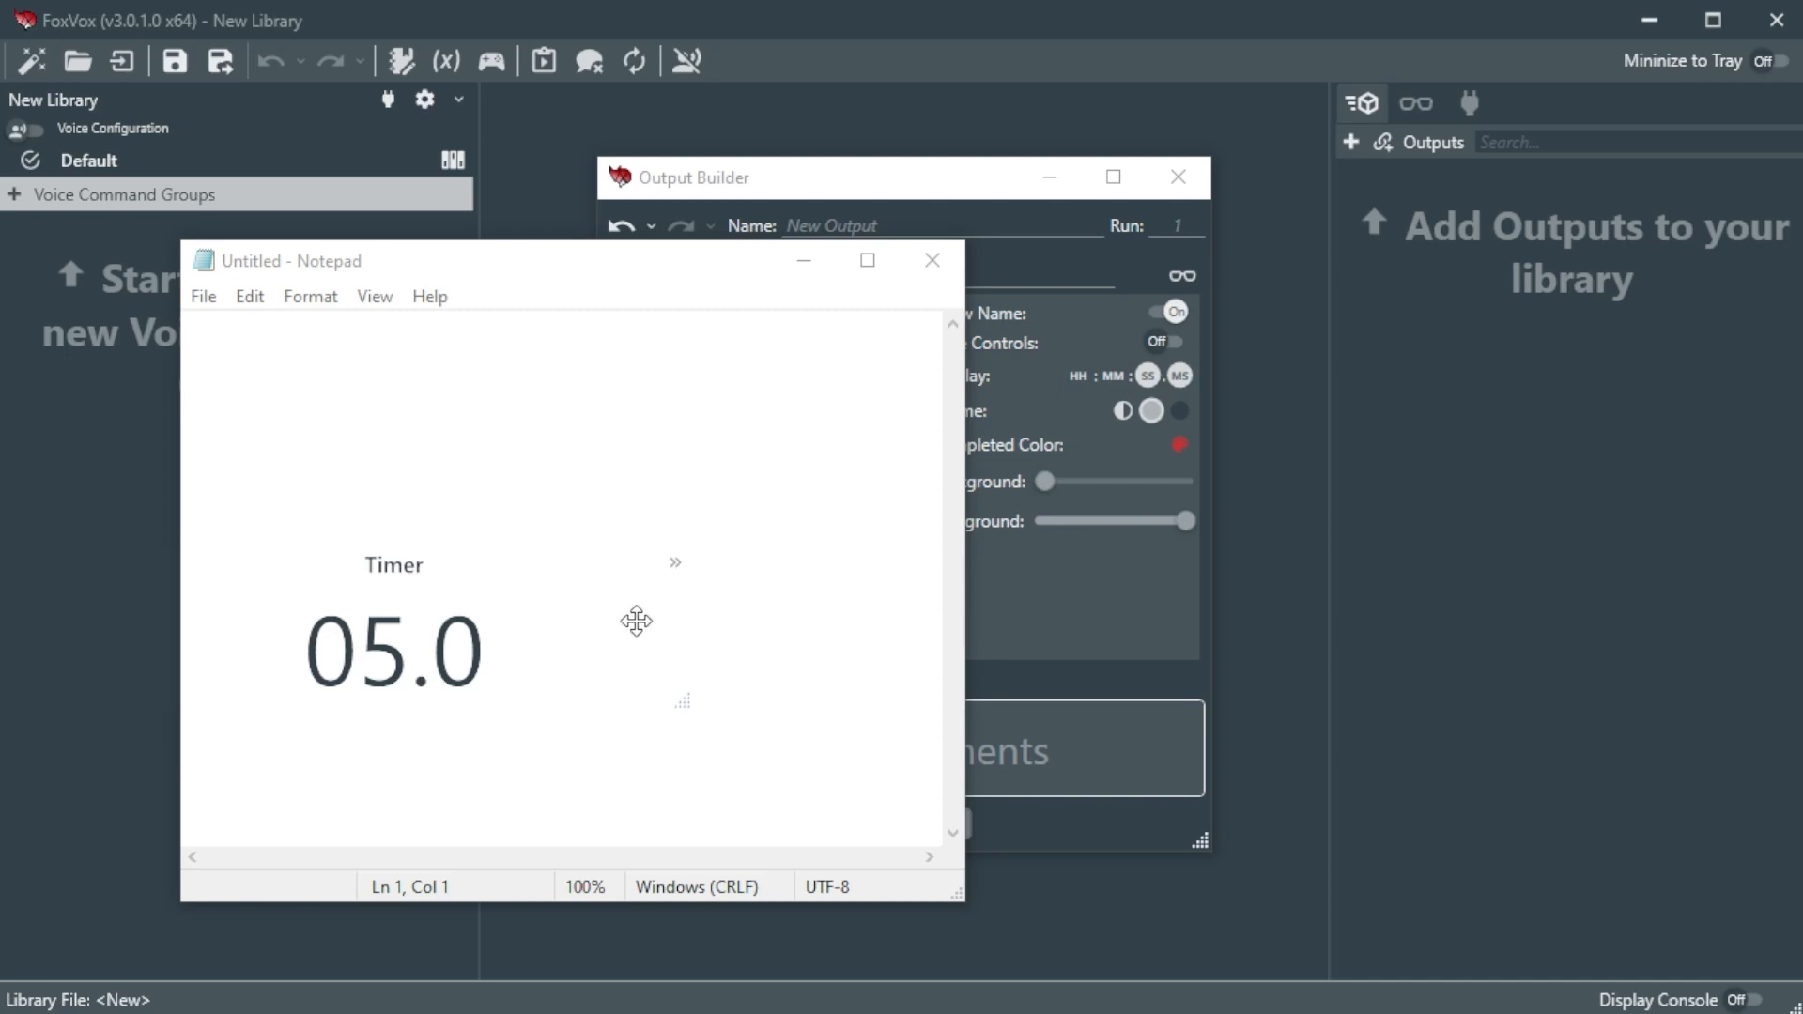
left_click(1123, 410)
left_click_drag(424, 647, 246, 865)
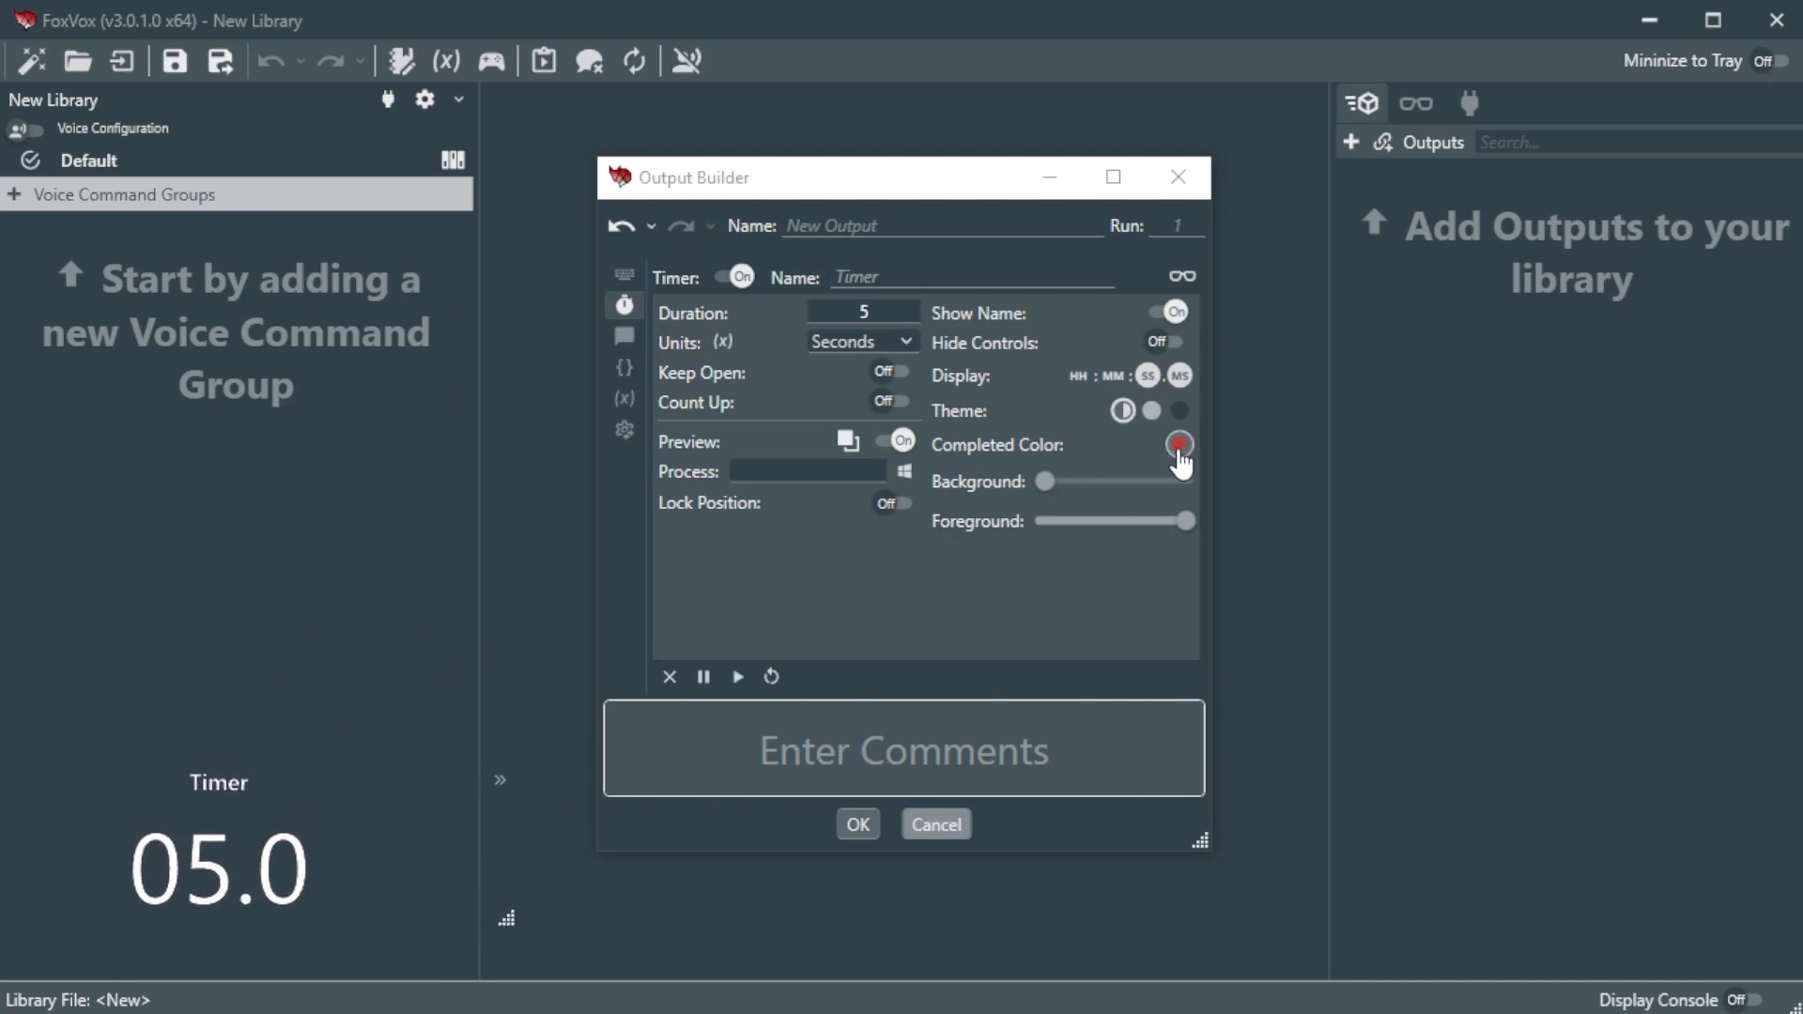
Step: Run the timer preview to completion, try a teal completed color with RGB 31, 181, 155, and reset the color to its default
left_click(501, 783)
left_click(614, 823)
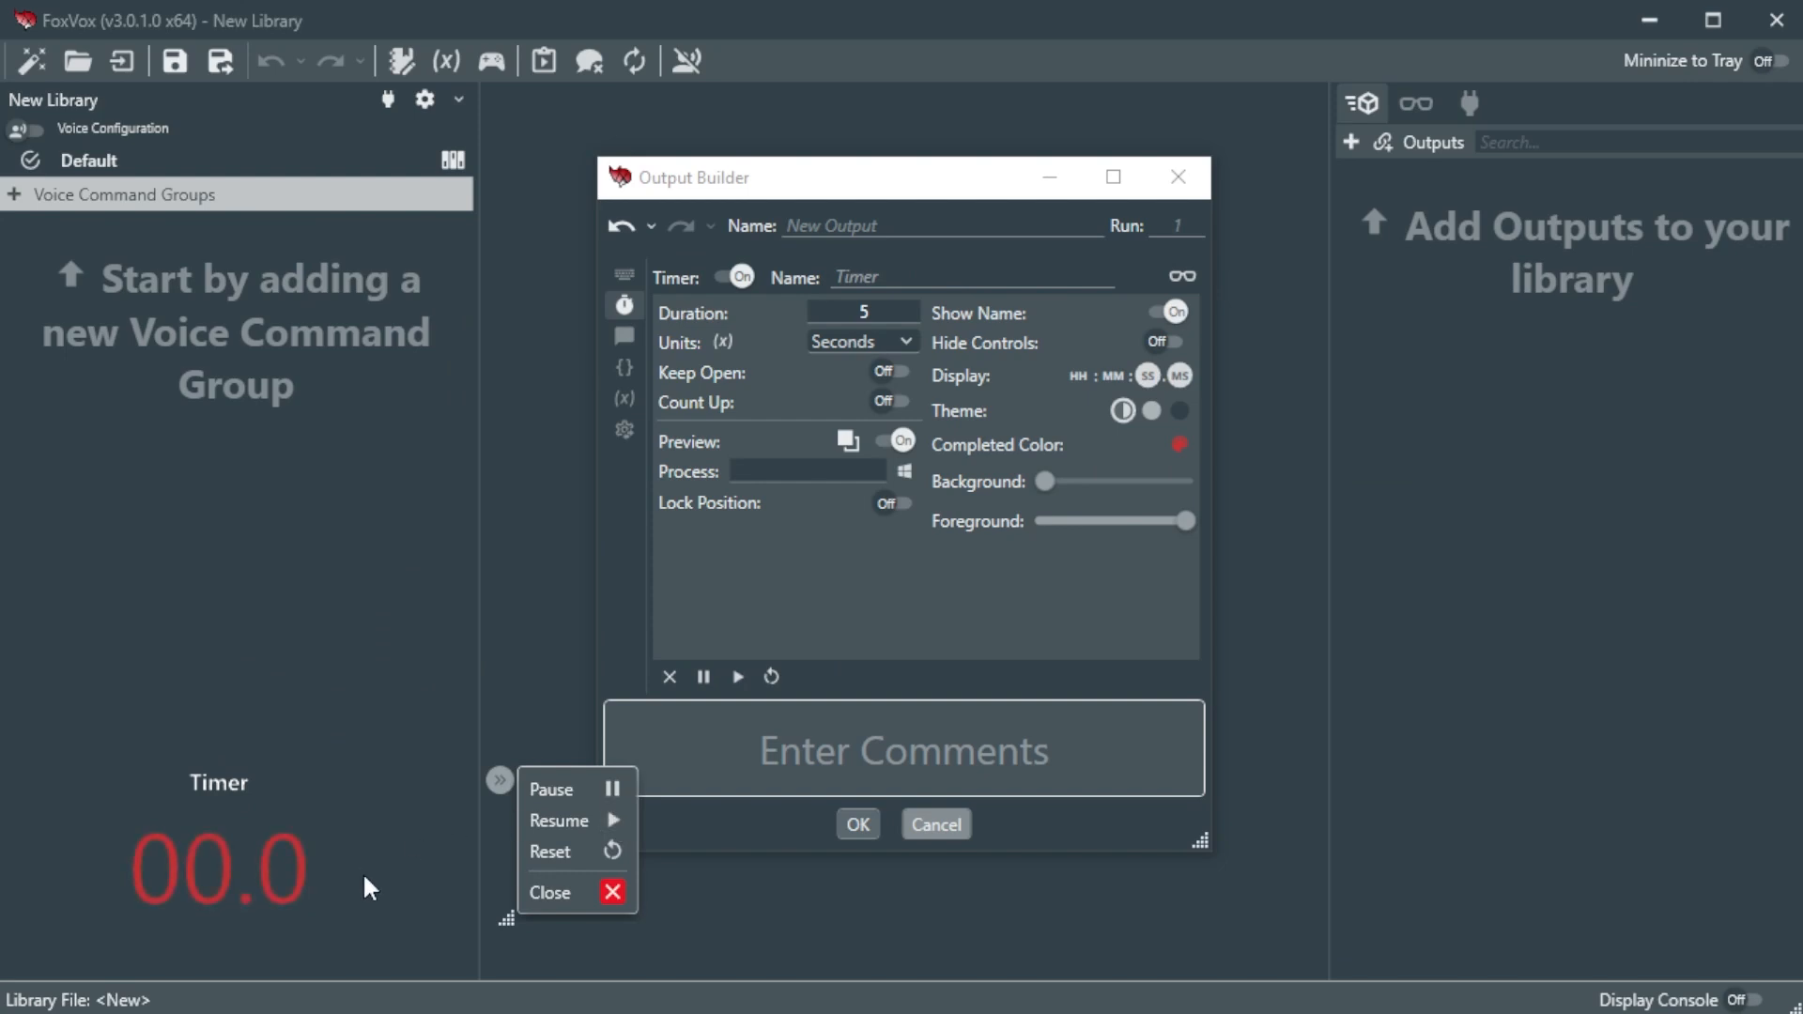
left_click(1178, 445)
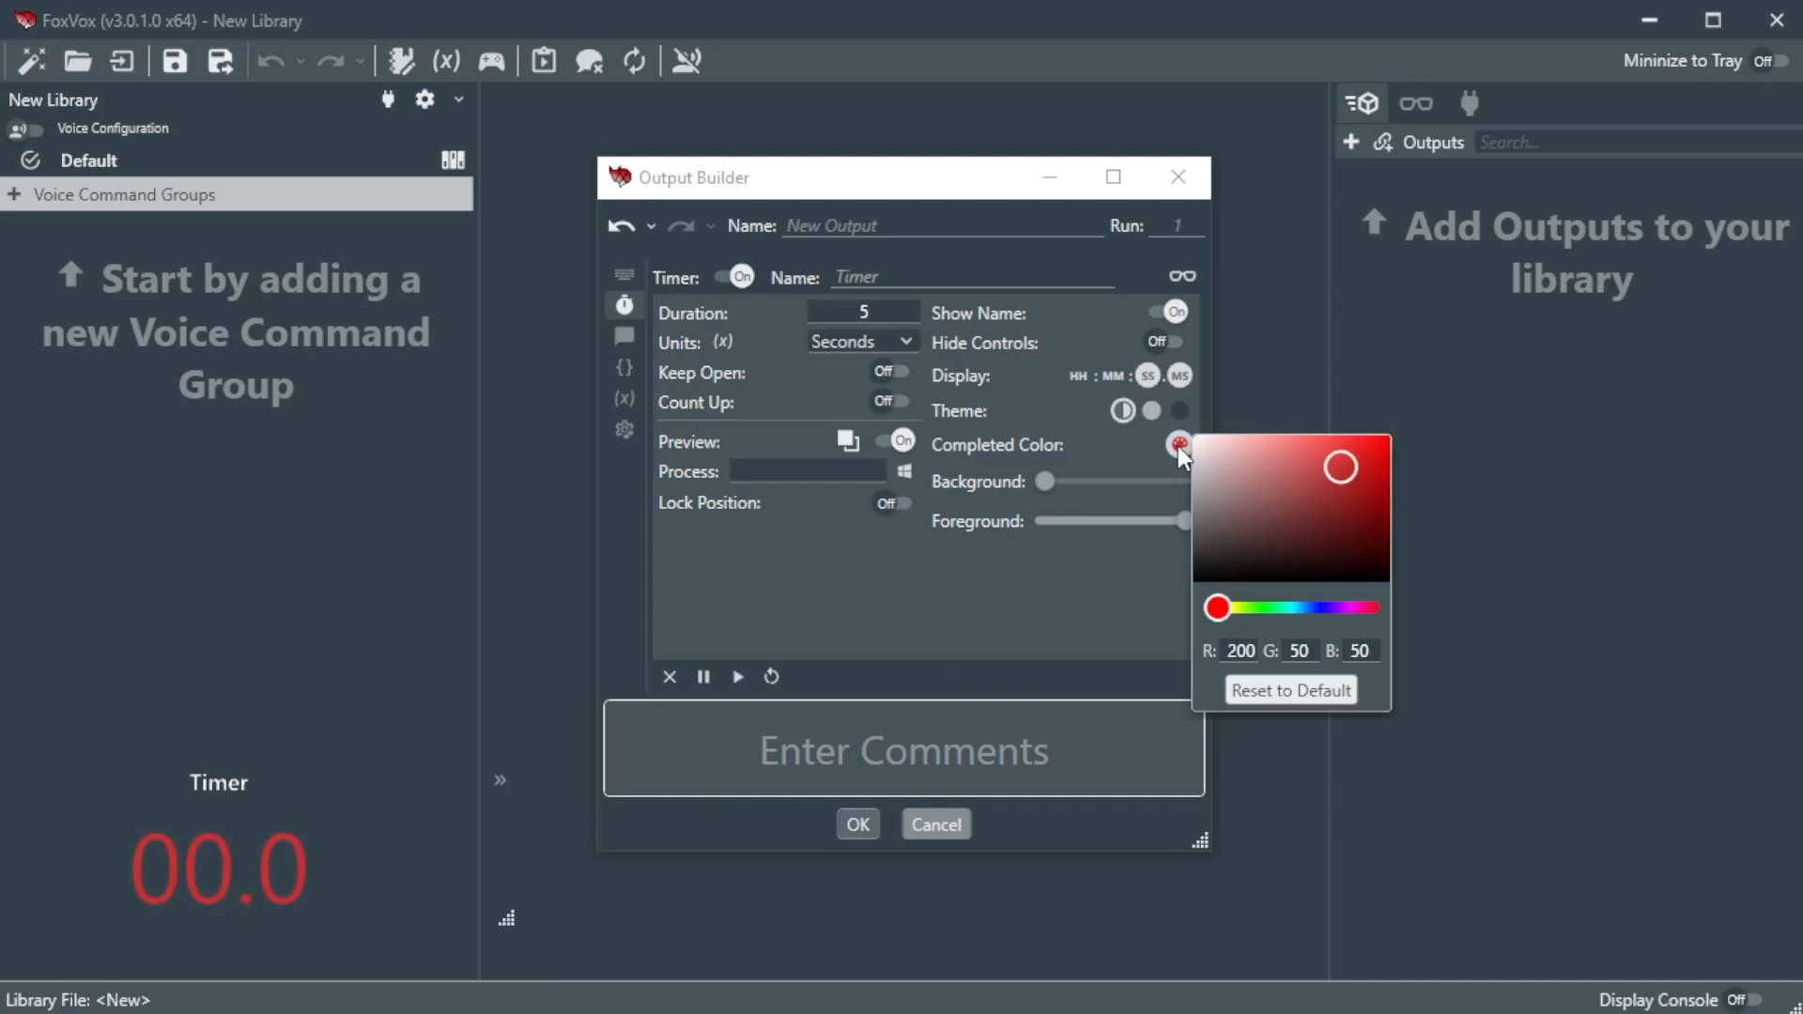
left_click_drag(1301, 609, 1286, 608)
left_click_drag(1311, 487, 1355, 479)
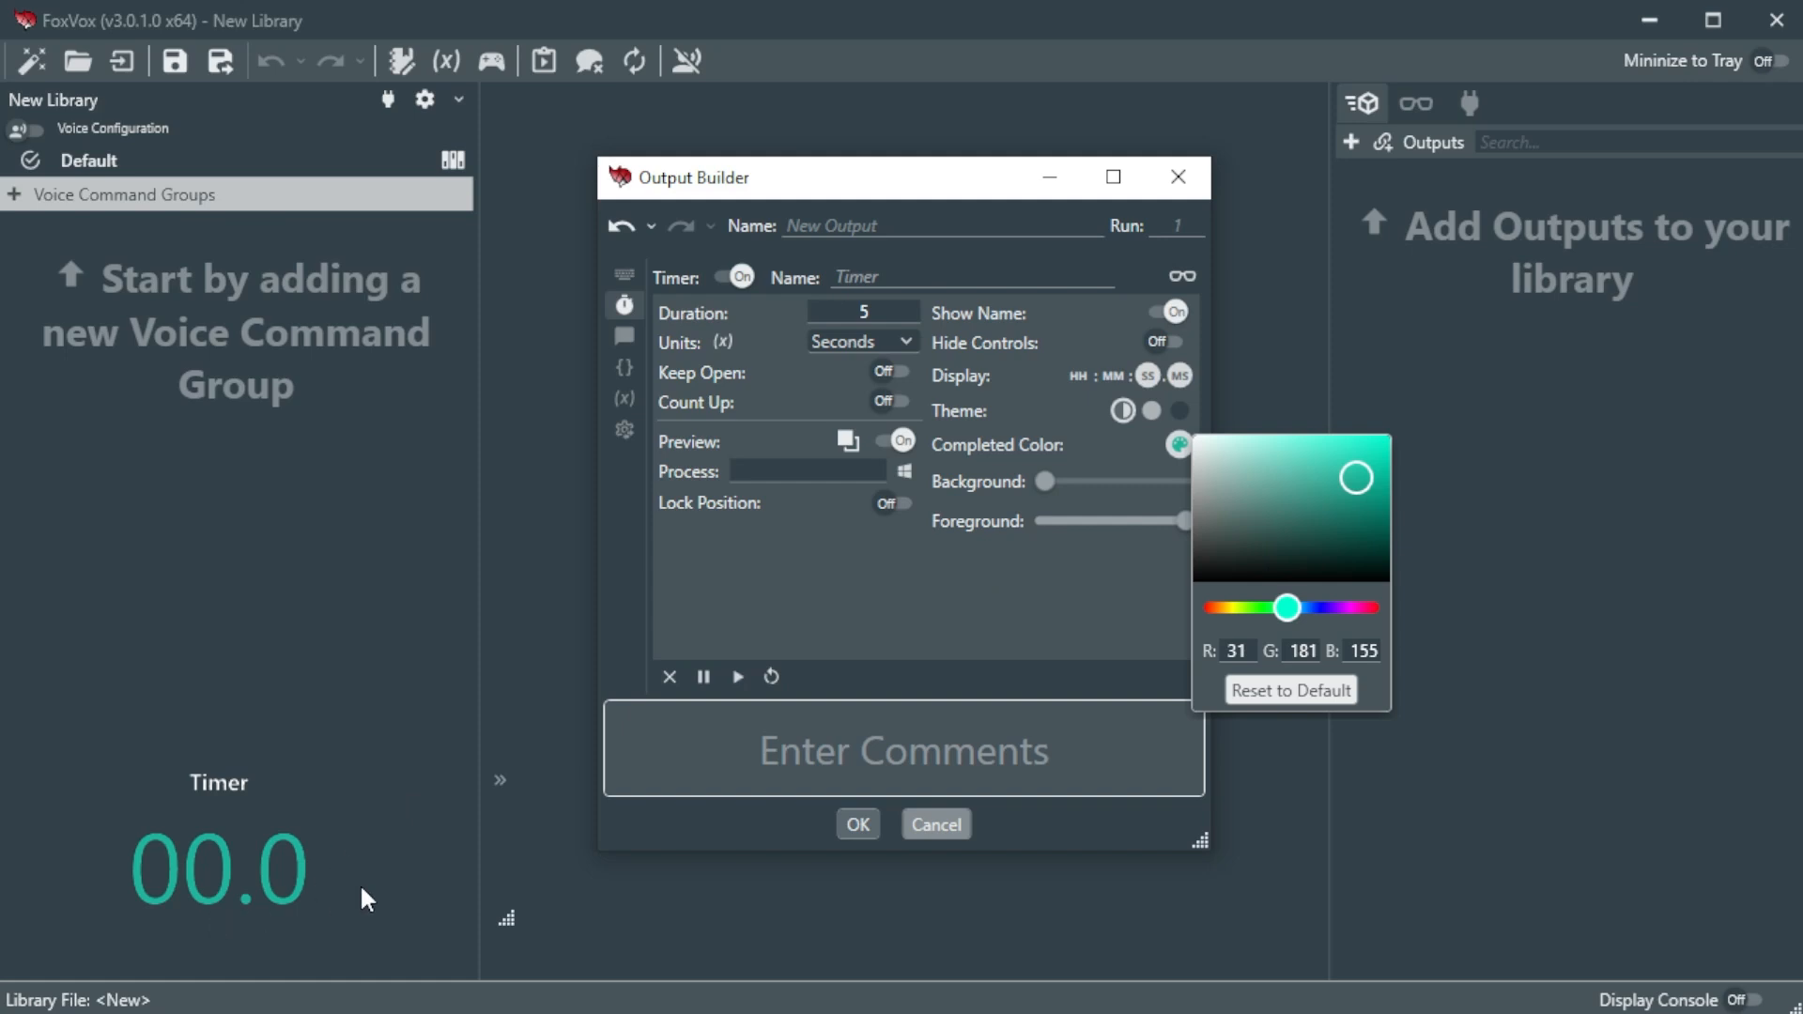
left_click(1288, 692)
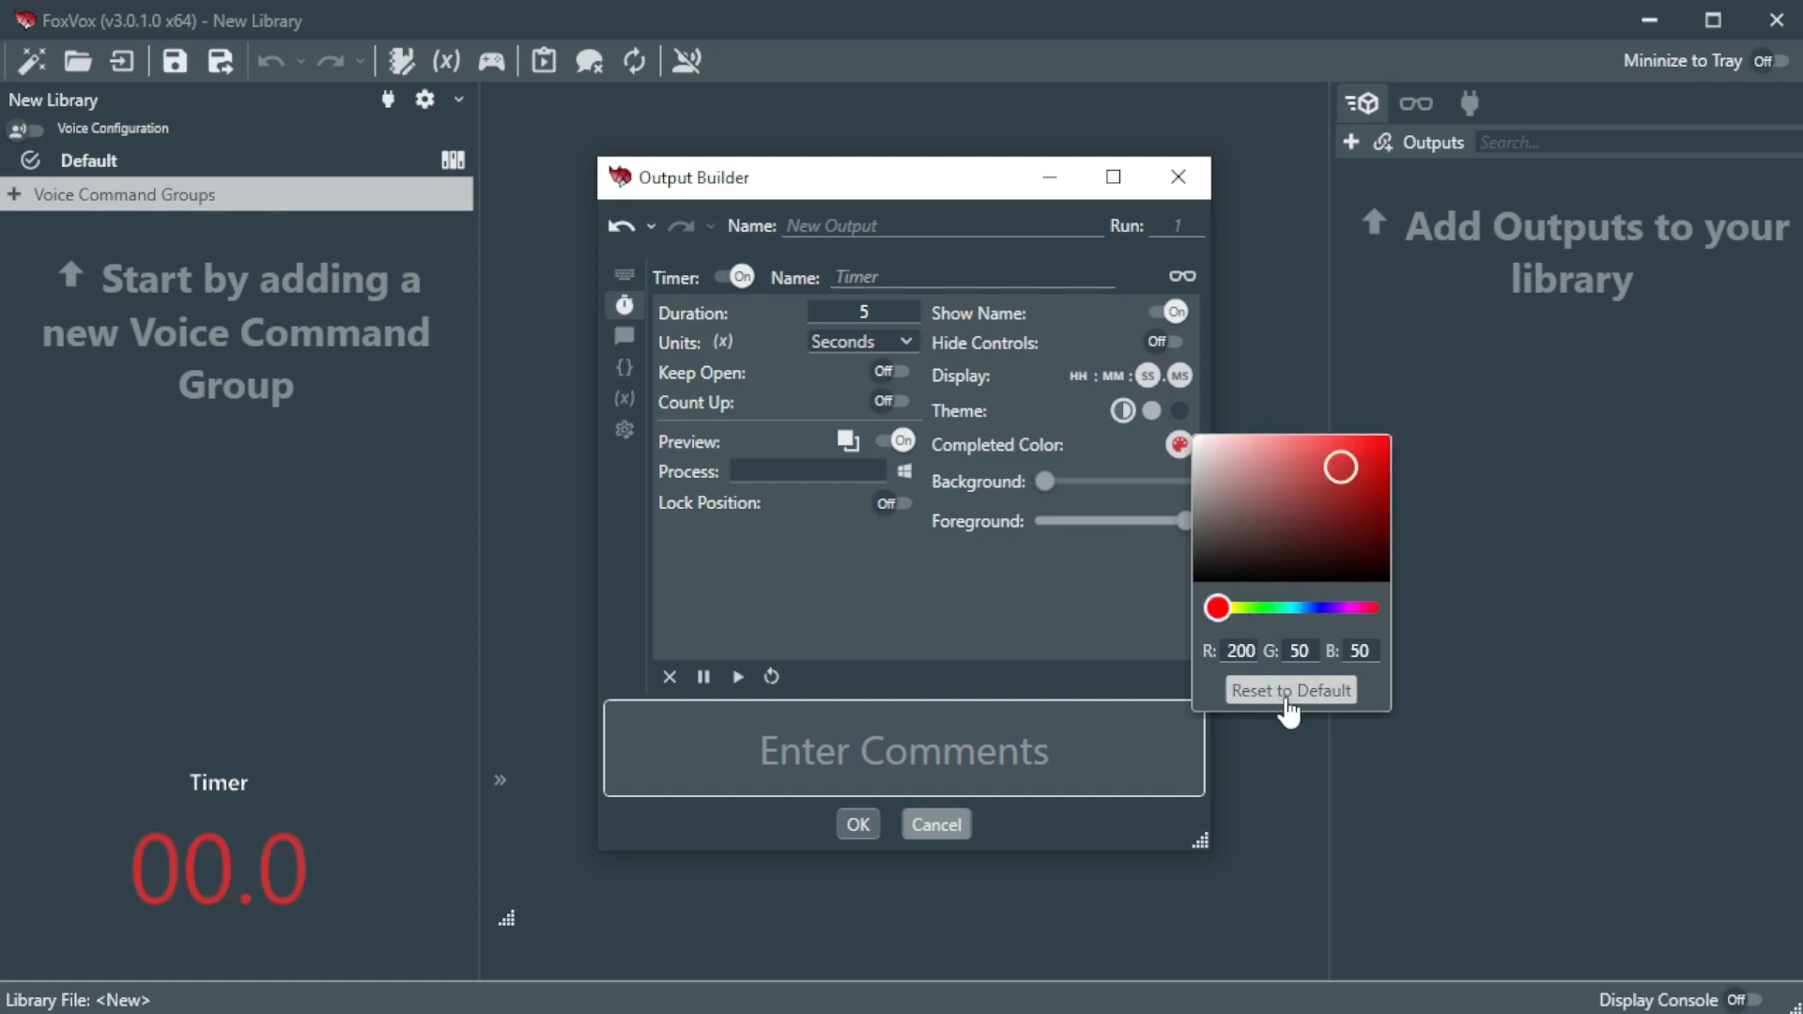
left_click(1014, 611)
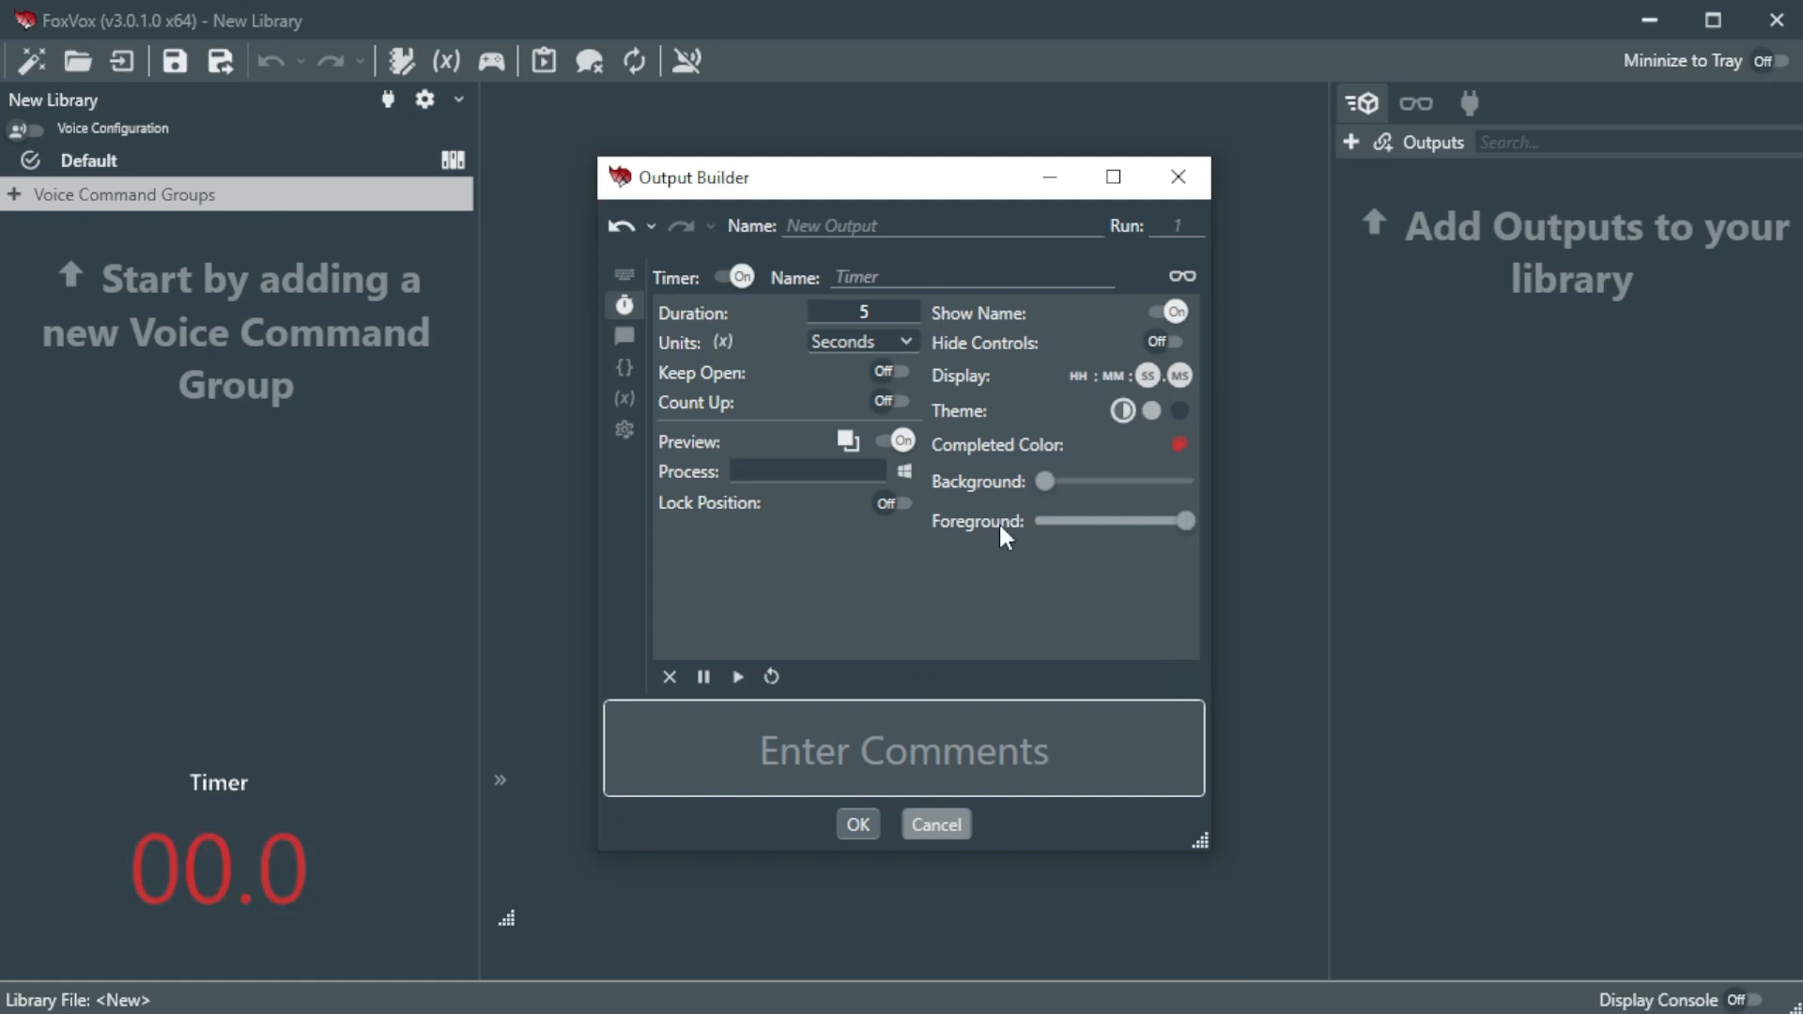
Step: Test the Background and Foreground levels with the preview over the Output Builder, restore full Foreground, and move the preview off the window
left_click_drag(237, 862, 889, 742)
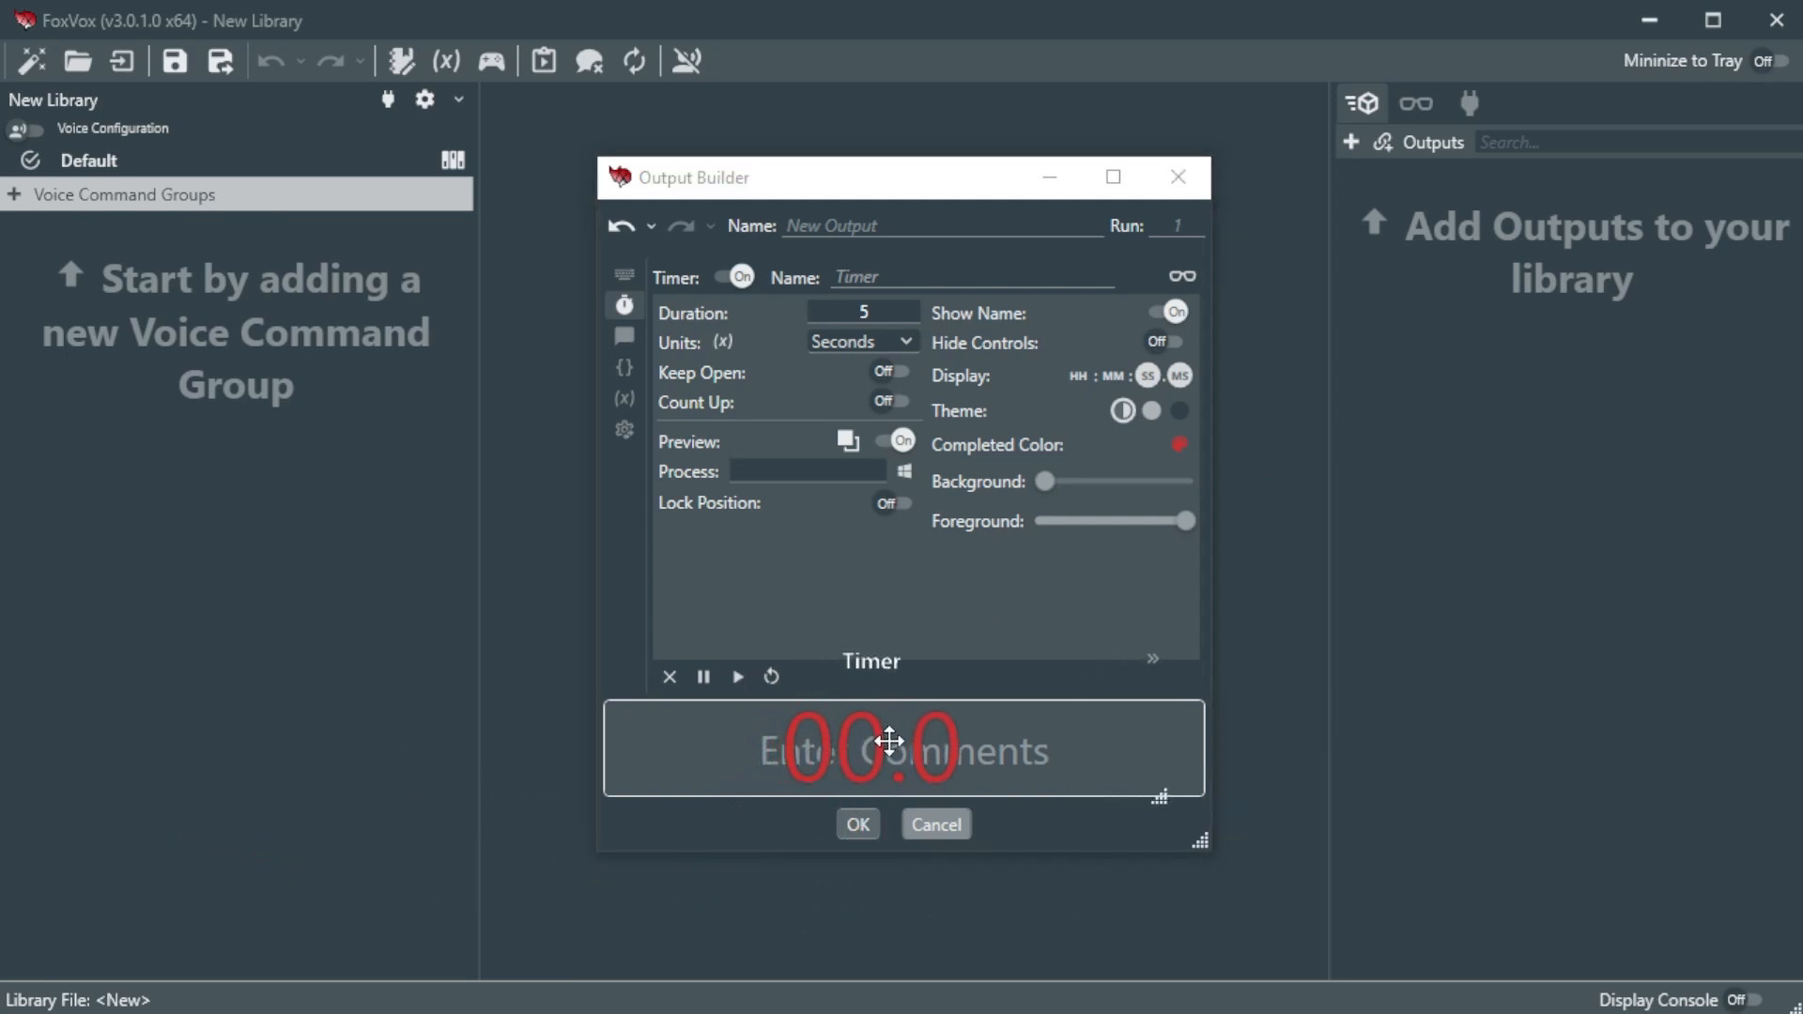
mouse_move(1045, 481)
left_mouse_down()
mouse_move(1186, 481)
mouse_move(1044, 481)
left_mouse_up()
left_click_drag(1185, 524, 1115, 528)
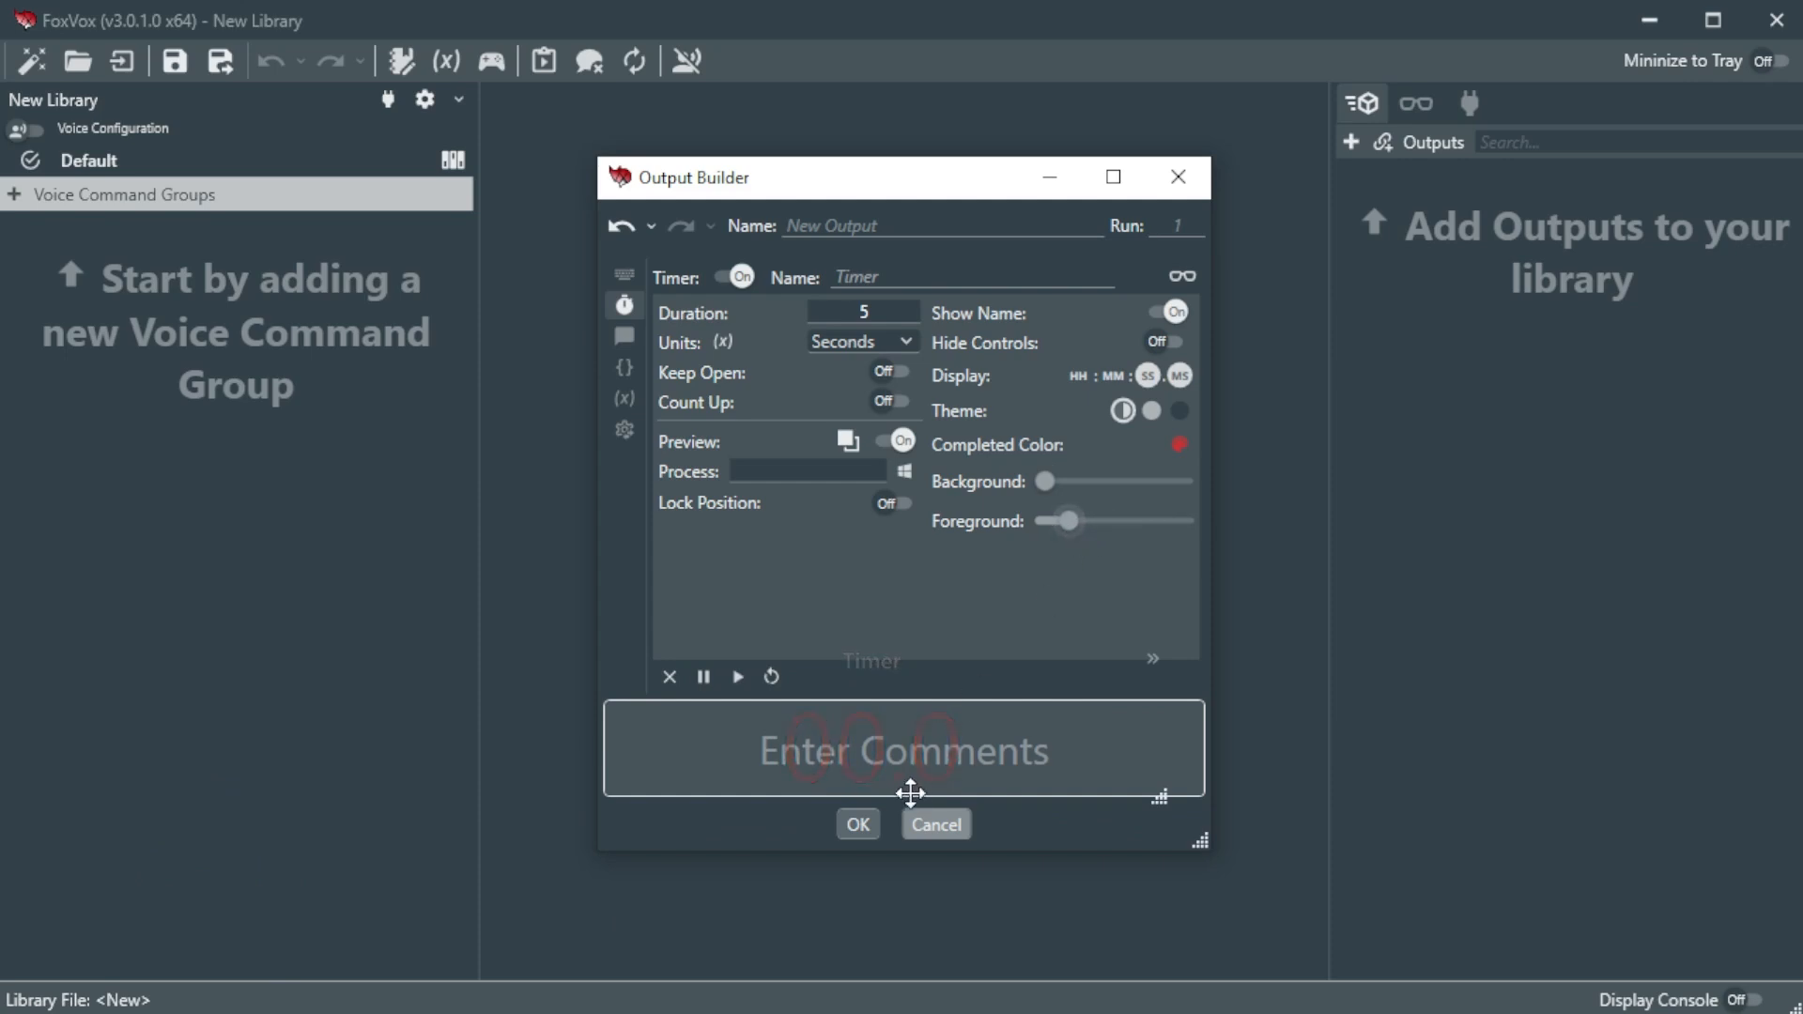
left_click_drag(1066, 522, 1196, 520)
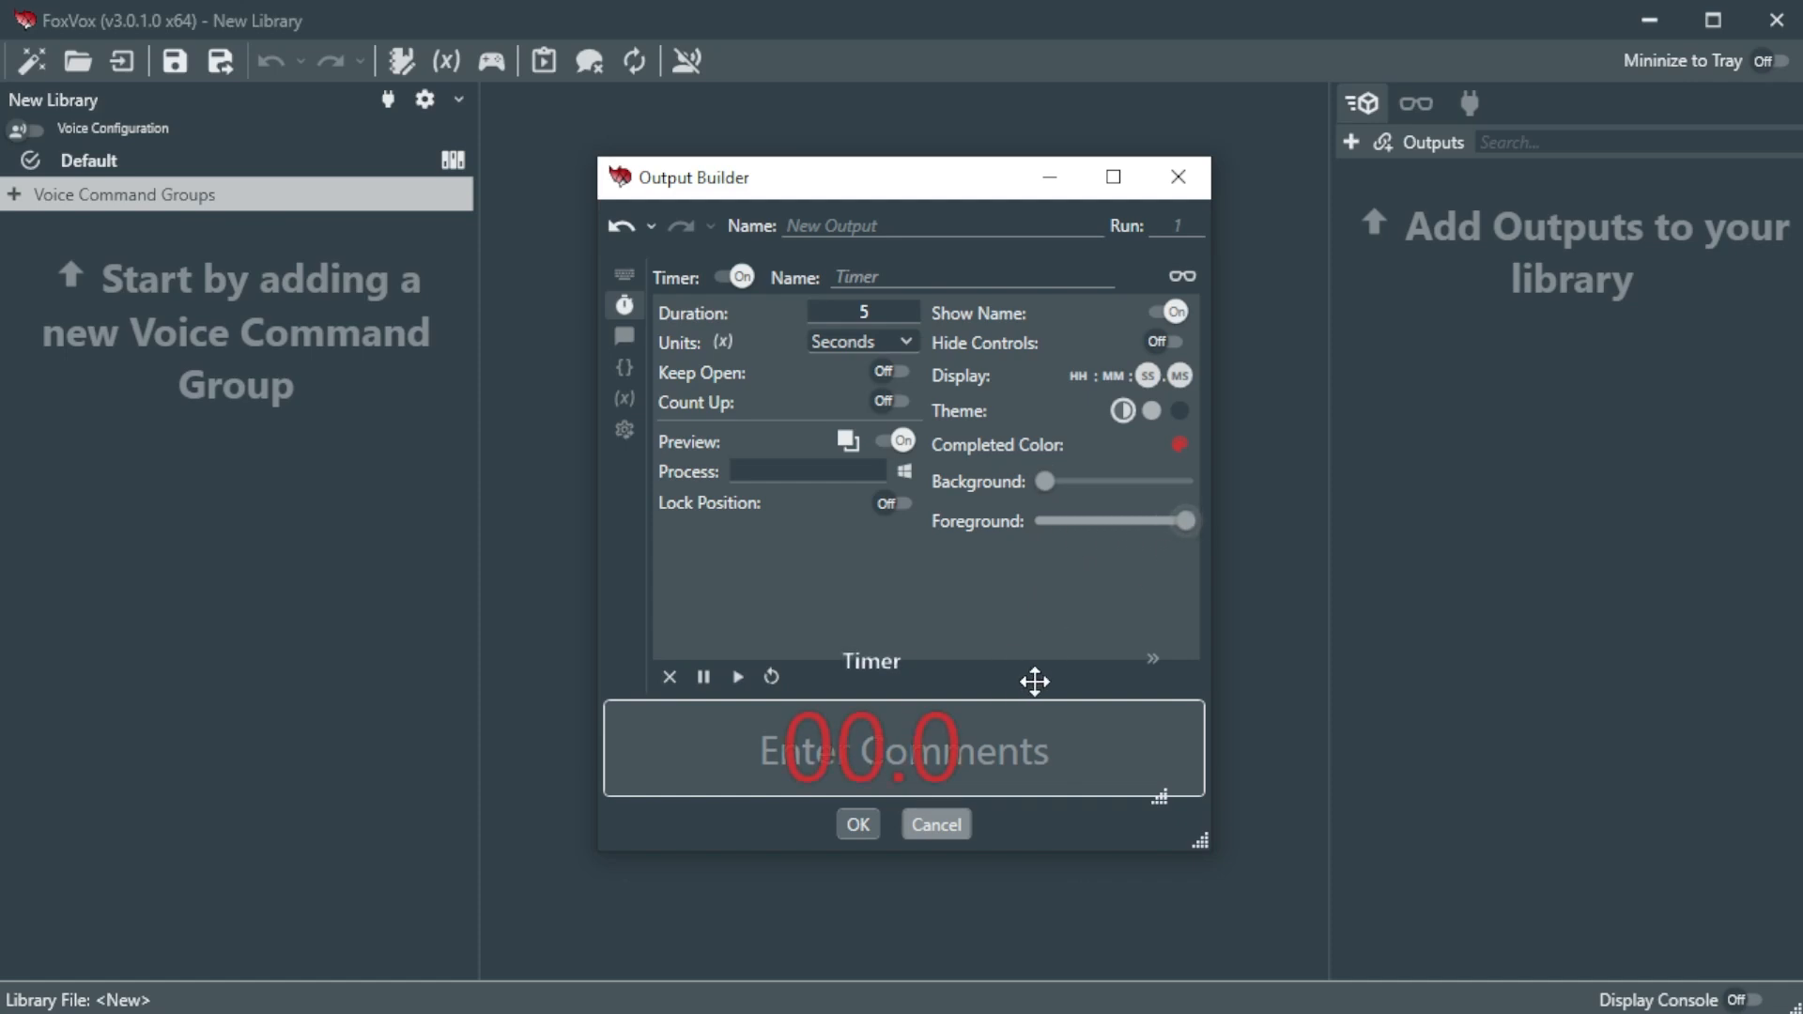
left_click_drag(918, 740, 215, 891)
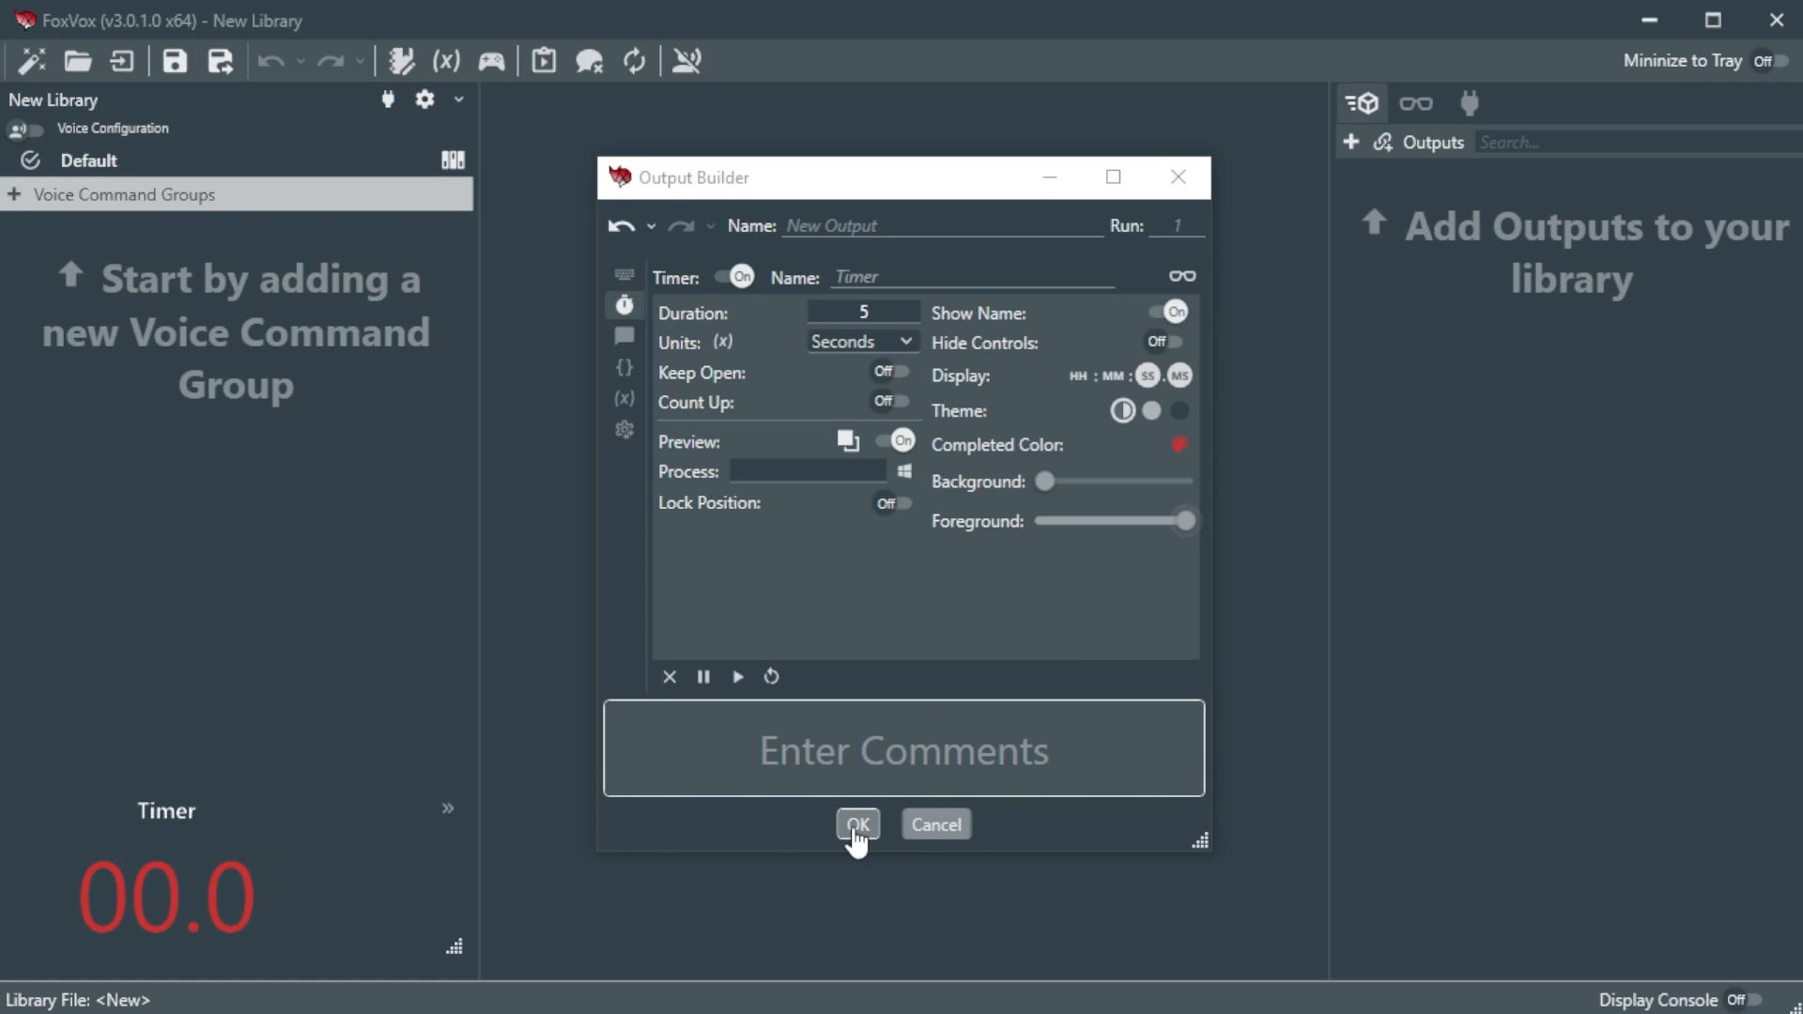
Step: Name the output Timer and save it to the library
left_click(840, 223)
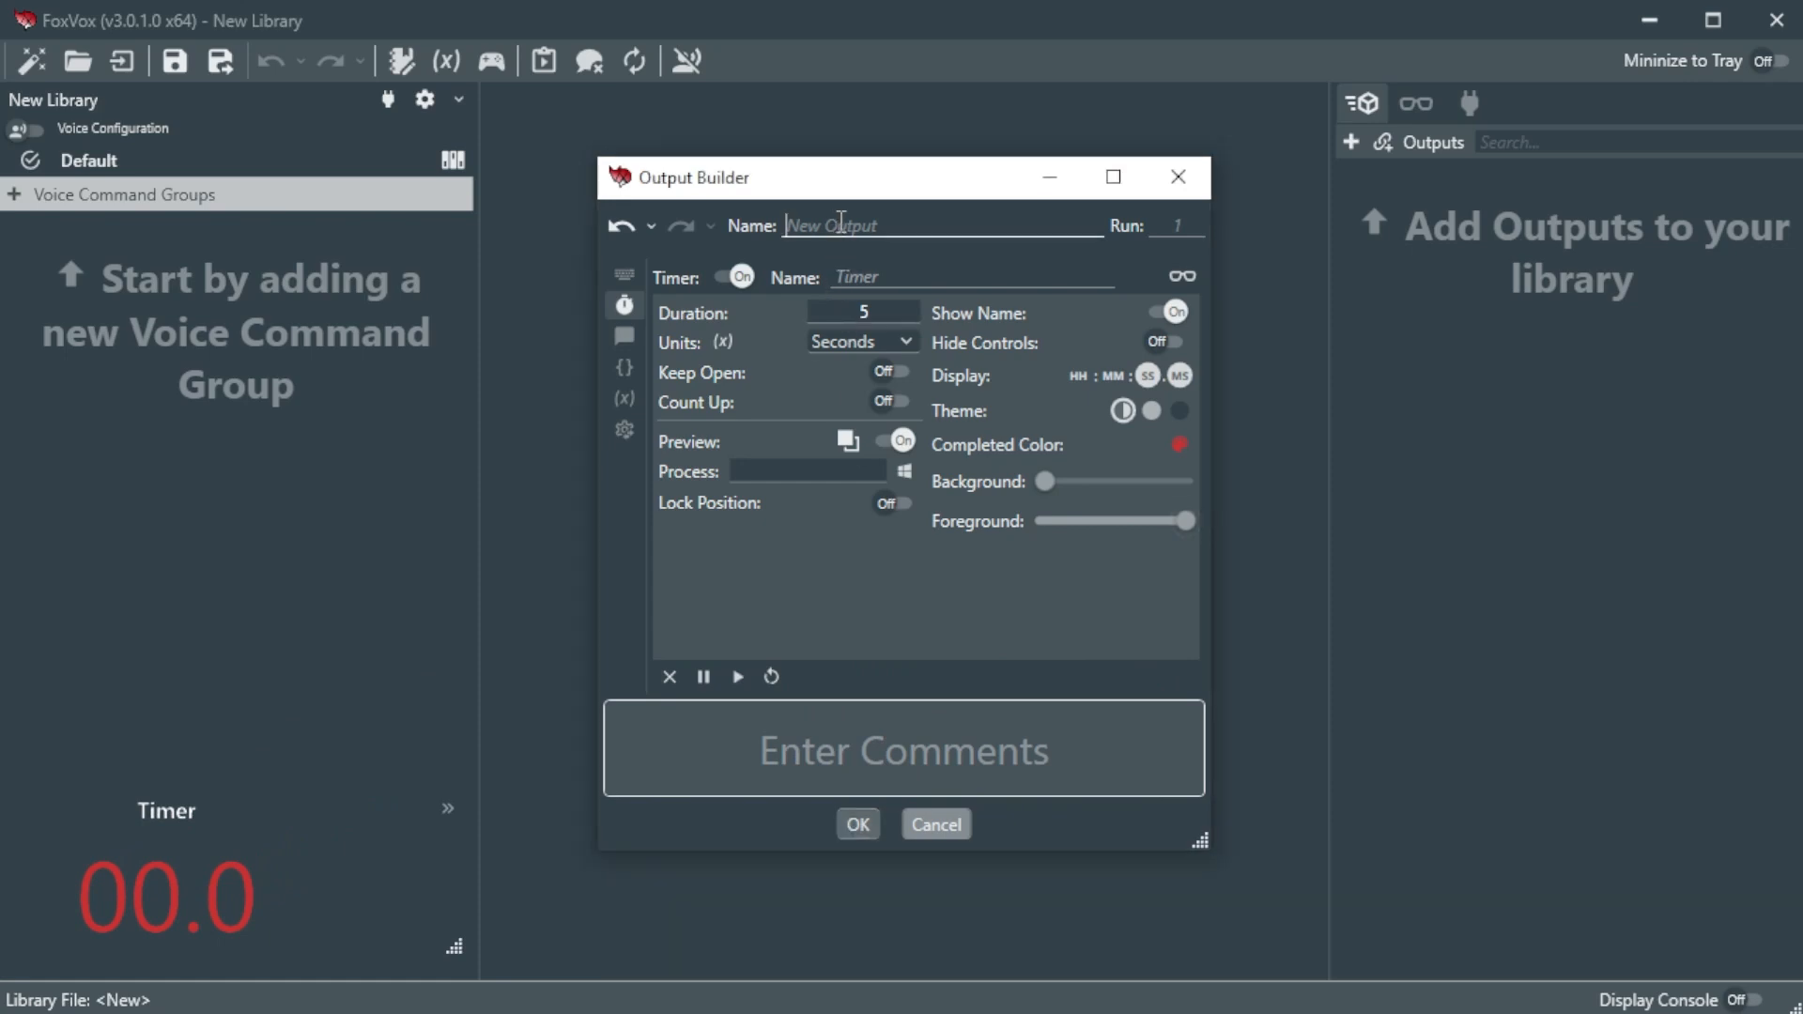
type("Timer")
left_click(857, 825)
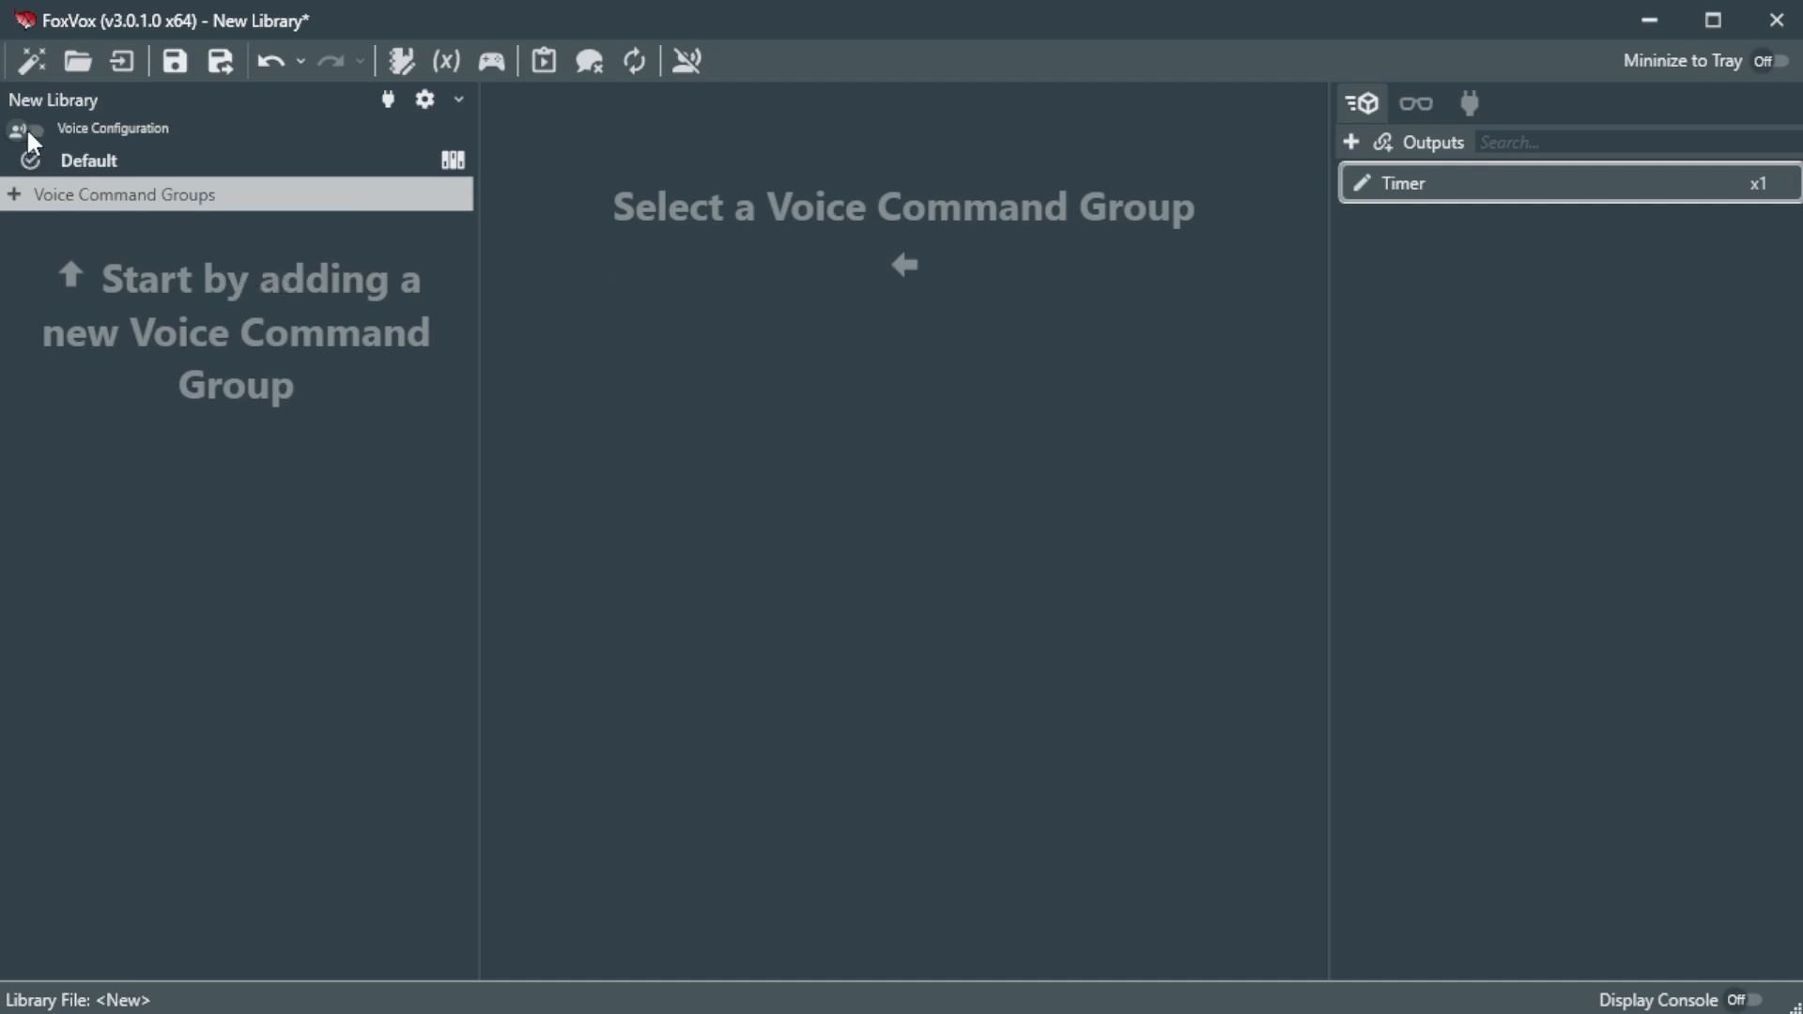
Step: Add a voice command group with the voice recognition keys Show, Display and Start
left_click(14, 194)
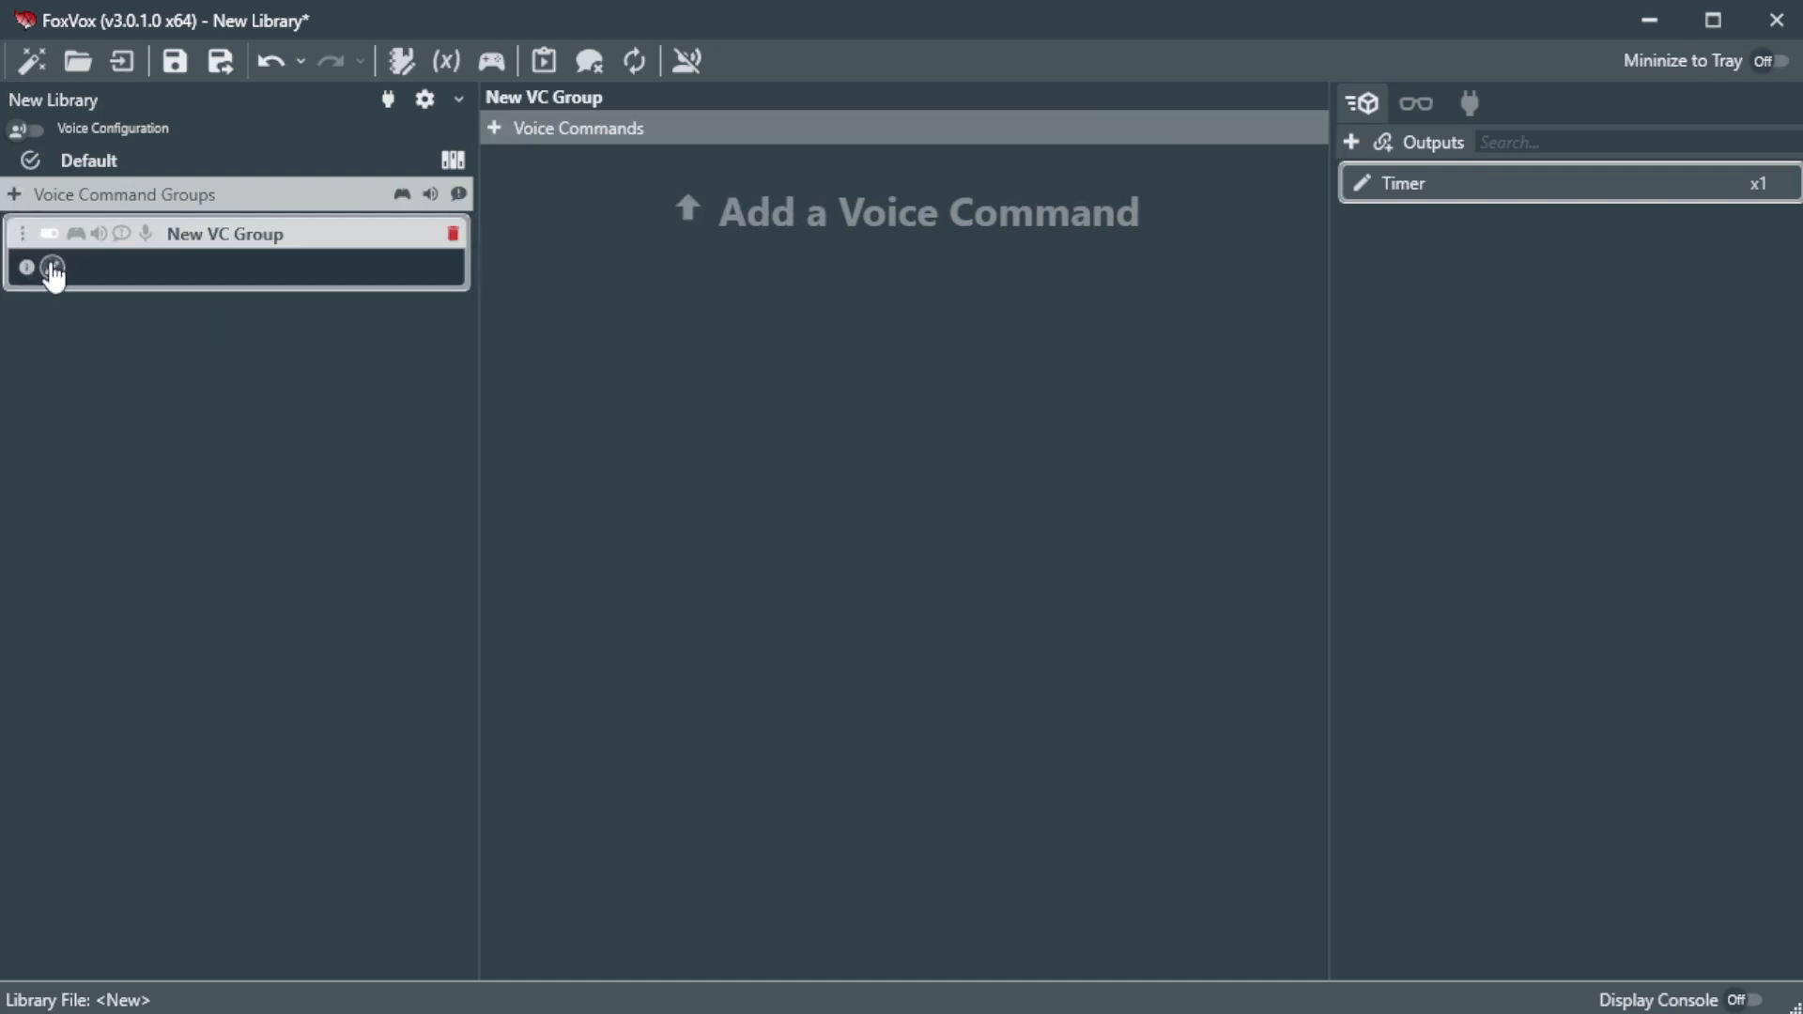
left_click(51, 268)
left_click(162, 312)
type("Show")
key("Return")
type("Display")
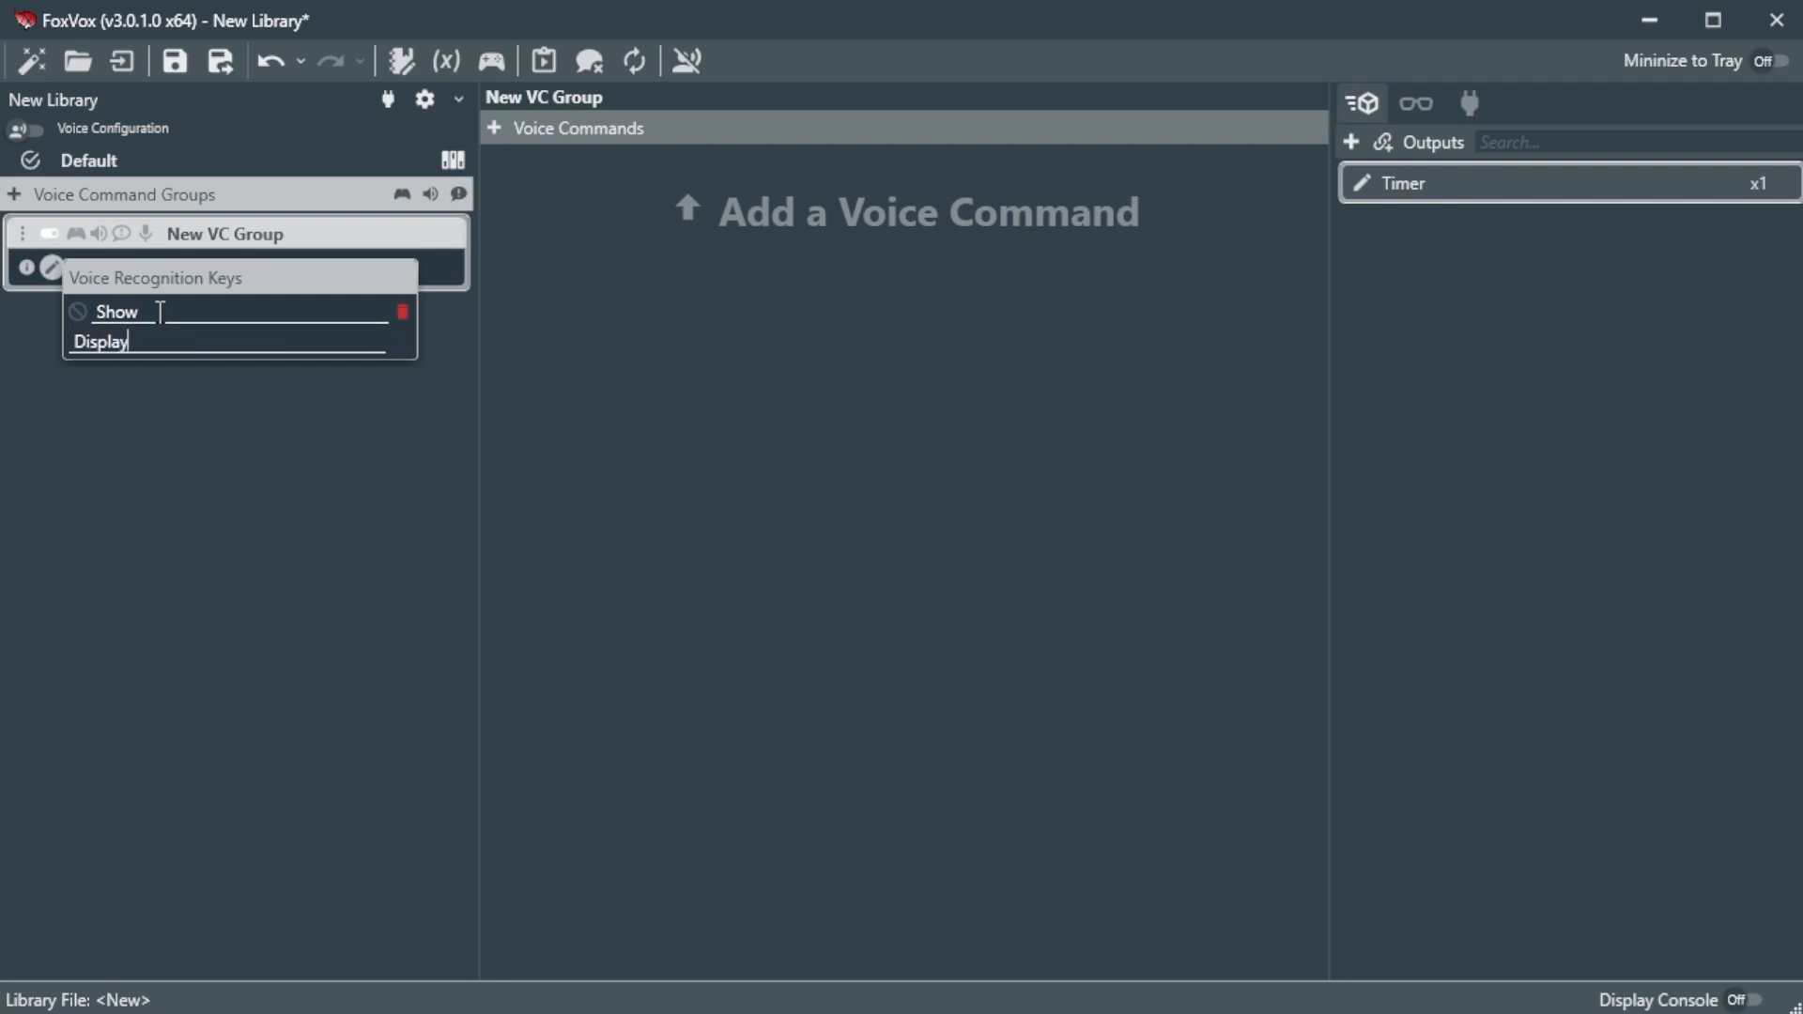
key("Return")
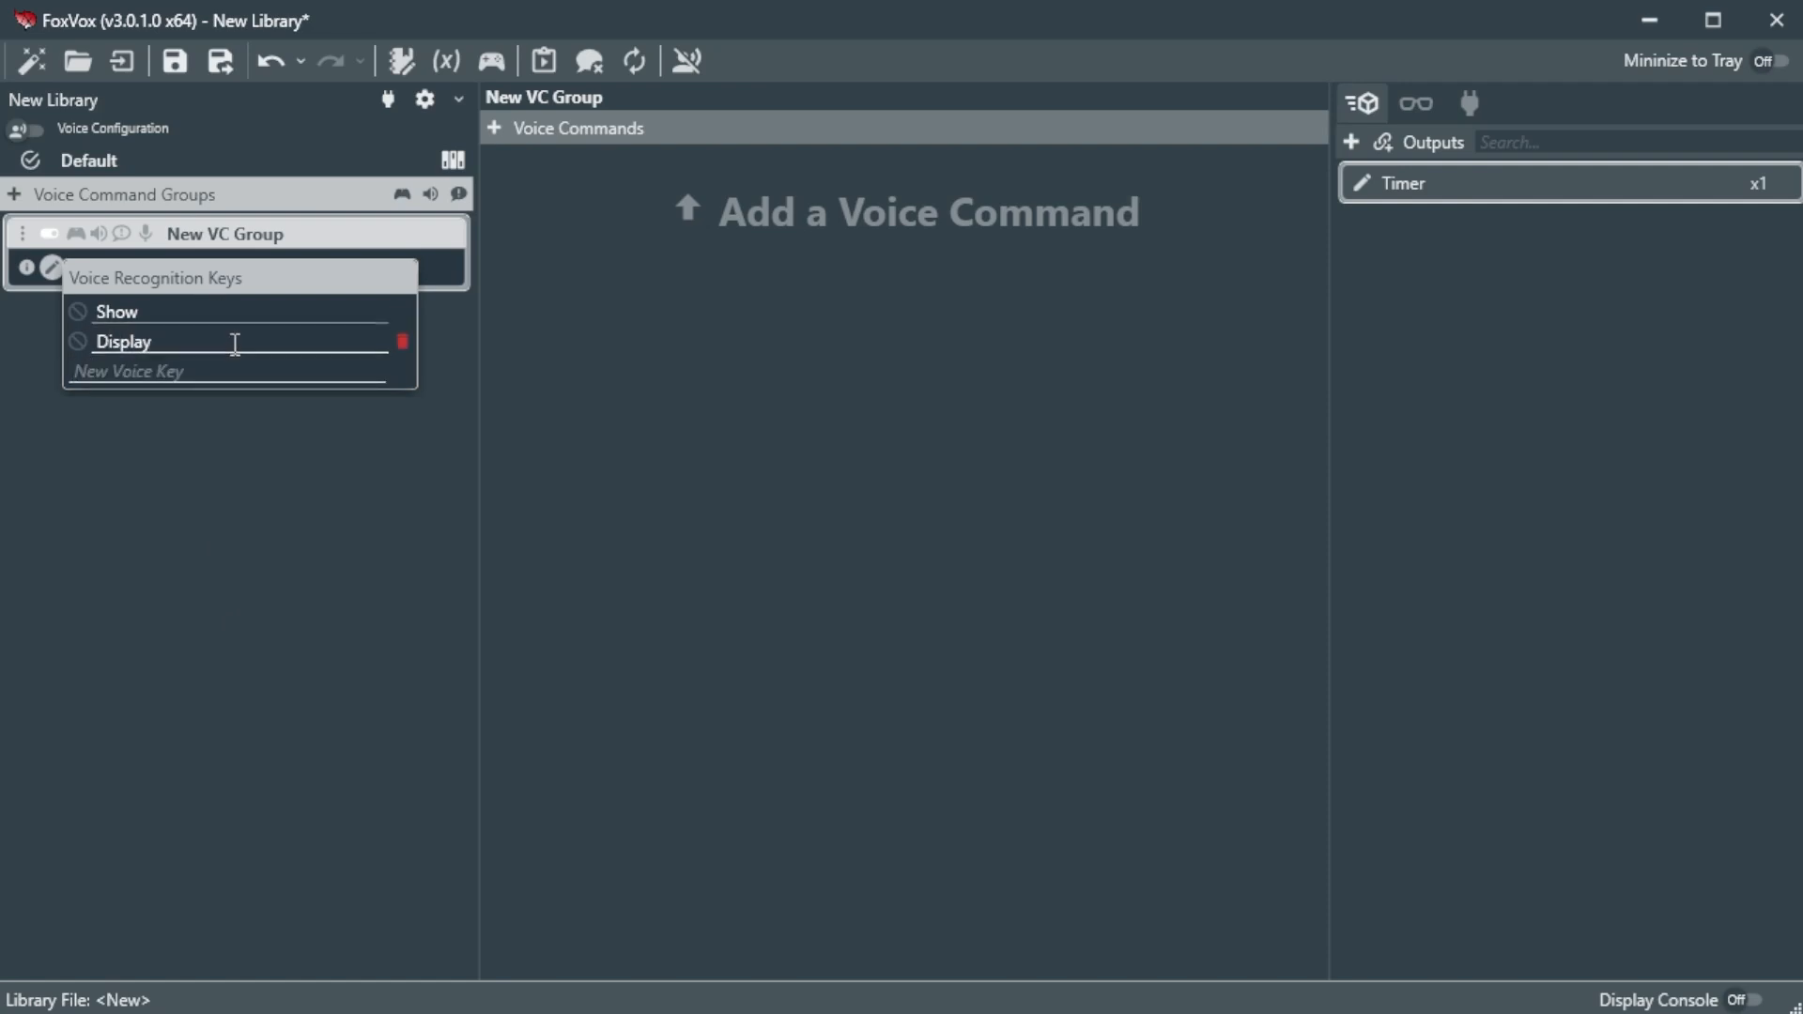
type("Start")
key("Return")
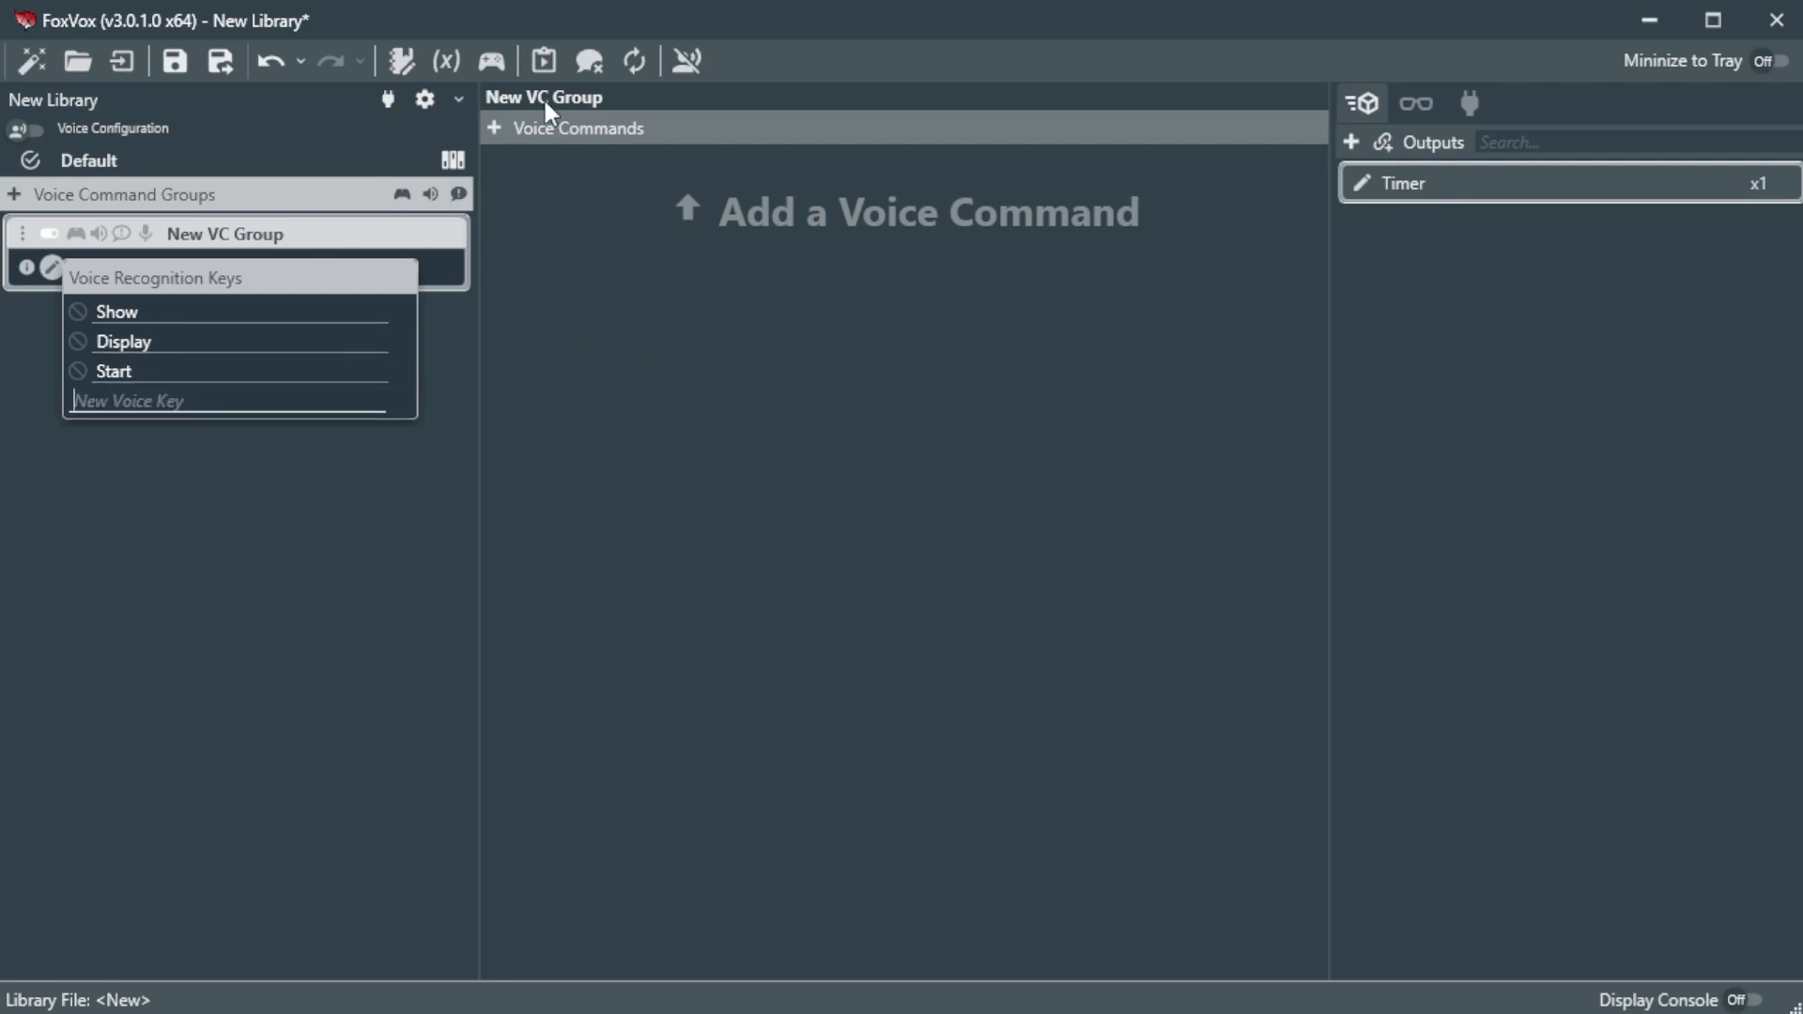
Step: Add a voice command to the new group and give it the voice recognition key Timer
left_click(495, 128)
left_click(502, 198)
left_click(530, 246)
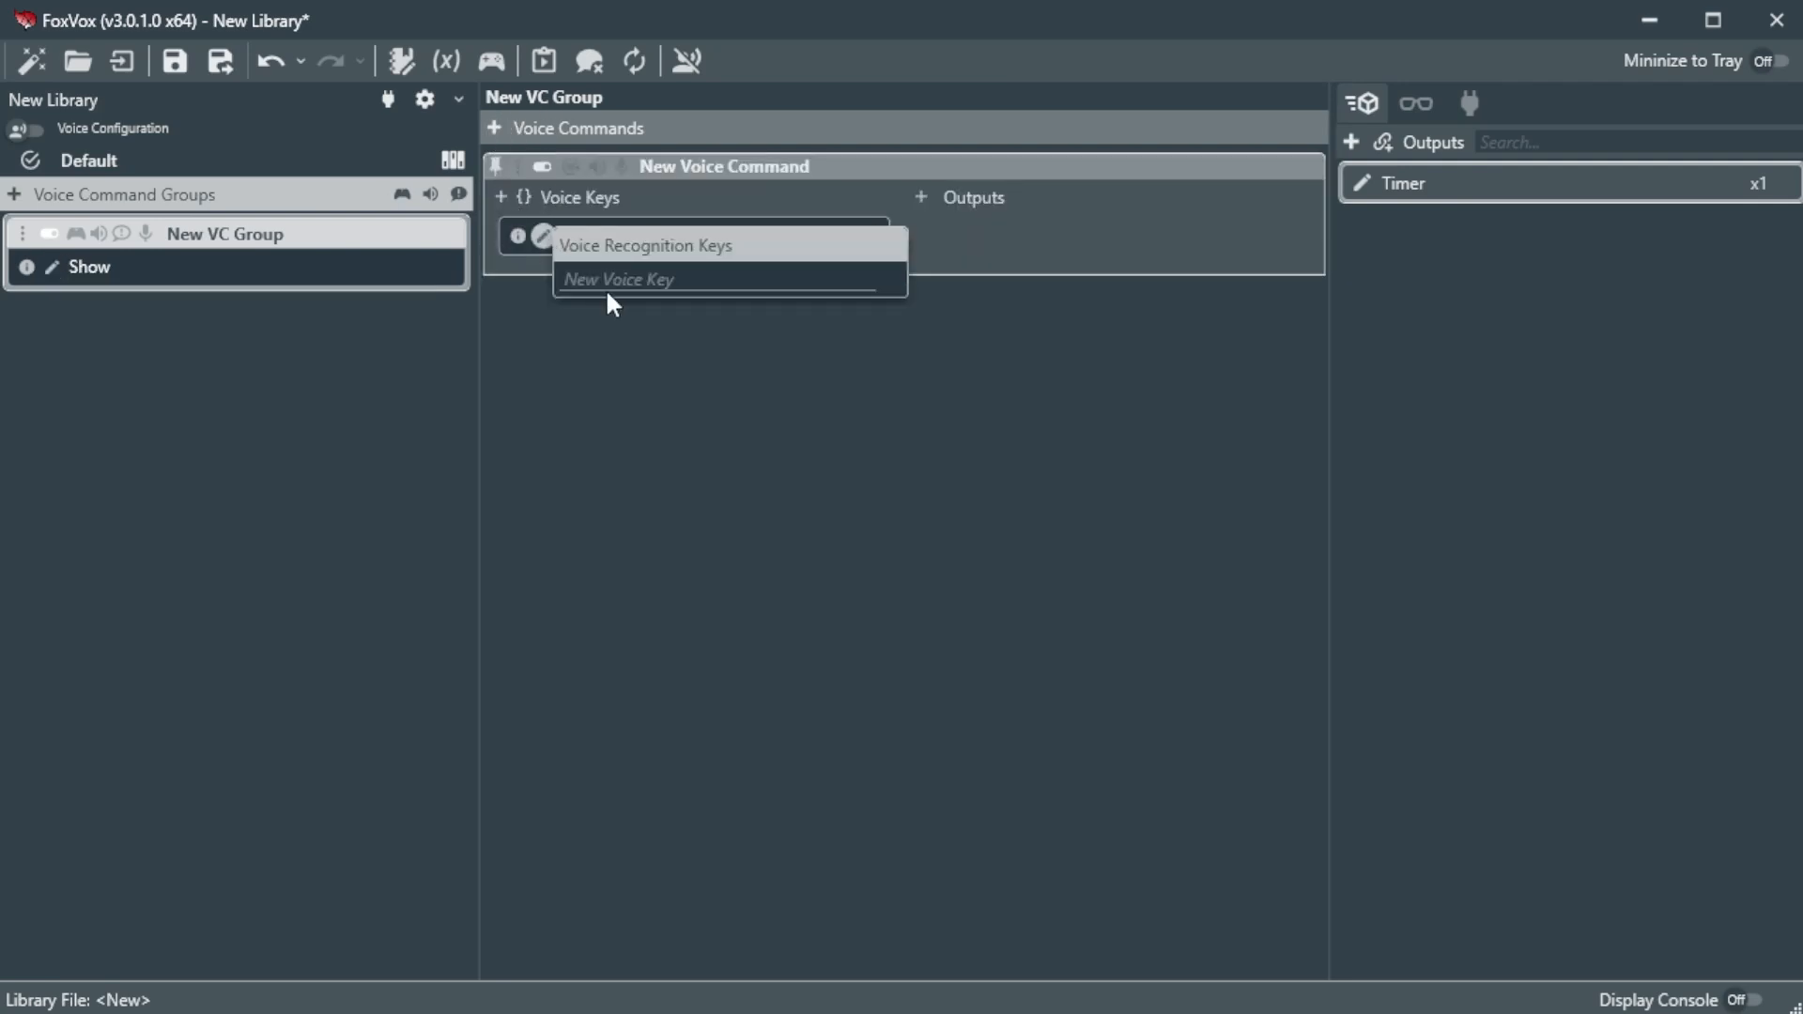
type("Timer")
key("Return")
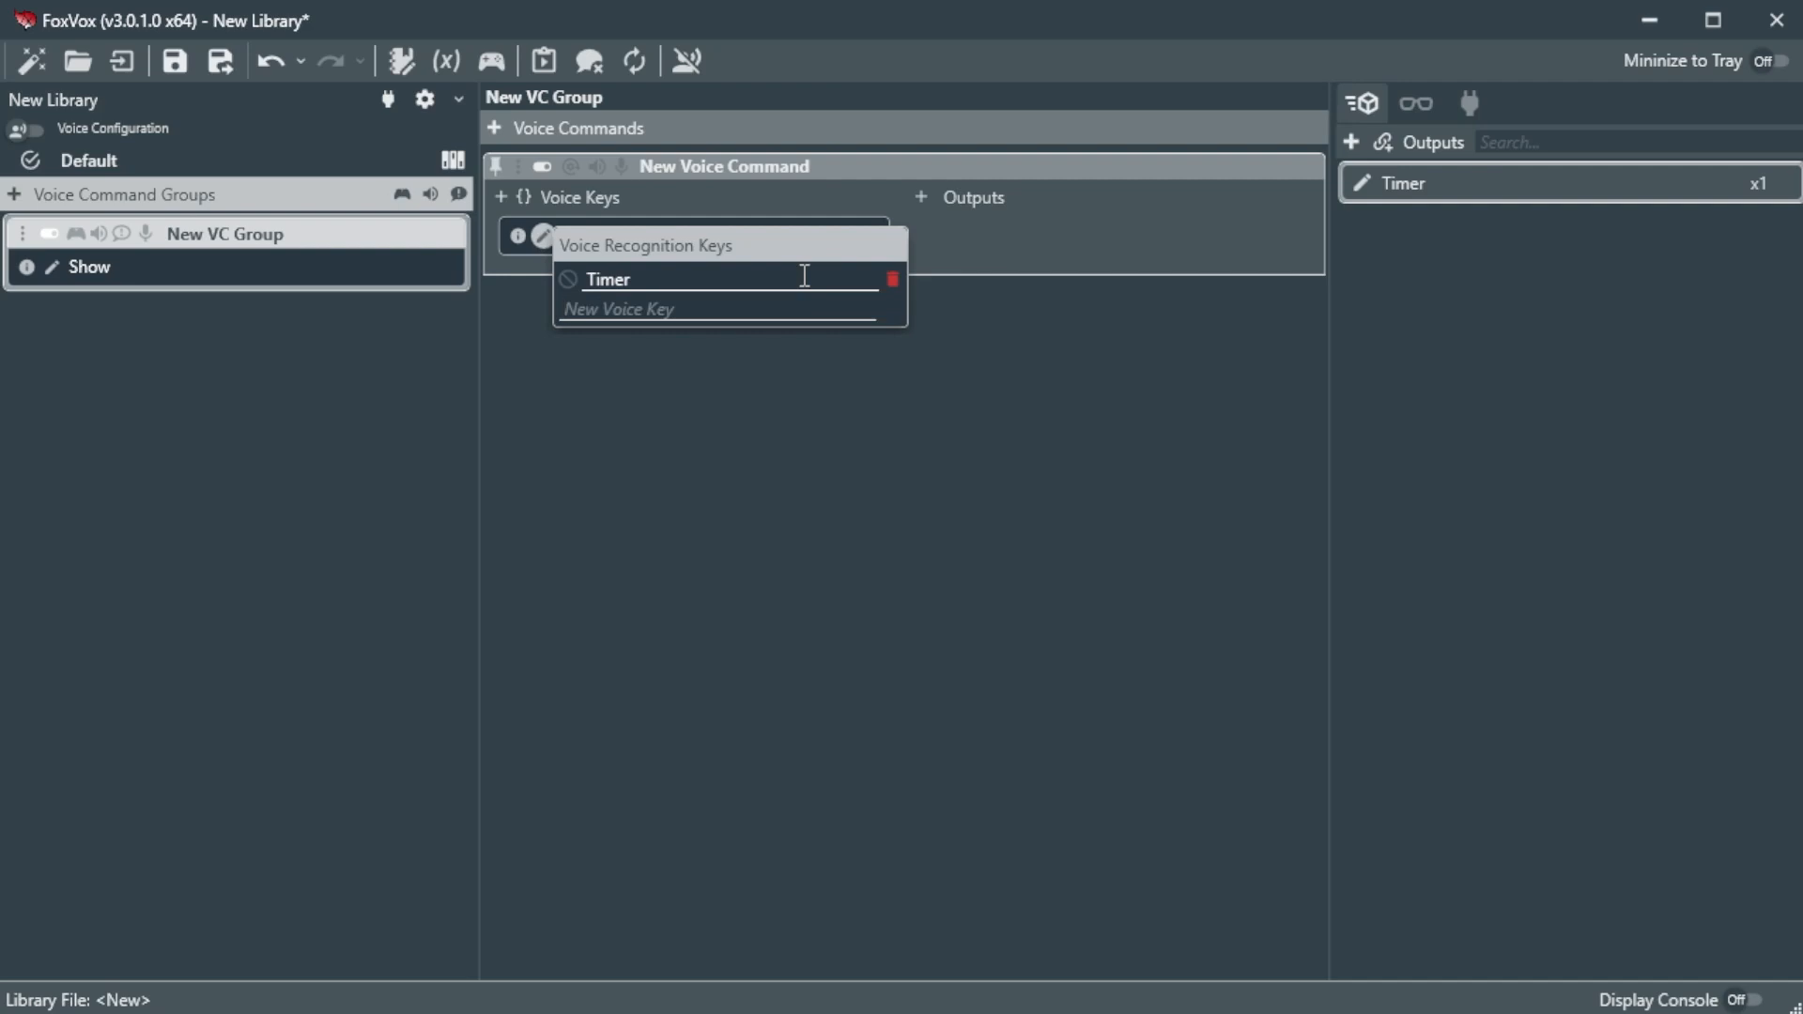
Step: Close the voice key editor, review the group's voice recognition keys, and assign the Timer output to the new voice command
left_click(715, 467)
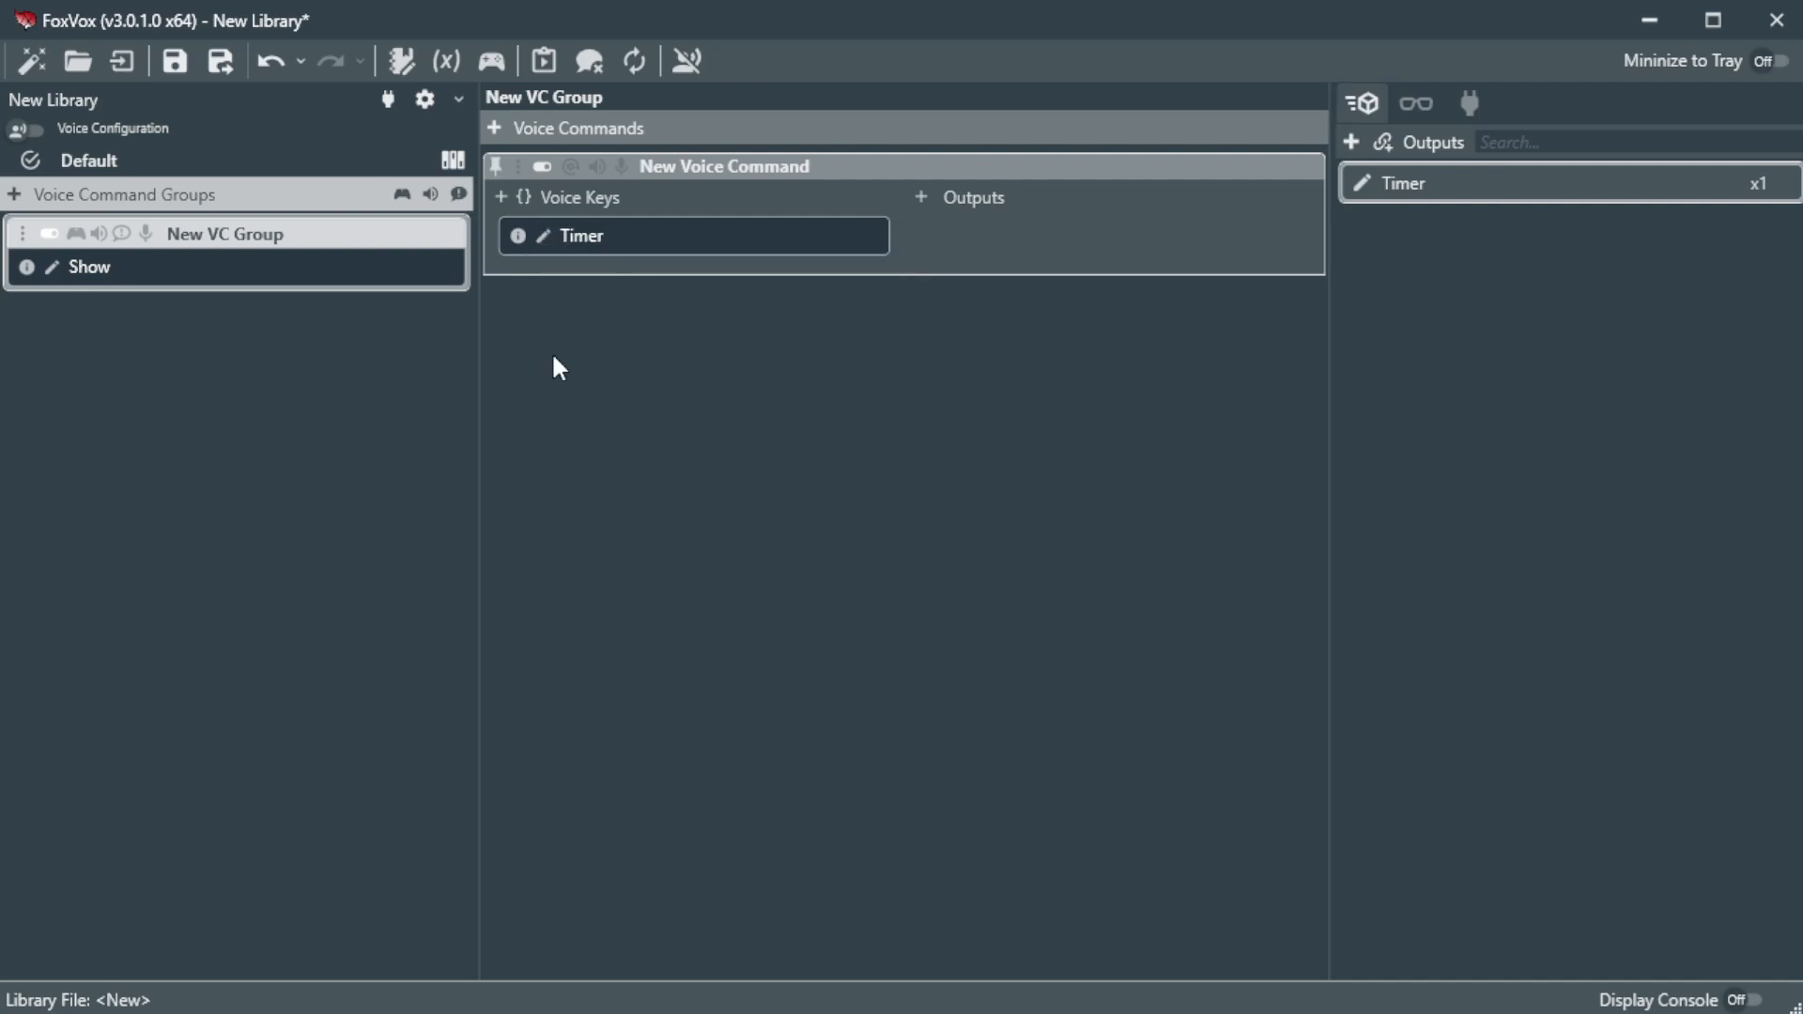
mouse_move(25, 277)
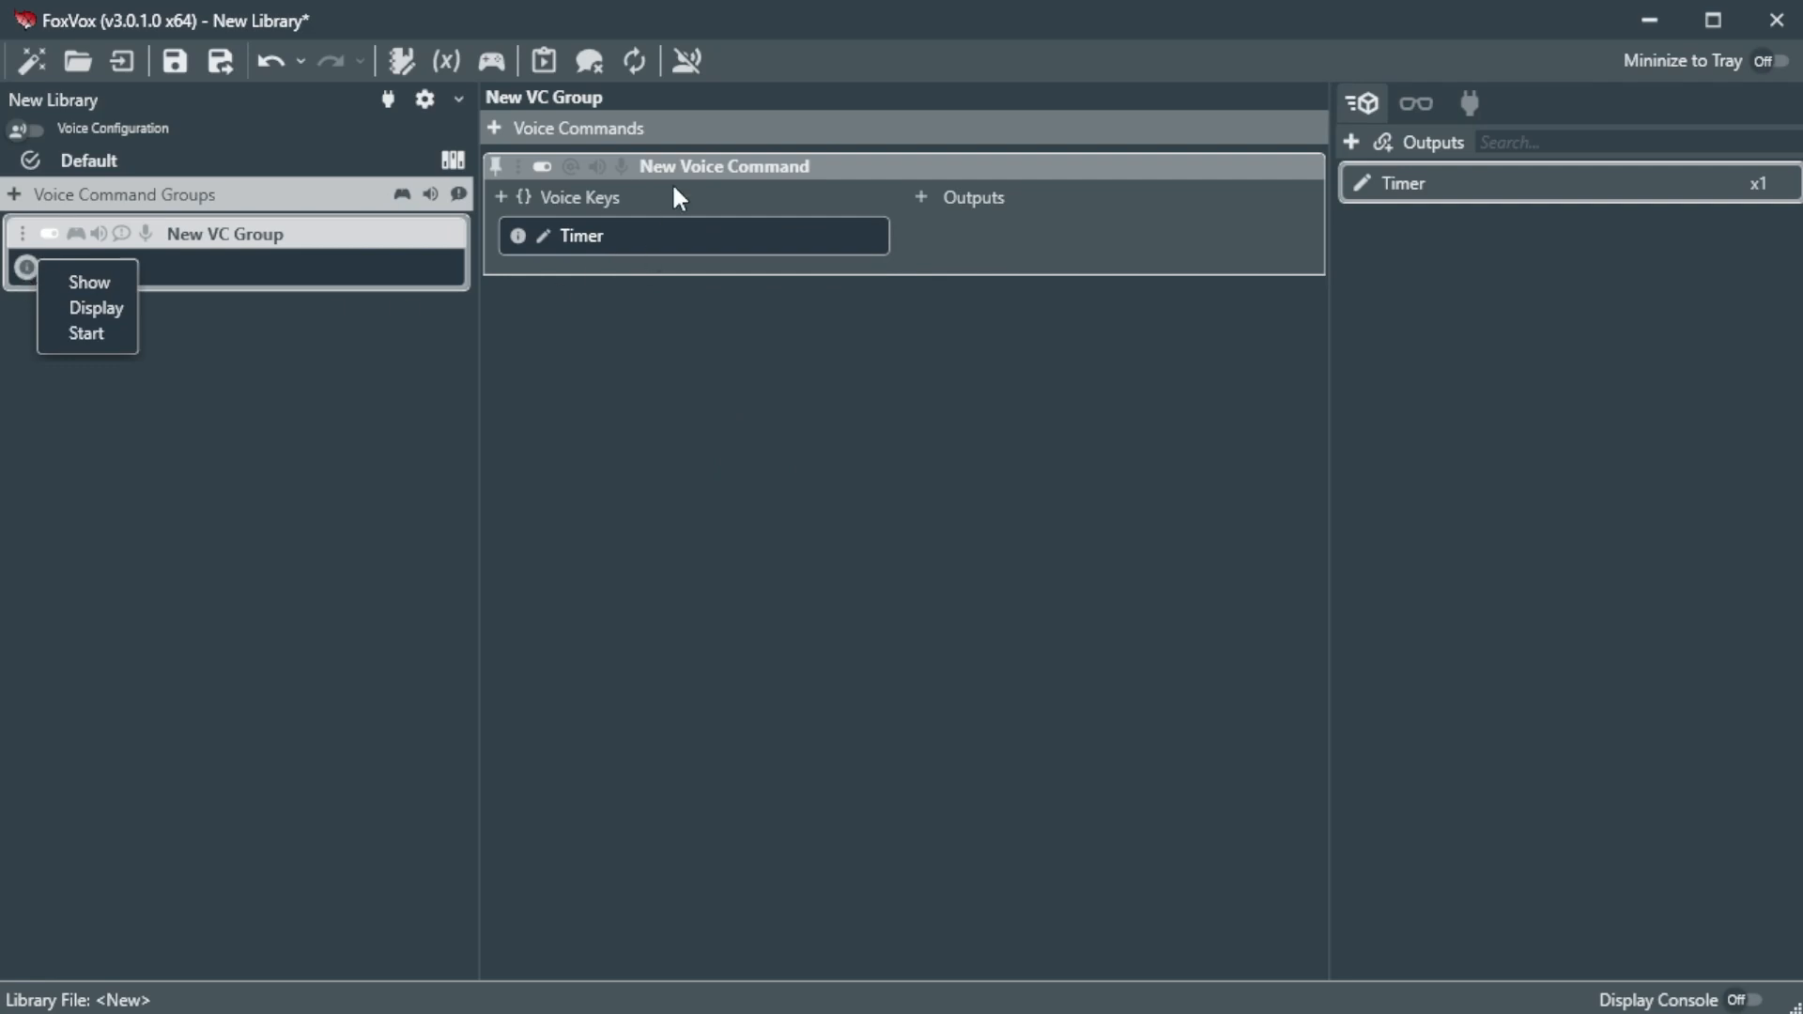
left_click(591, 306)
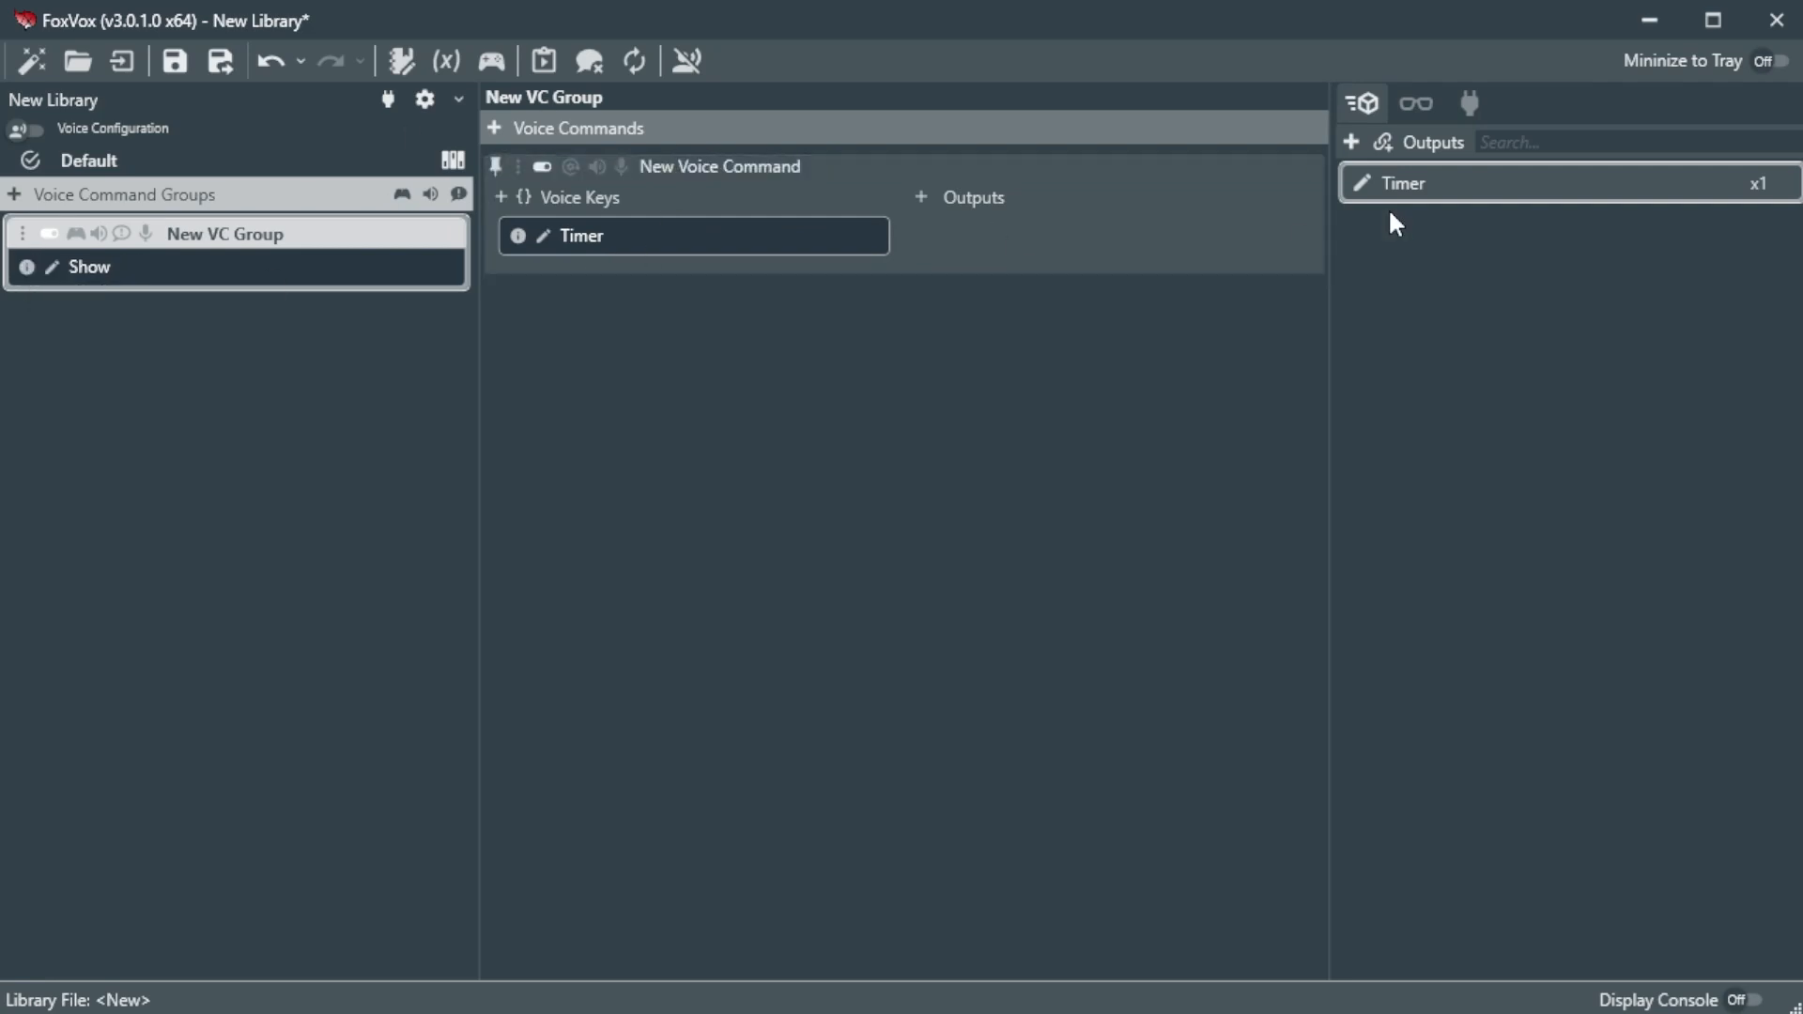
left_click_drag(1481, 186, 1045, 238)
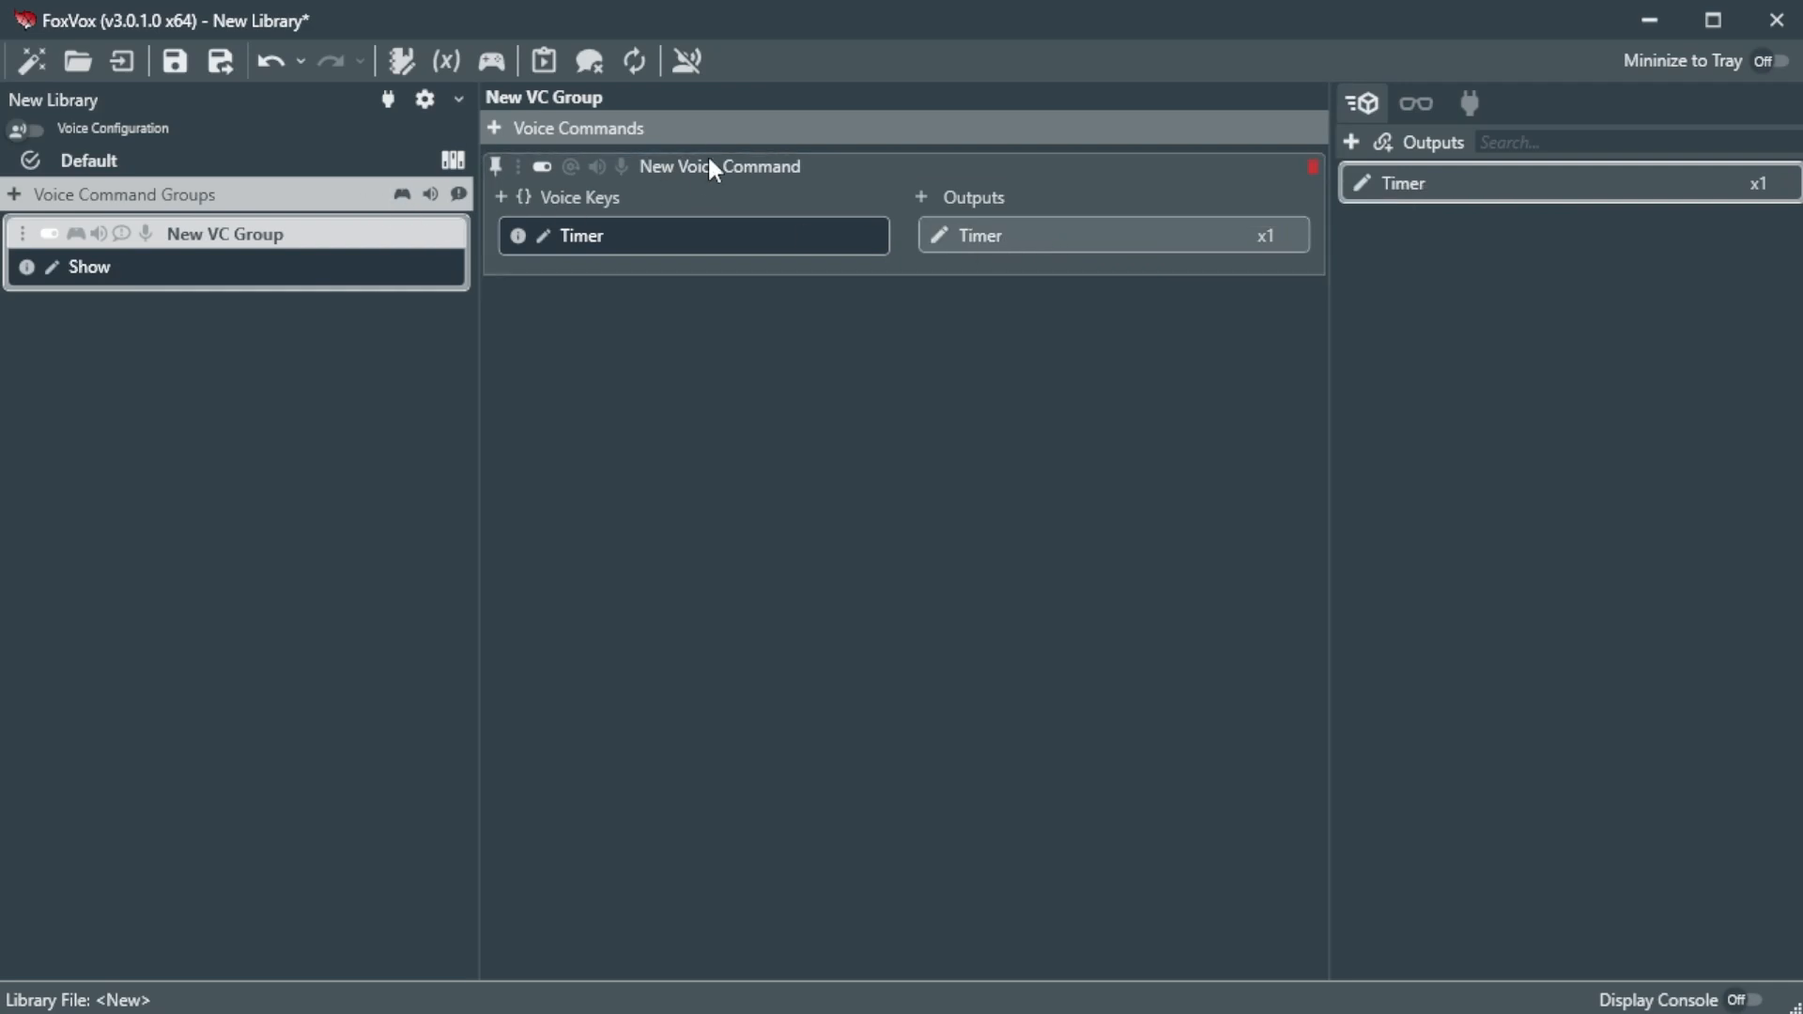
Step: Turn on voice recognition to test the Timer voice command by speech, and turn recognition off again
left_click(685, 63)
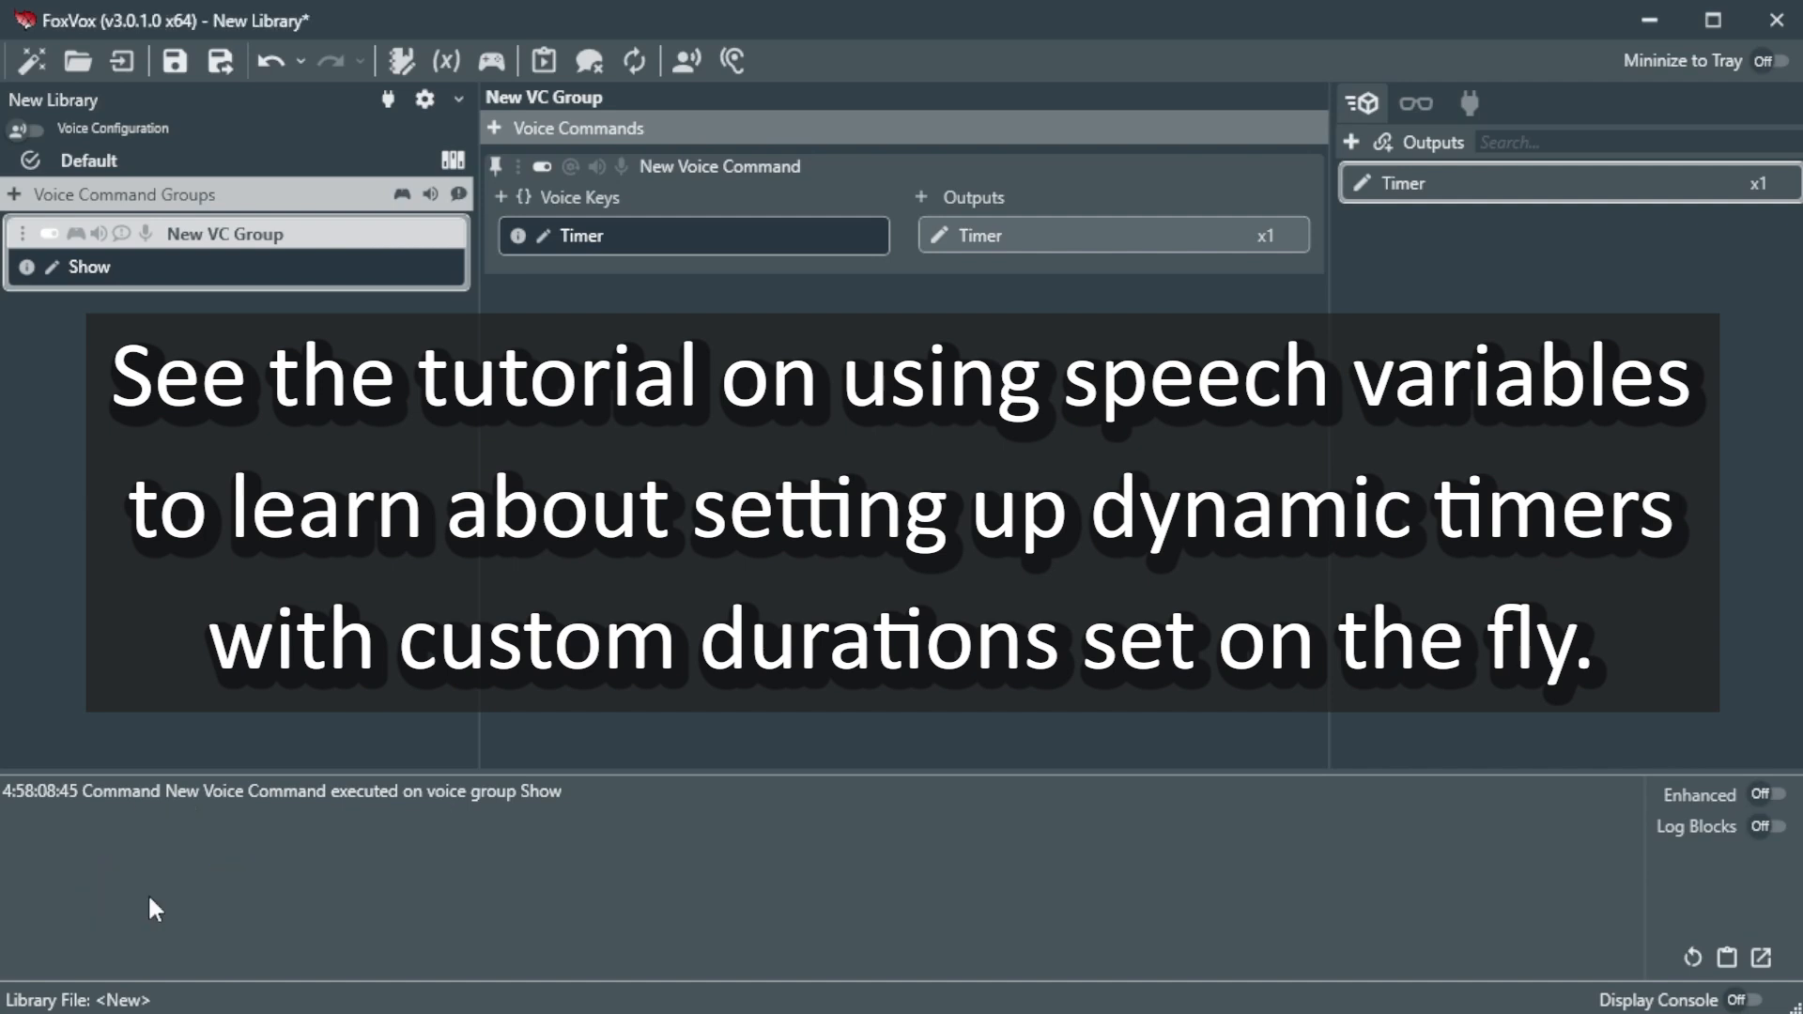
left_click(686, 66)
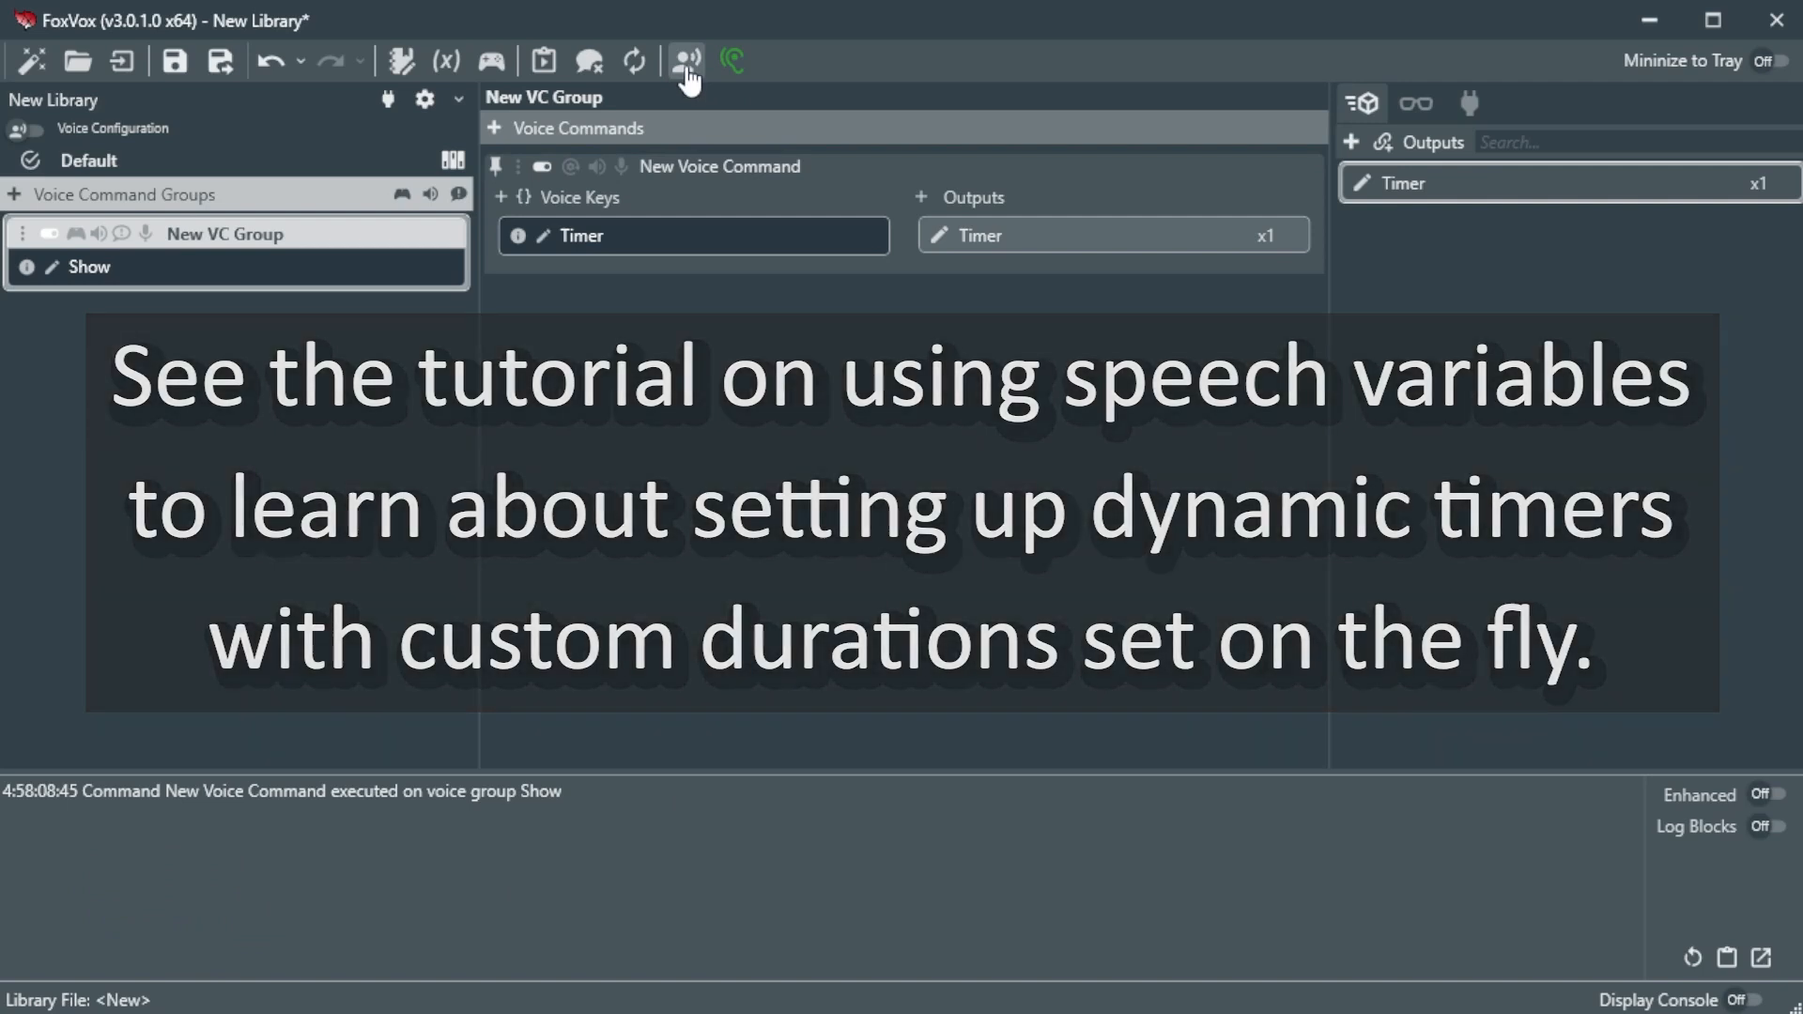
left_click(687, 64)
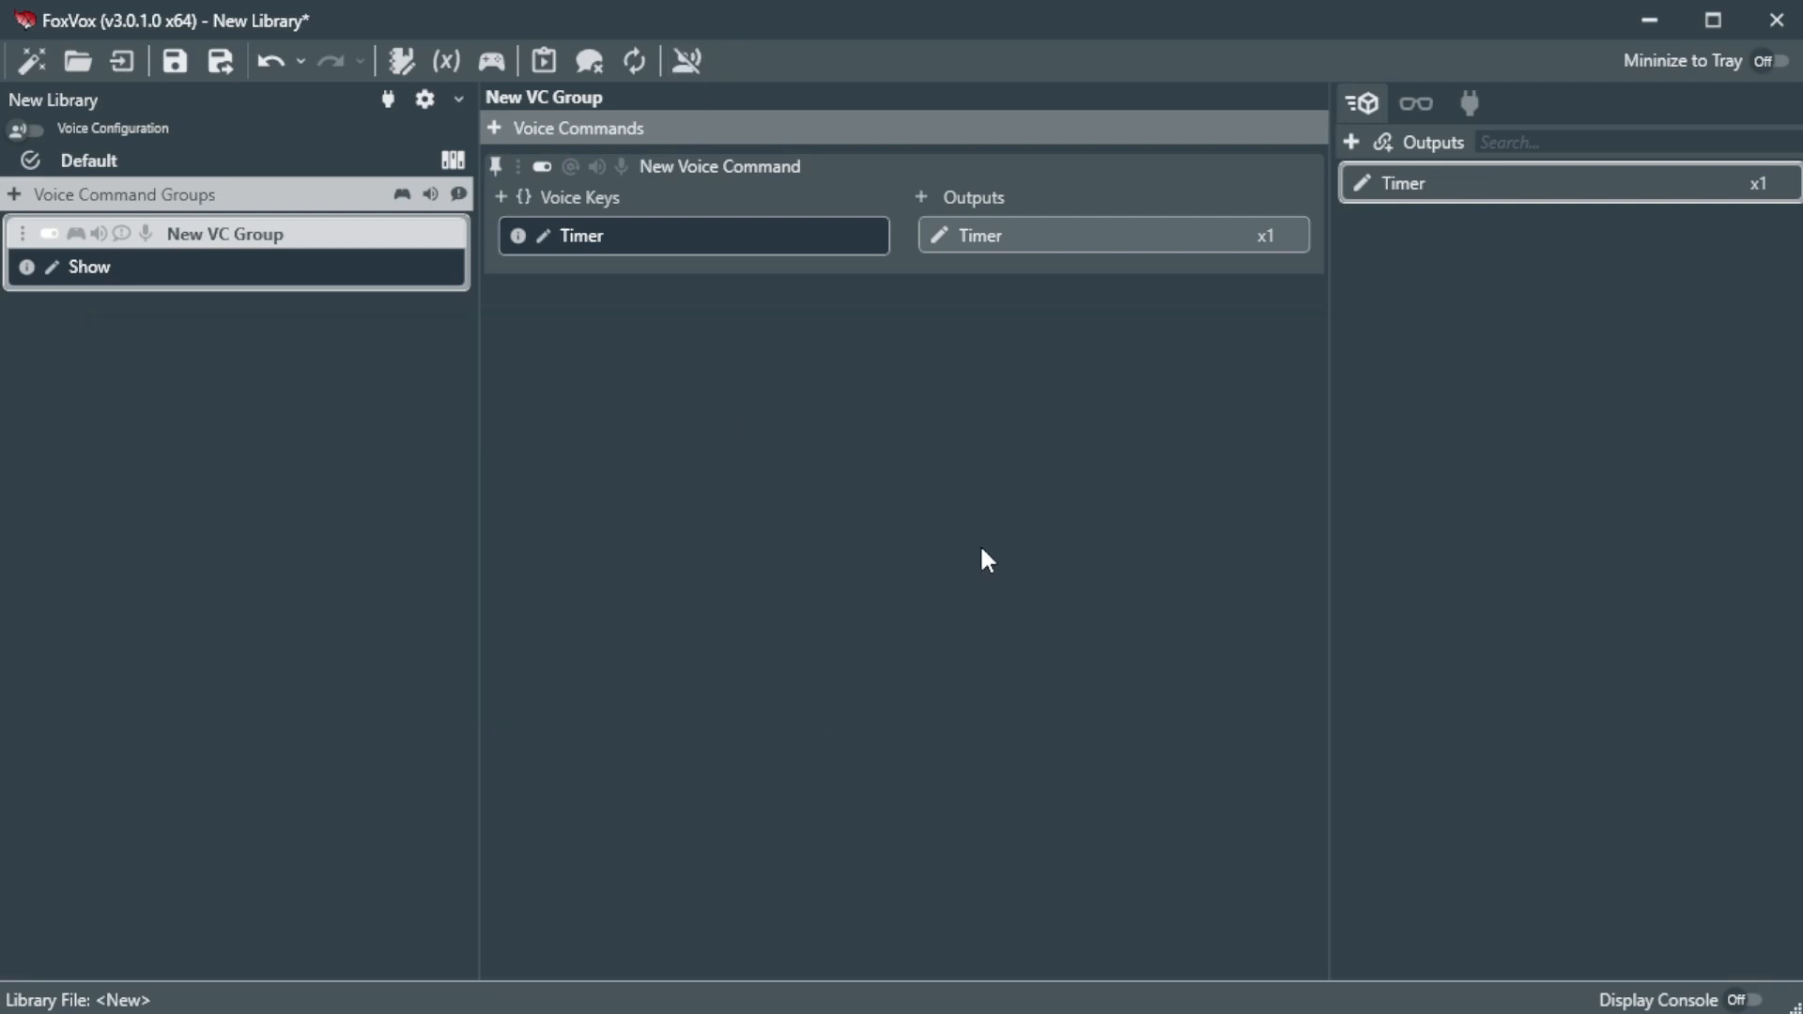